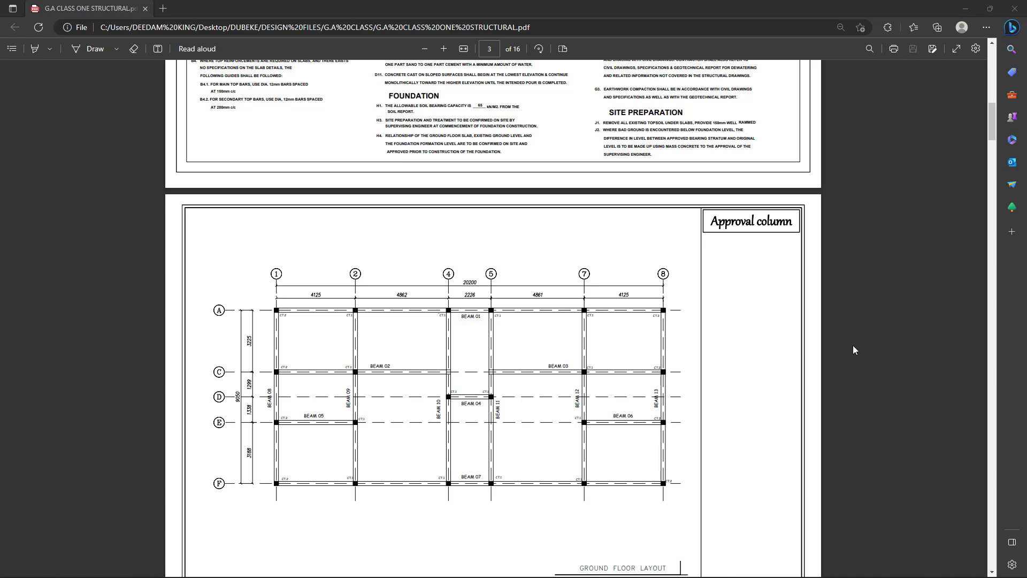
Look through the structural drawing PDF from the ground floor layout through the foundation, column and beam detail sheets.
scroll(854, 350, "down", 15)
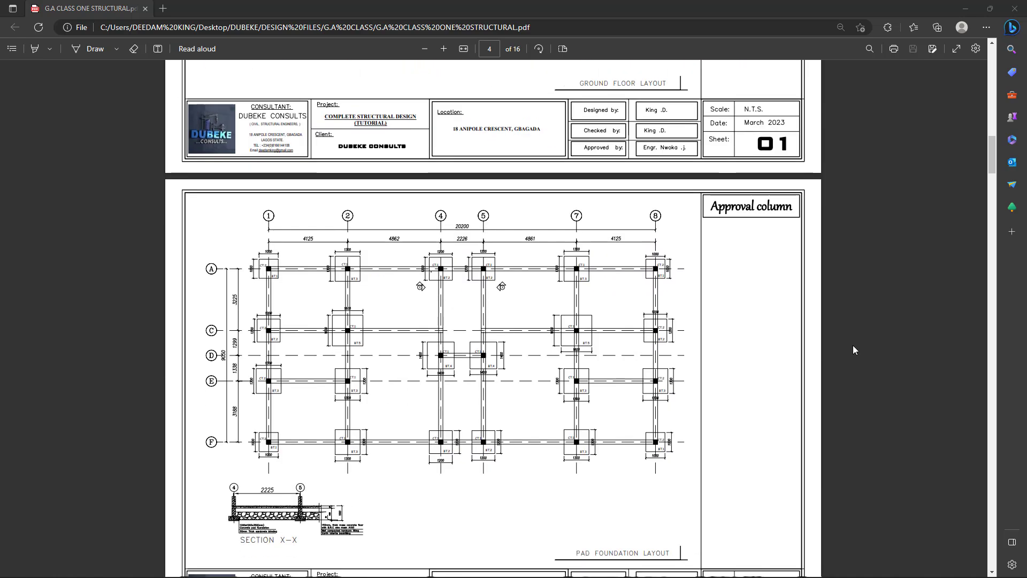
scroll(854, 349, "down", 20)
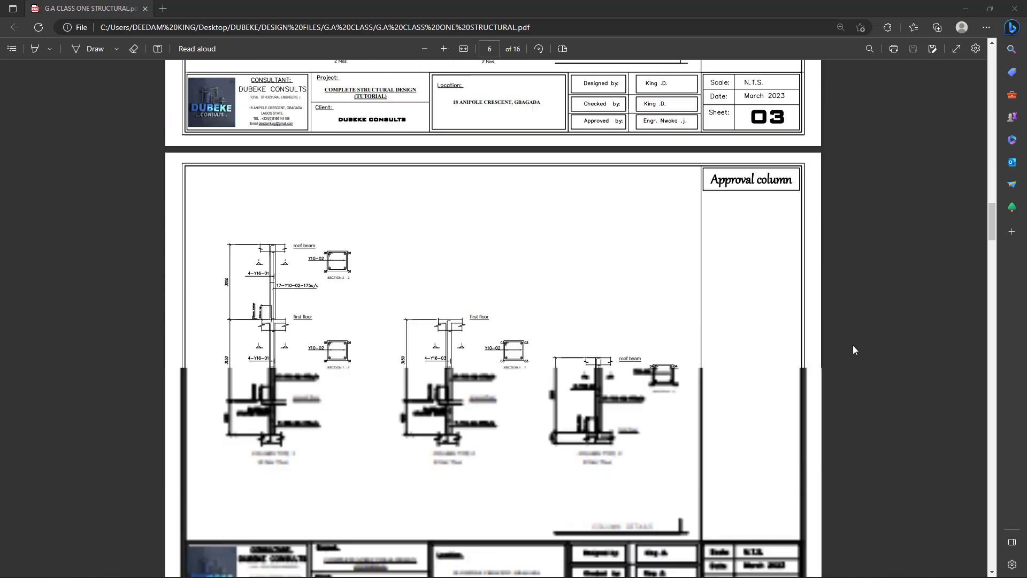
scroll(852, 350, "down", 20)
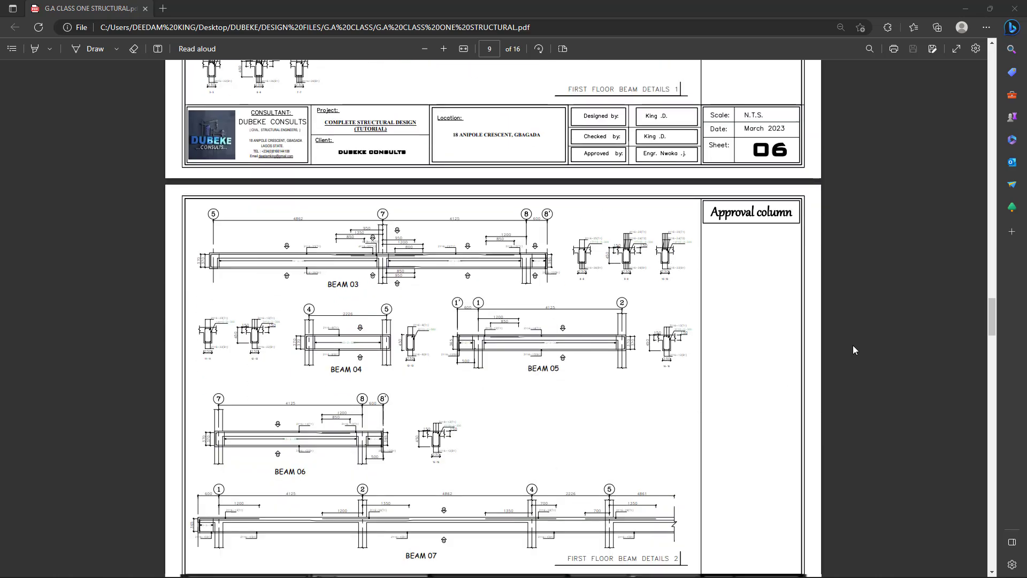
scroll(853, 350, "down", 20)
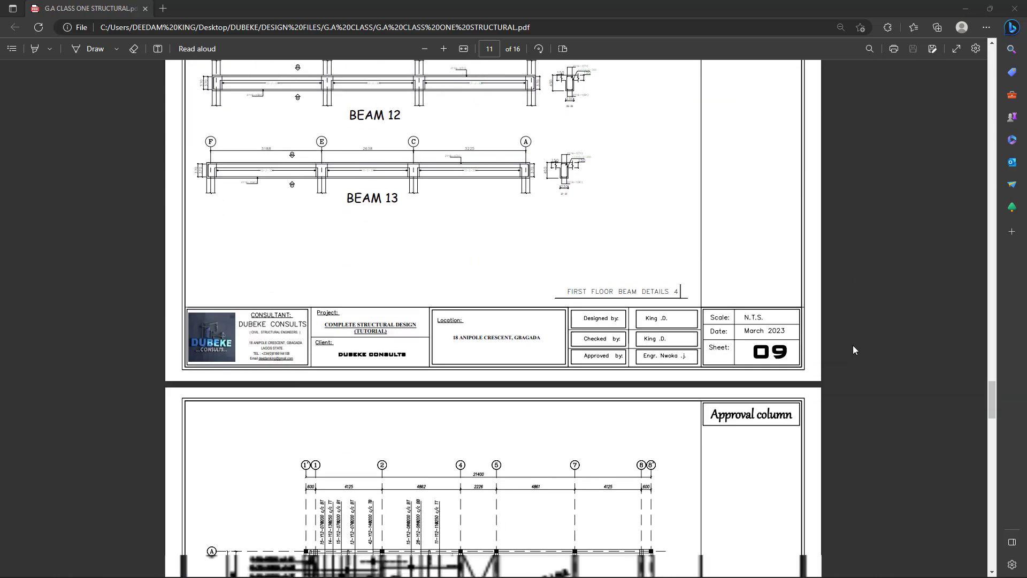
scroll(853, 350, "down", 20)
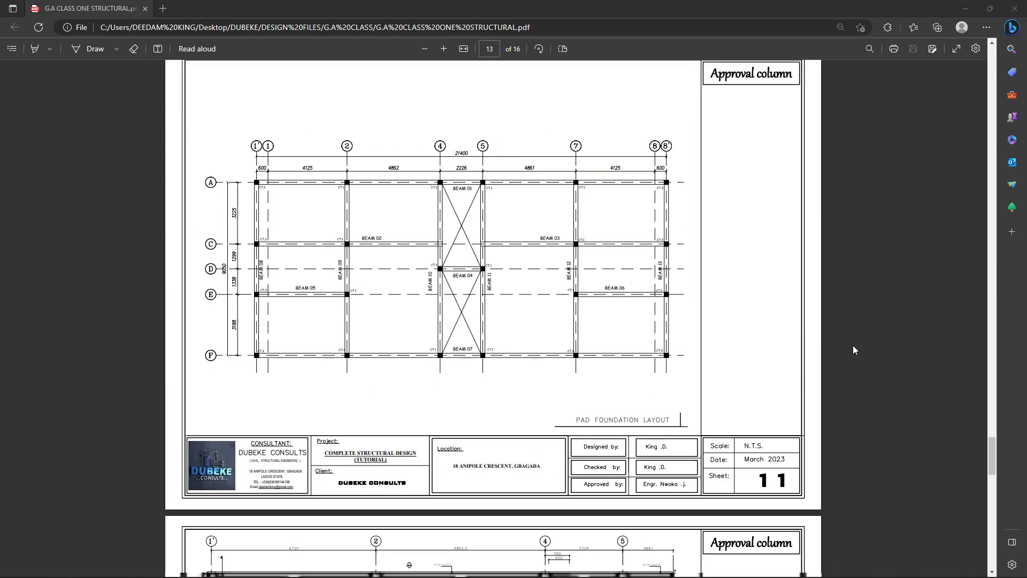
scroll(853, 350, "down", 20)
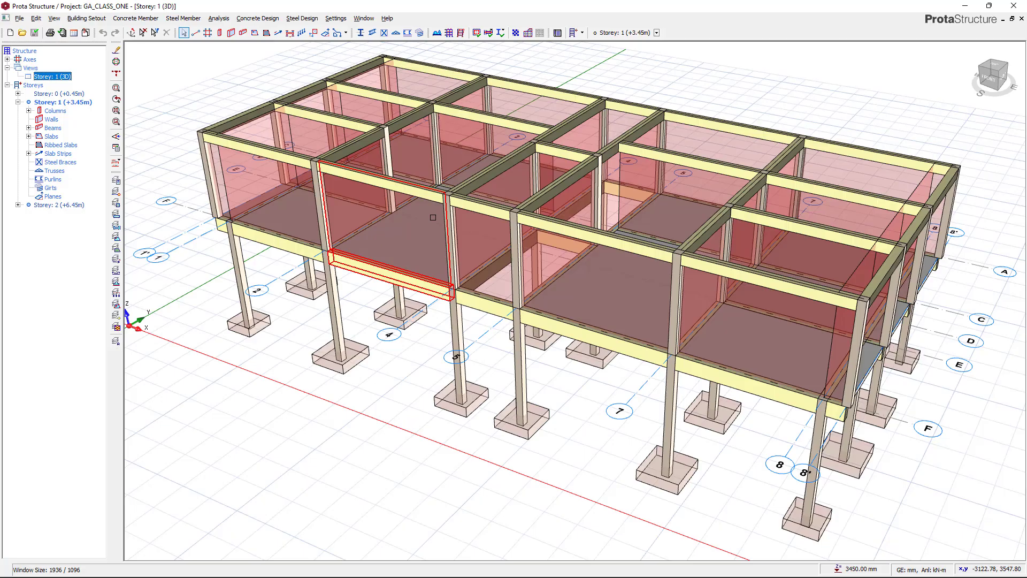
Switch to ProtaStructure to inspect the 3D building model and open the storey 1 beam design for axis 1.
scroll(460, 235, "down", 4)
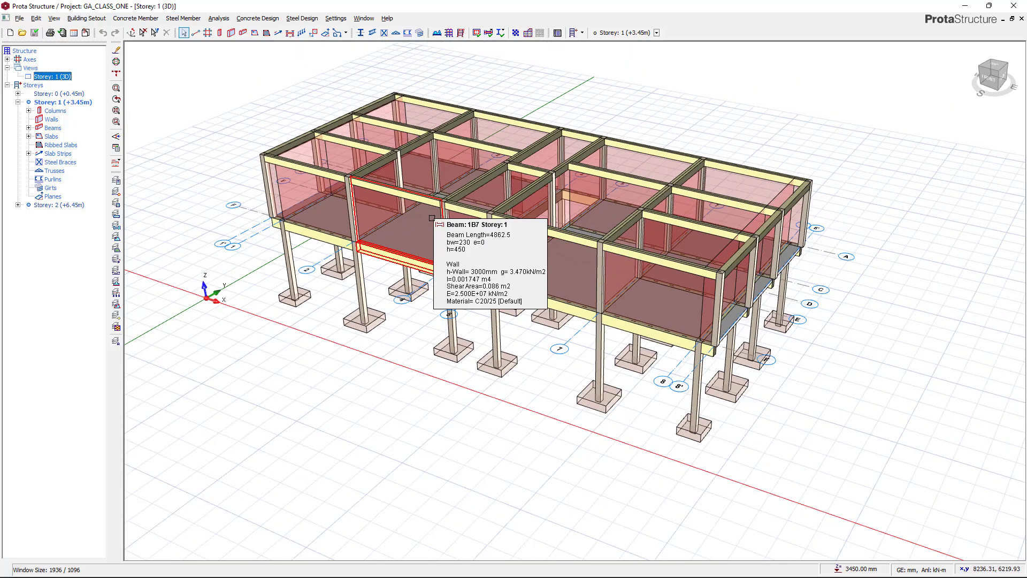
scroll(464, 268, "up", 5)
mouse_move(481, 257)
middle_mouse_down()
mouse_move(464, 278)
mouse_move(510, 278)
middle_mouse_up()
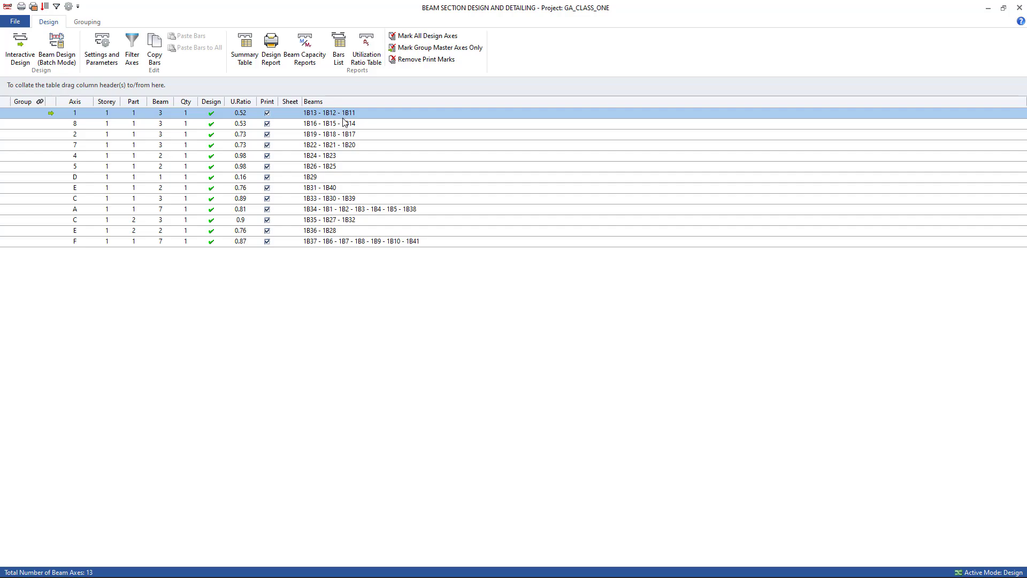
double_click(380, 114)
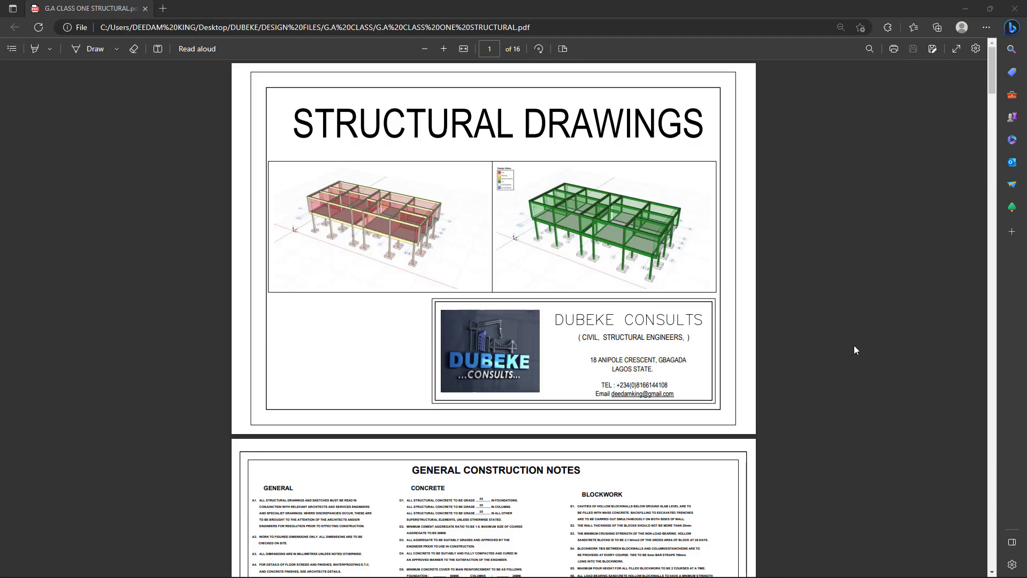
Switch to the structural drawings PDF and review its cover page and general construction notes.
scroll(854, 345, "down", 1)
scroll(854, 345, "up", 1)
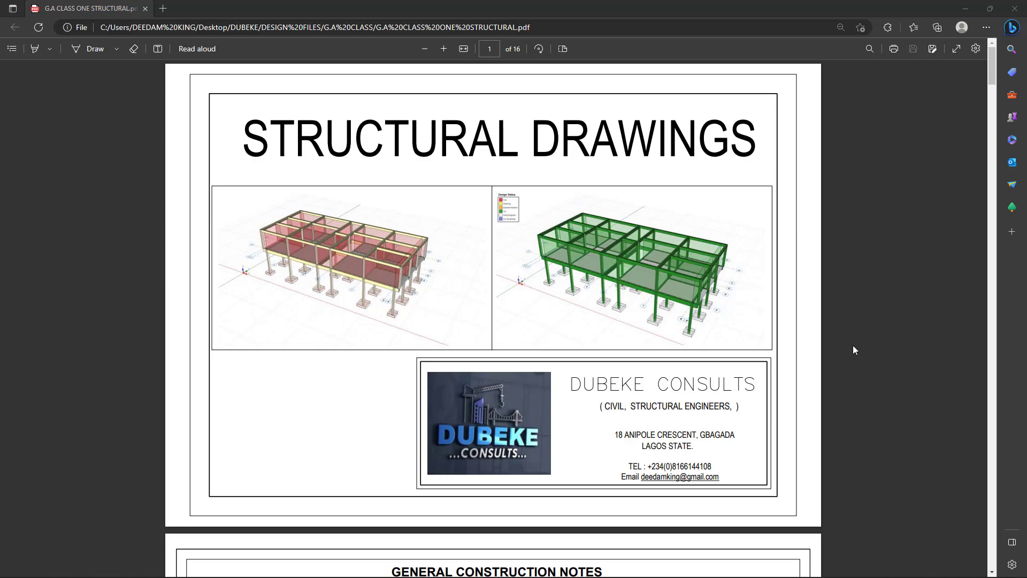
scroll(853, 350, "down", 6)
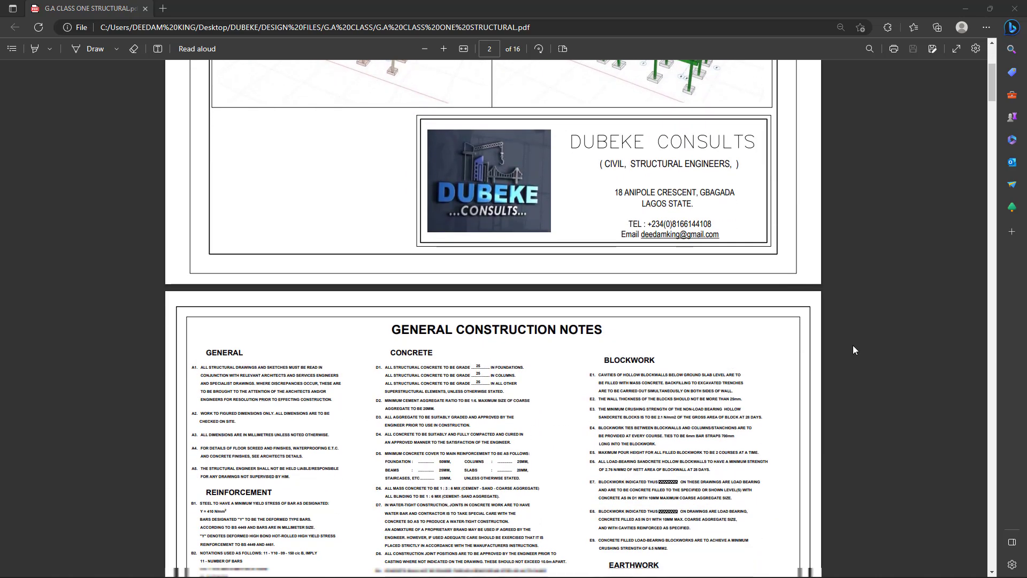
scroll(854, 350, "down", 7)
scroll(853, 350, "up", 1)
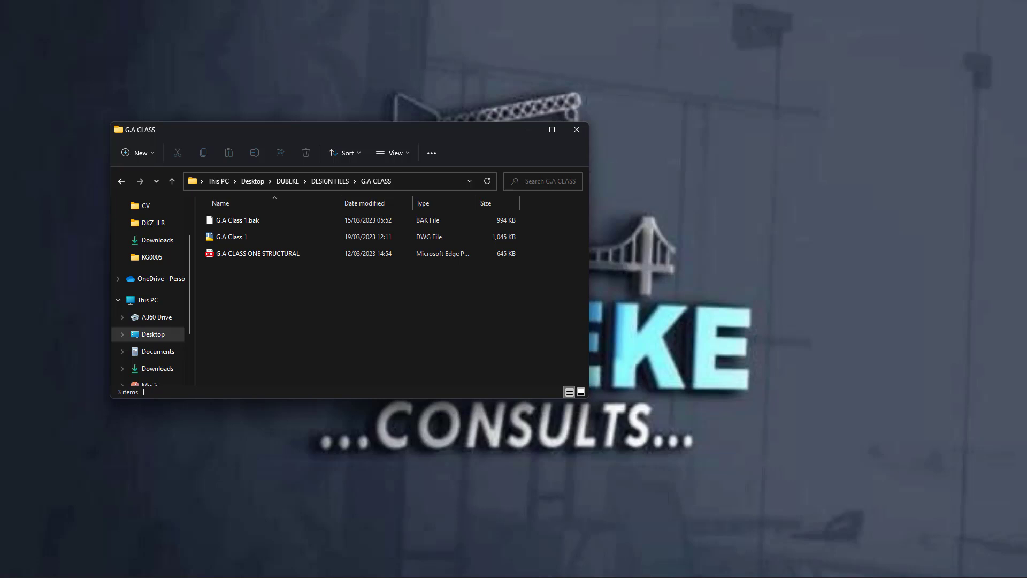
Open the G.A Class 1 DWG drawing in AutoCAD and view its ground and first floor plans.
double_click(251, 237)
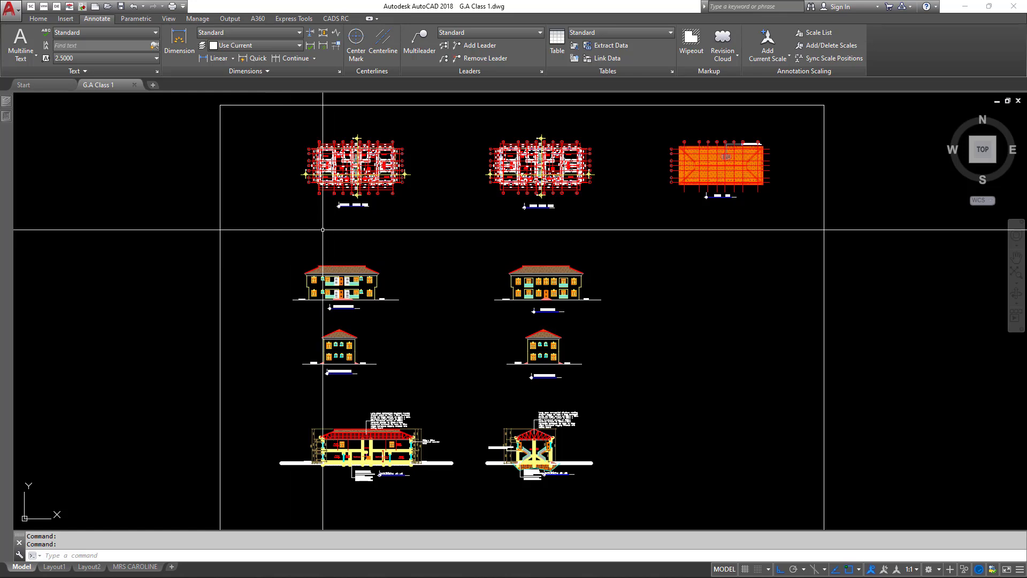
scroll(342, 150, "up", 5)
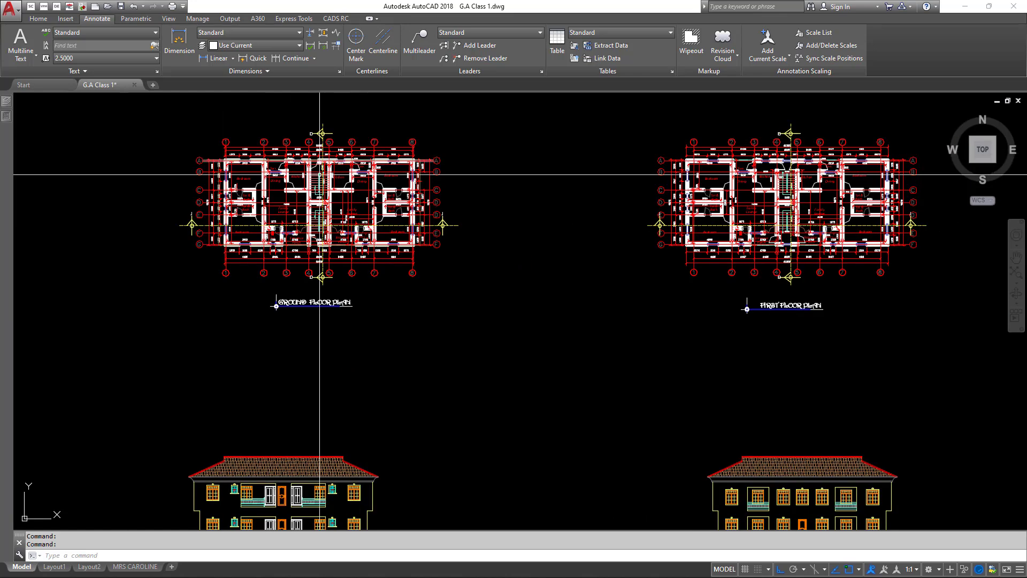
scroll(339, 216, "up", 2)
middle_click_drag(339, 213, 344, 235)
scroll(345, 238, "down", 3)
middle_click_drag(738, 282, 592, 300)
scroll(616, 289, "up", 2)
scroll(588, 283, "down", 6)
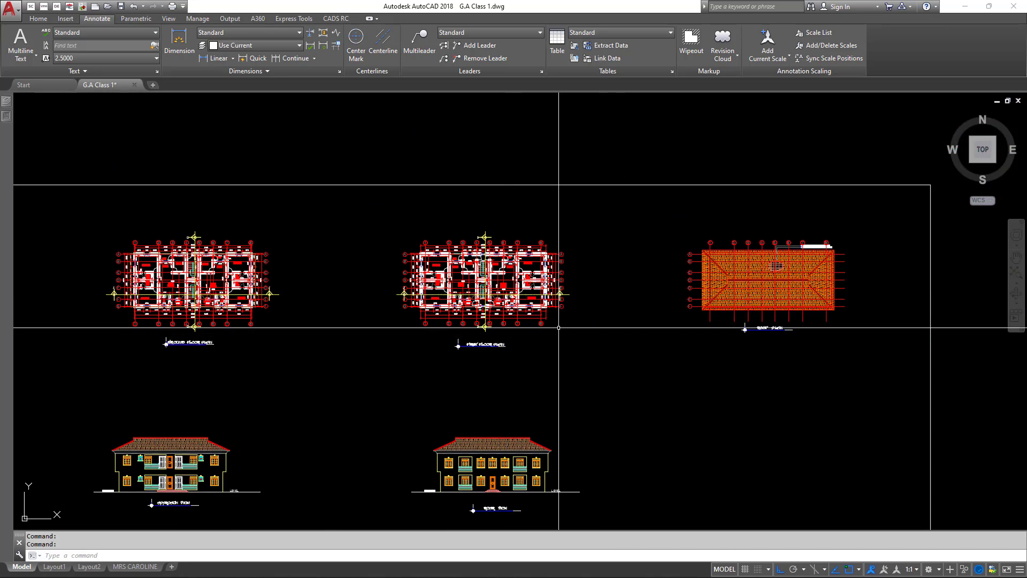
Examine the approach, rear and side elevations and the roof plan in the architectural drawing.
scroll(383, 371, "up", 5)
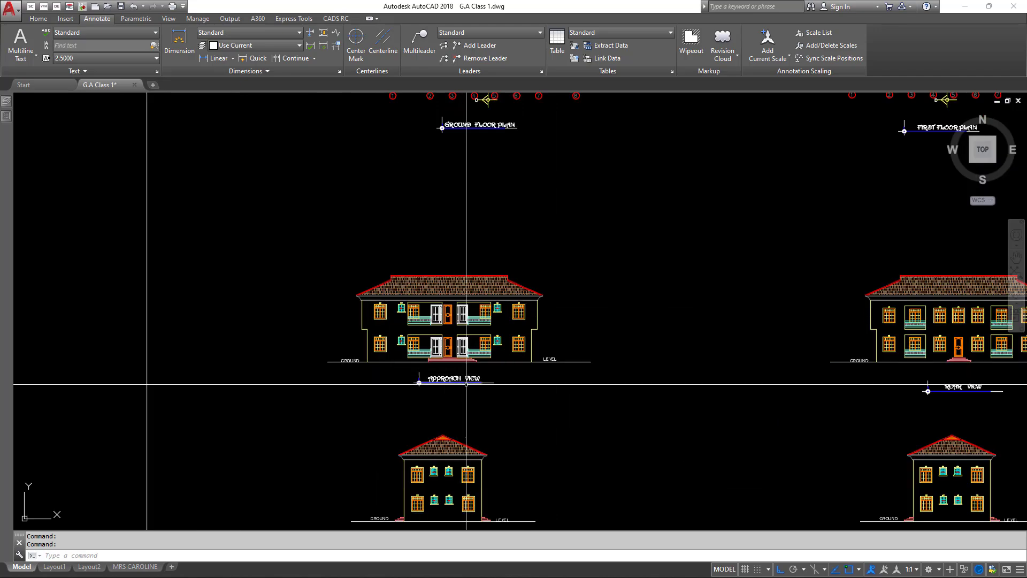
scroll(392, 327, "up", 1)
scroll(392, 327, "down", 4)
scroll(549, 325, "up", 2)
scroll(550, 316, "down", 2)
scroll(481, 437, "up", 4)
scroll(514, 408, "down", 5)
scroll(532, 337, "up", 8)
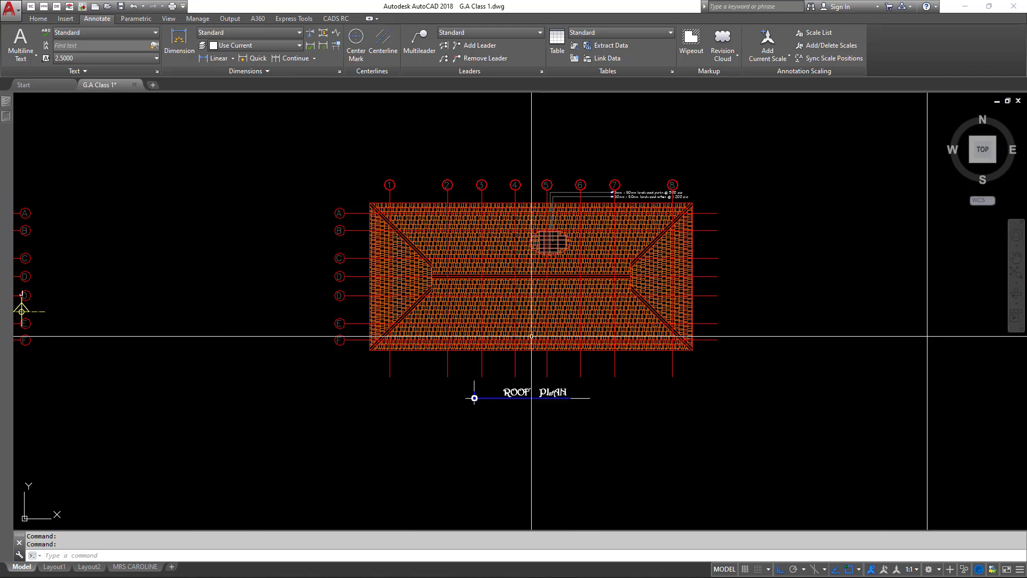
middle_click_drag(437, 348, 653, 298)
scroll(653, 298, "down", 5)
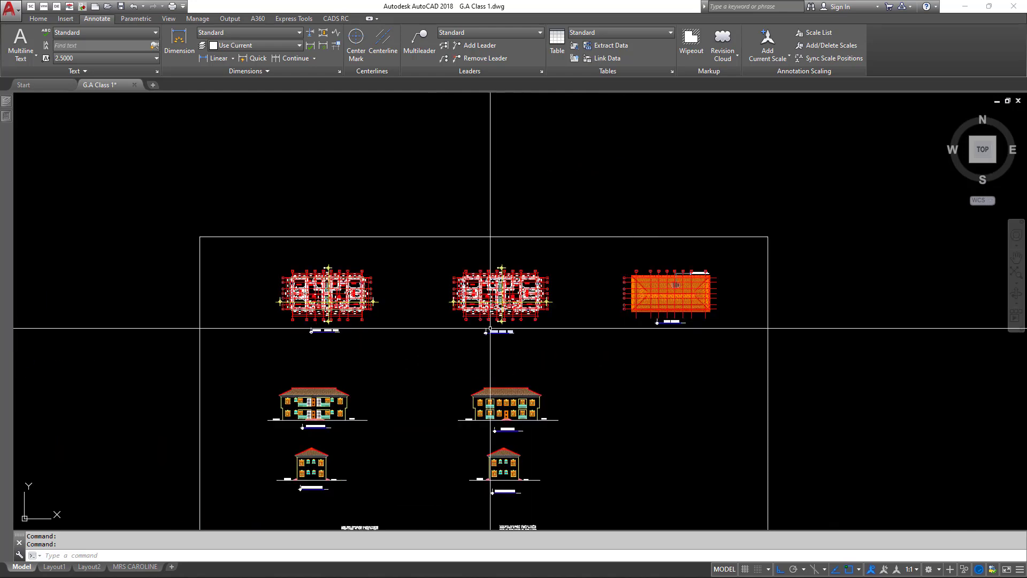
scroll(562, 326, "up", 1)
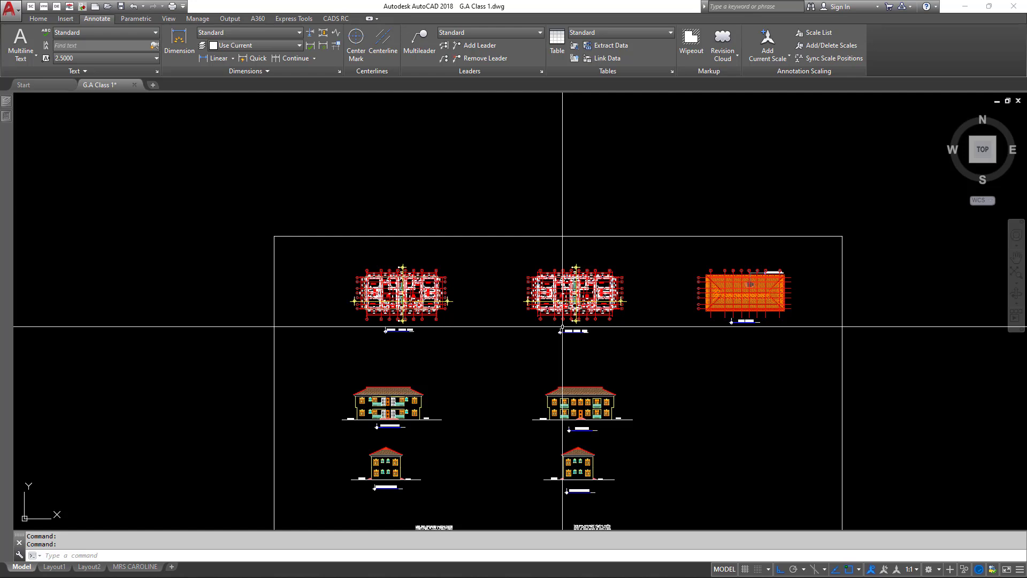
Examine the room layouts, grid lines and dimensions of the ground and first floor plans.
scroll(398, 301, "up", 5)
middle_click_drag(307, 275, 337, 344)
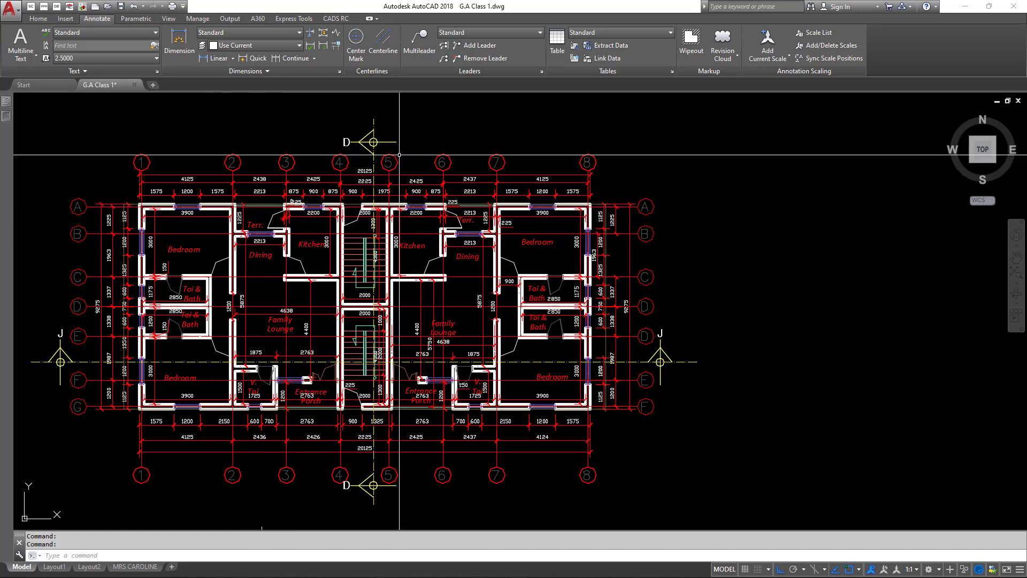
scroll(535, 350, "up", 2)
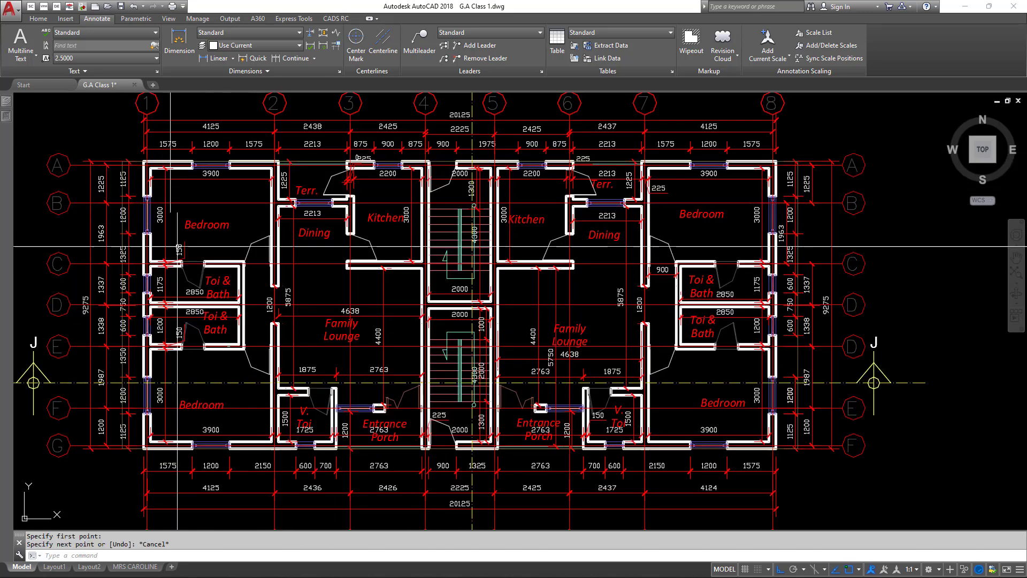
scroll(224, 280, "down", 5)
scroll(298, 374, "up", 3)
scroll(671, 207, "down", 5)
scroll(731, 330, "up", 5)
scroll(731, 330, "up", 2)
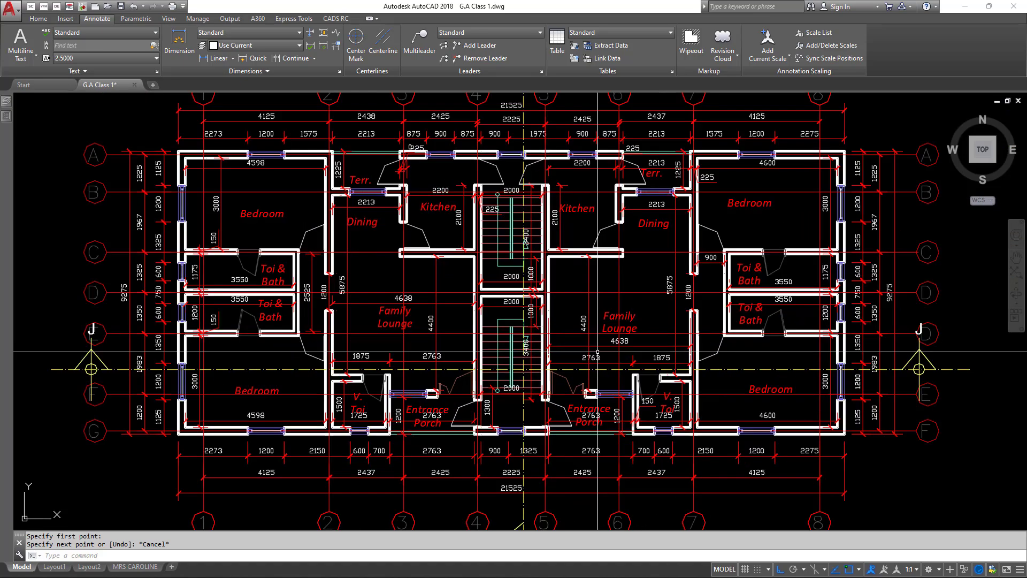
middle_click_drag(607, 354, 506, 356)
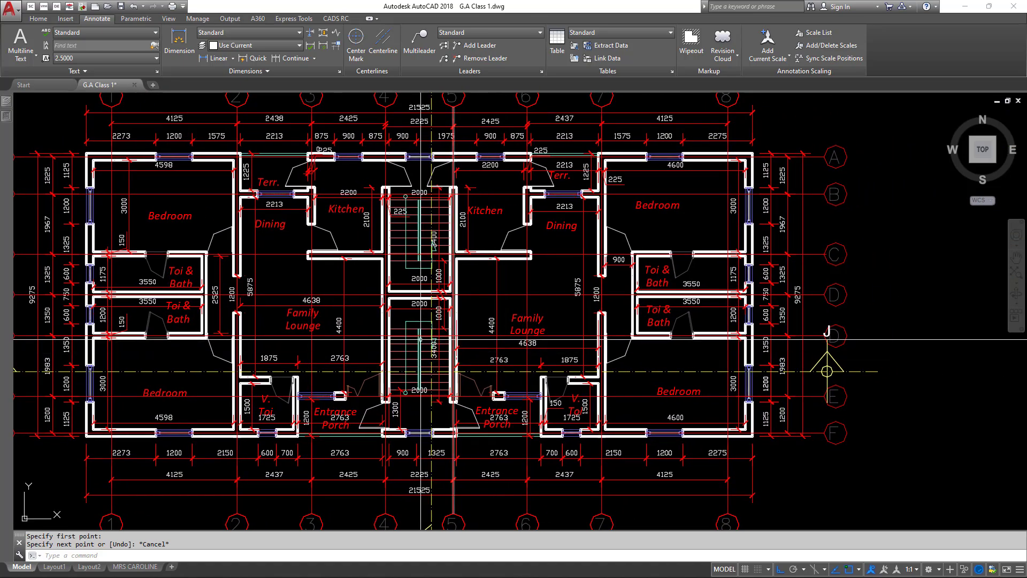
middle_click_drag(343, 257, 361, 261)
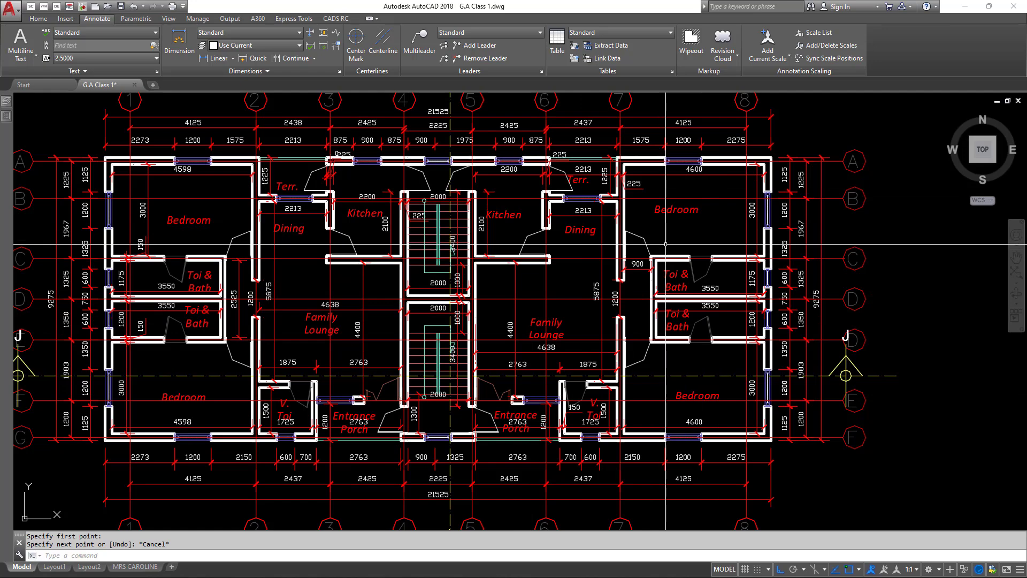
Compare the ground floor plan with the approach view elevation of the building.
scroll(664, 244, "down", 5)
middle_click_drag(532, 124, 546, 264)
scroll(400, 344, "up", 5)
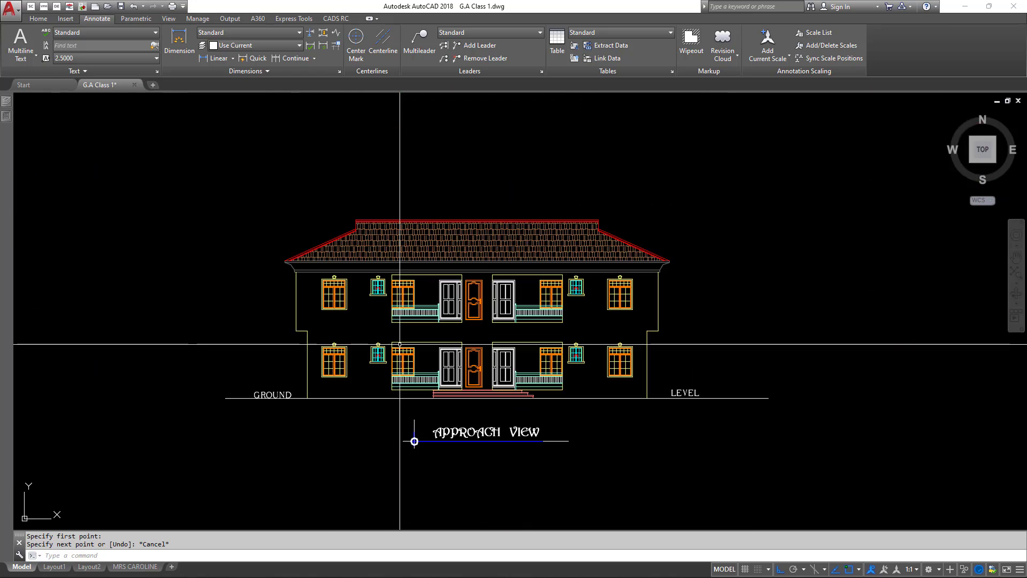
scroll(399, 344, "down", 5)
scroll(436, 208, "up", 5)
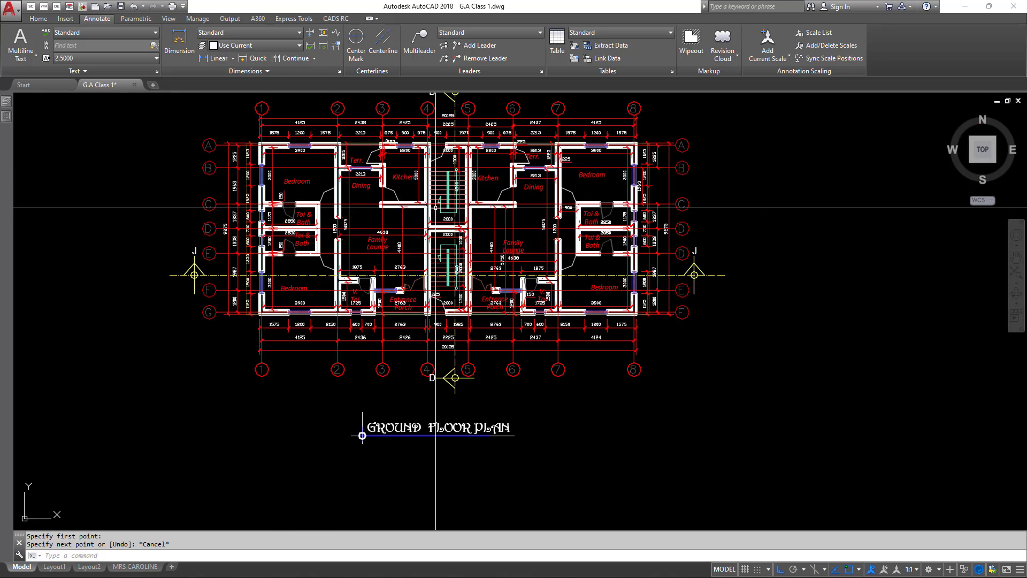
scroll(273, 172, "up", 4)
scroll(253, 173, "down", 2)
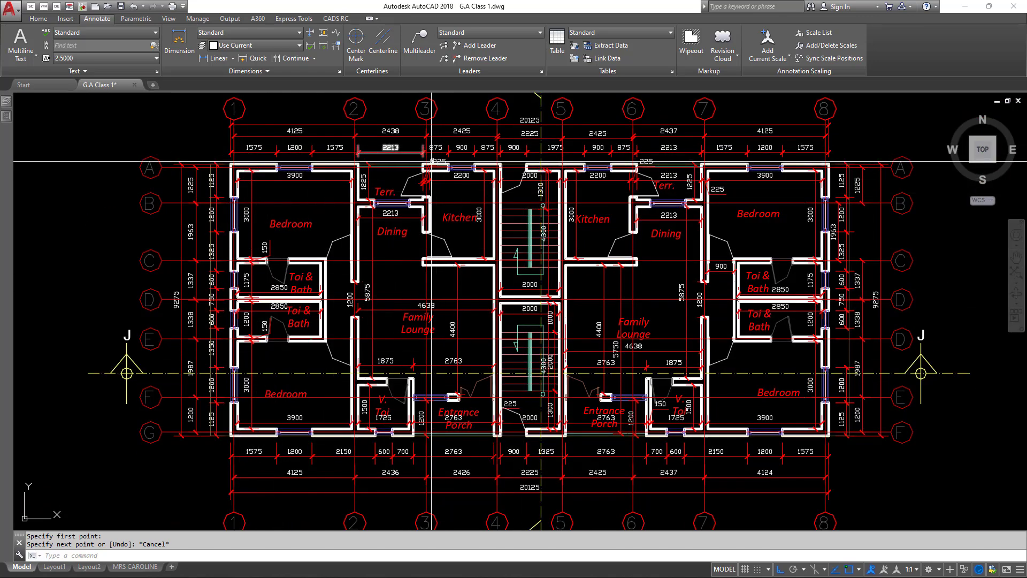
scroll(737, 223, "down", 5)
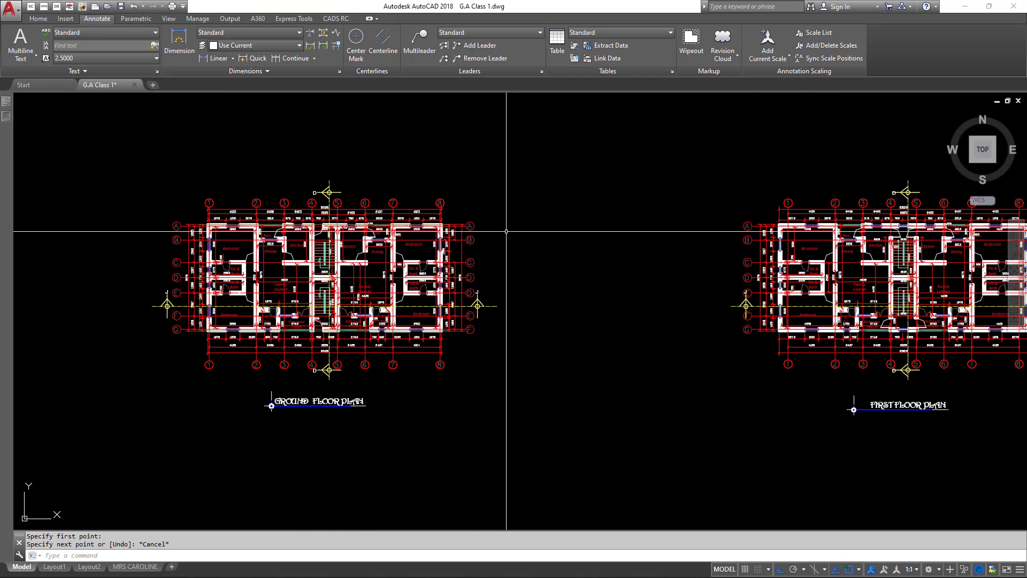
scroll(517, 208, "down", 8)
scroll(541, 292, "up", 6)
scroll(541, 292, "up", 6)
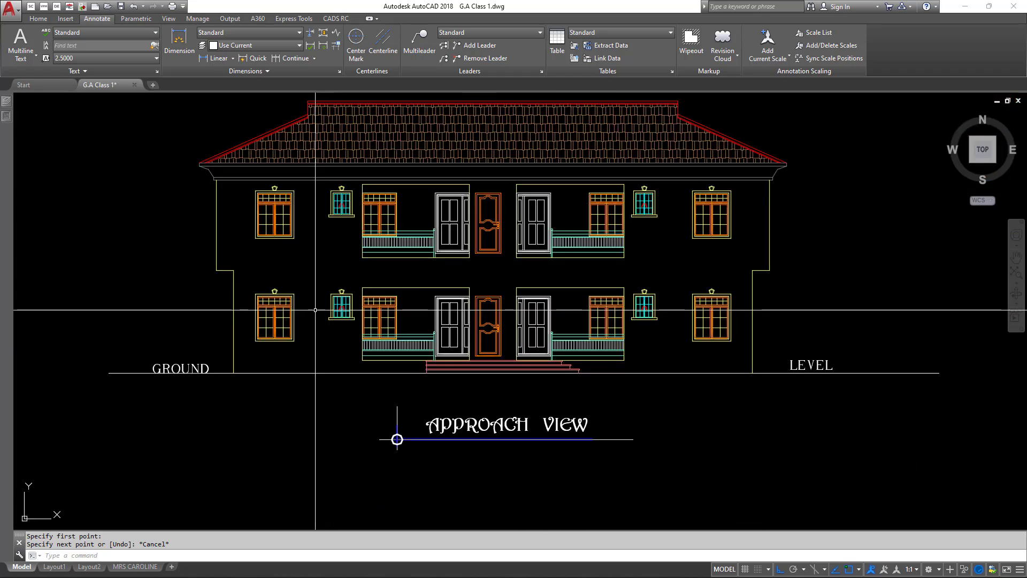
Measure the first-floor overhang beyond the ground-floor wall in the approach view using a temporary line.
scroll(265, 270, "up", 2)
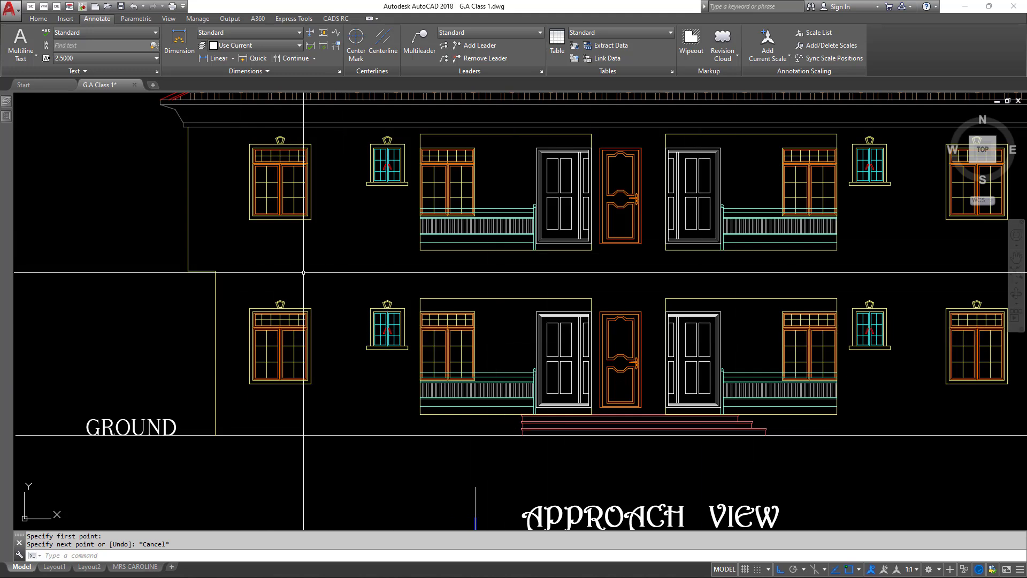
type("l")
key("Return")
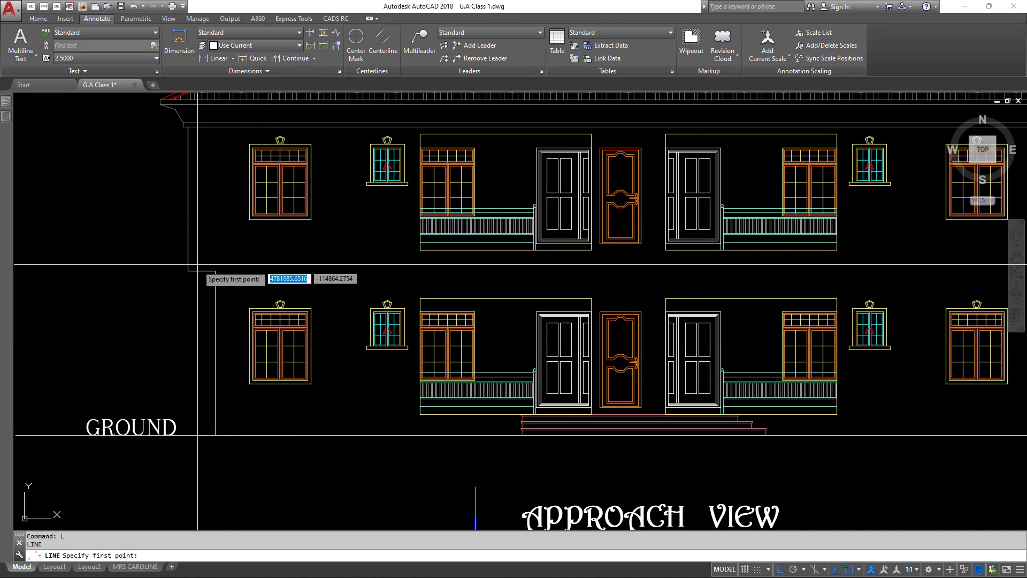
left_click(240, 270)
scroll(198, 265, "up", 3)
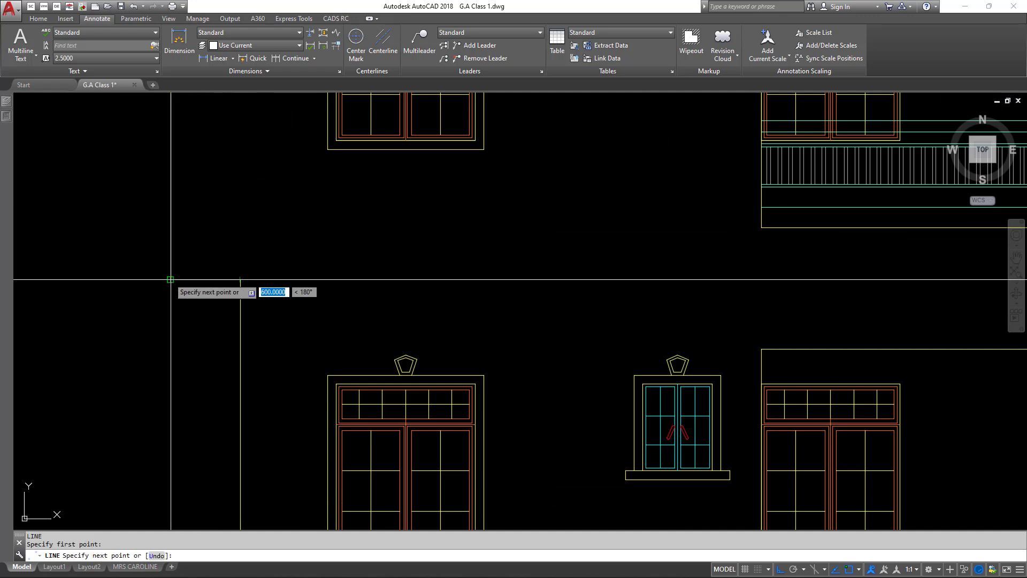
key("Escape")
scroll(227, 266, "down", 5)
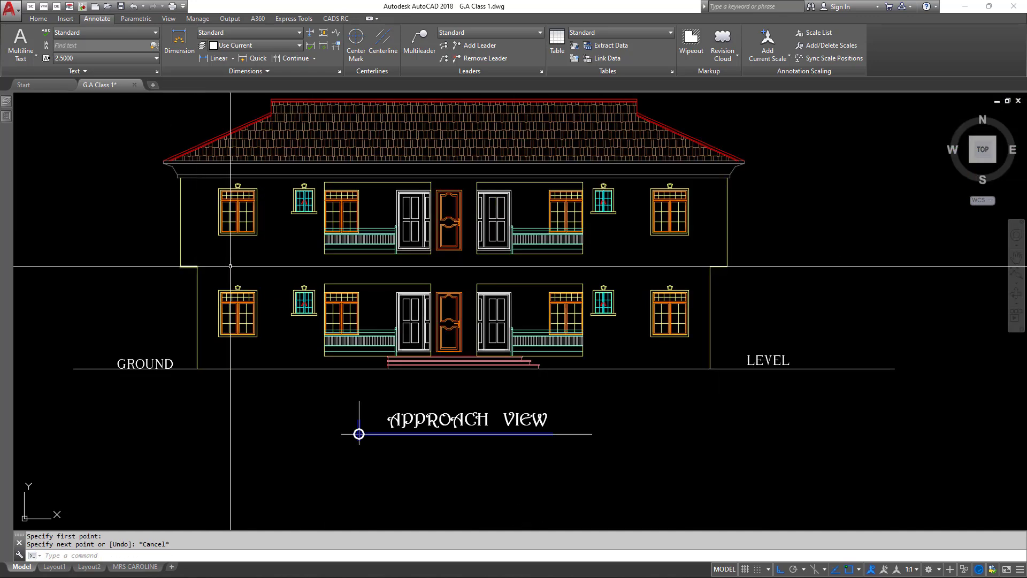
Examine the rear view and right side view elevations of the building.
scroll(249, 264, "down", 3)
scroll(406, 270, "up", 4)
scroll(642, 279, "down", 4)
scroll(641, 278, "up", 4)
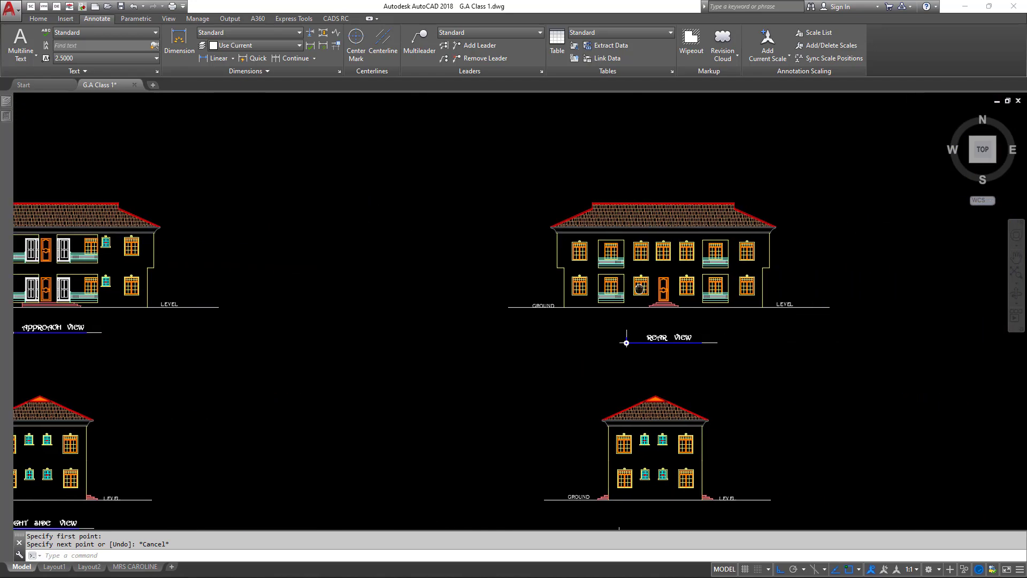
scroll(629, 219, "up", 1)
scroll(629, 218, "down", 4)
scroll(610, 275, "up", 4)
scroll(470, 293, "up", 1)
middle_click_drag(470, 294, 457, 387)
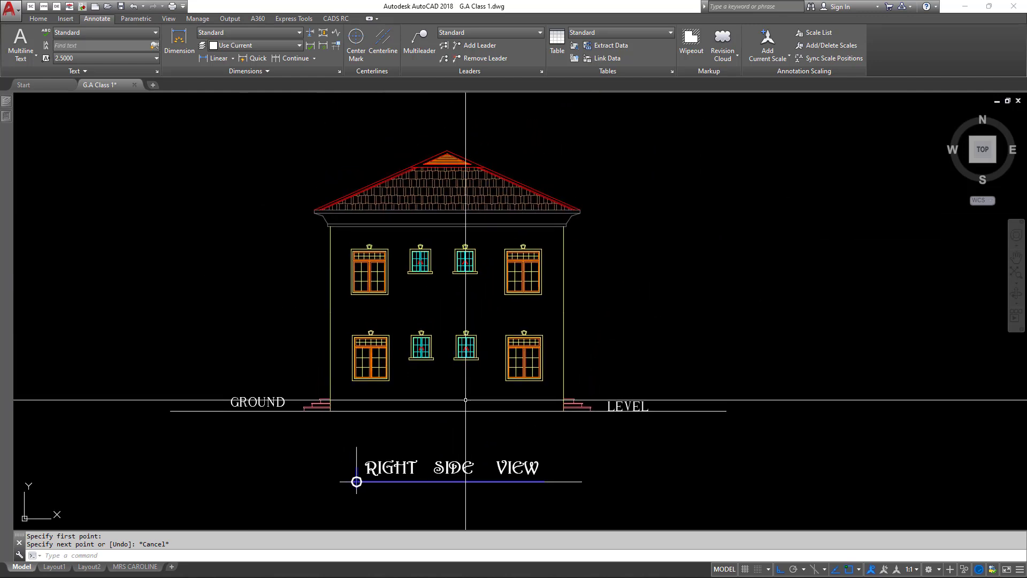
Examine the windows, steps and roof edge of the right side view elevation.
scroll(465, 399, "up", 3)
scroll(444, 374, "down", 2)
middle_click_drag(452, 263, 452, 284)
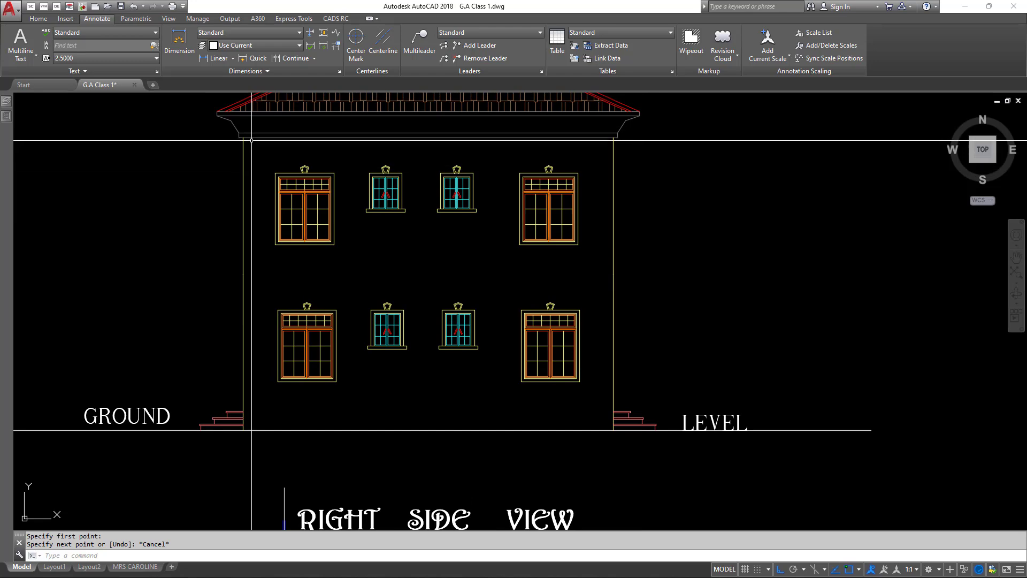
scroll(271, 257, "down", 6)
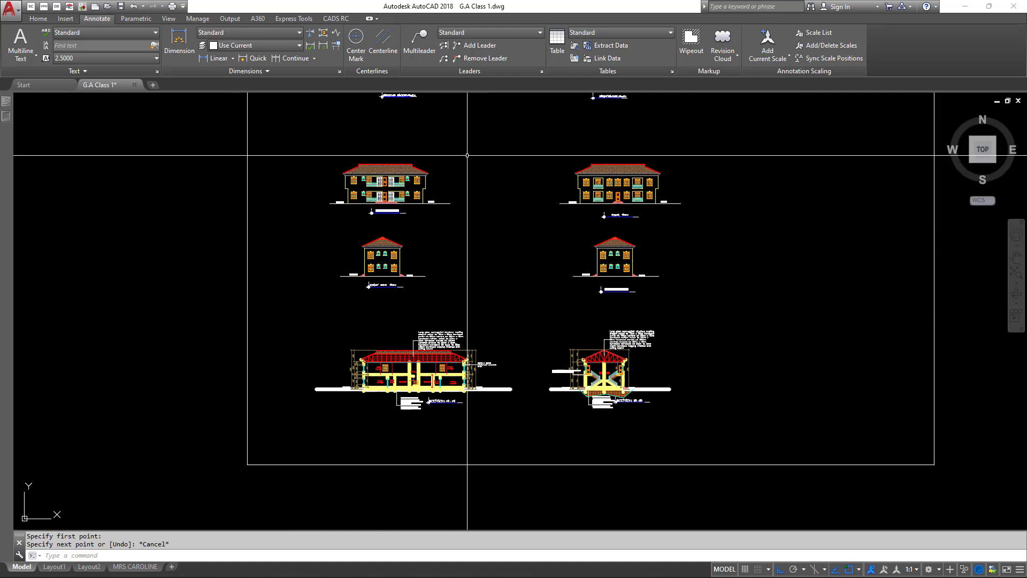
Copy the ground floor and first floor plans vertically to the empty area above the drawing frame.
middle_click_drag(466, 155, 469, 395)
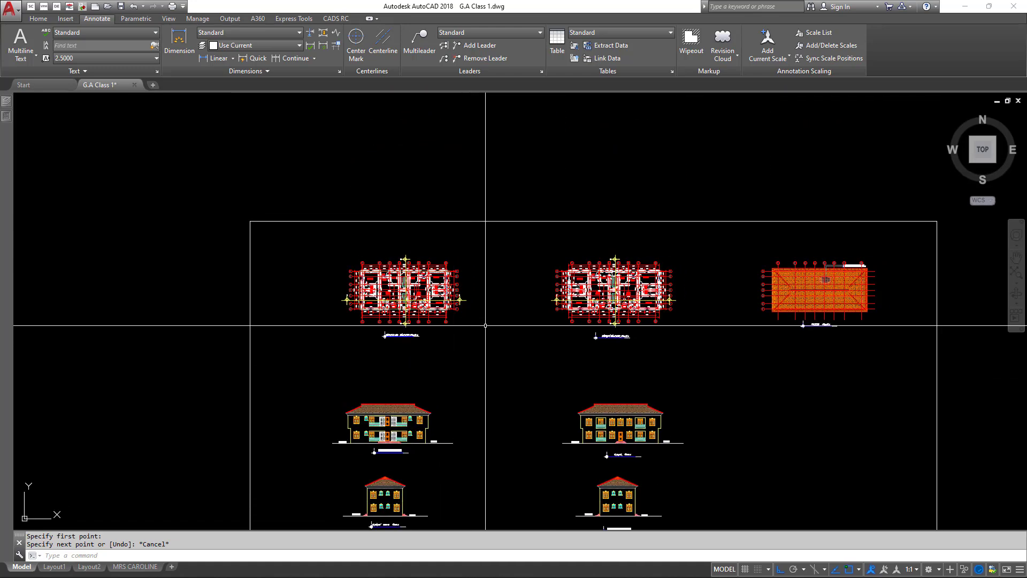
middle_click_drag(485, 325, 473, 357)
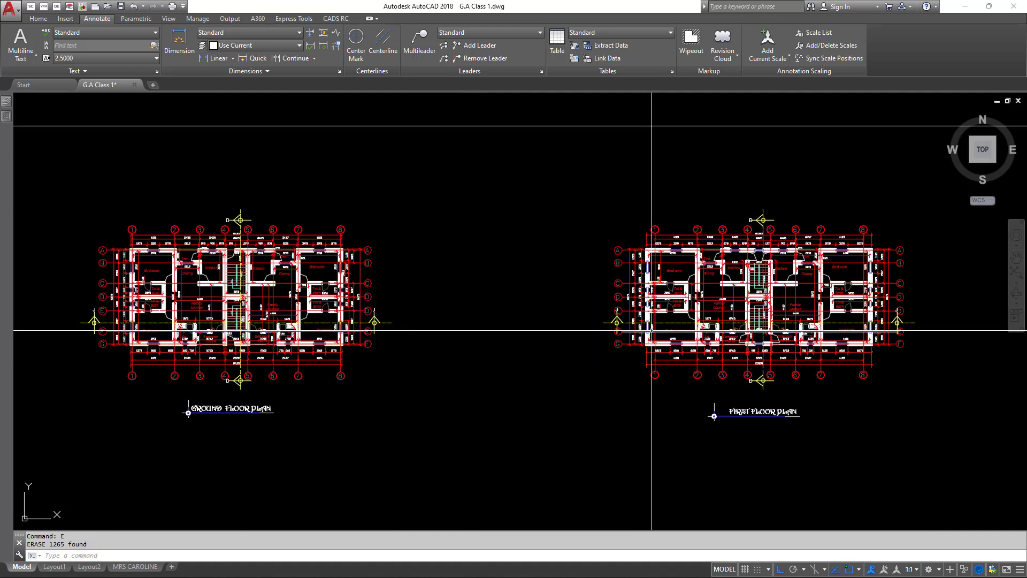
left_click(943, 480)
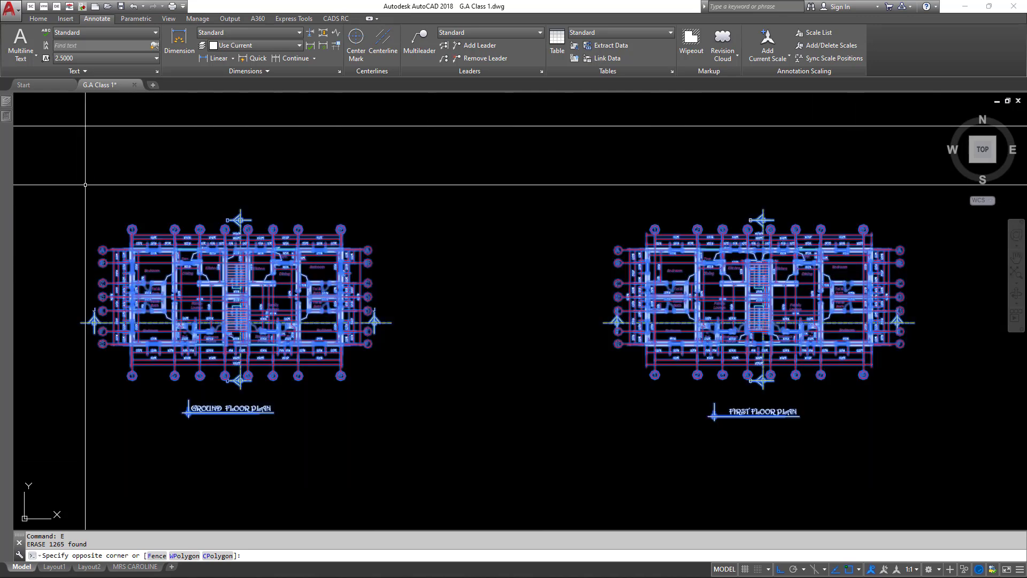
type("CO")
key("Return")
scroll(381, 336, "down", 4)
left_click(381, 336)
left_click(383, 172)
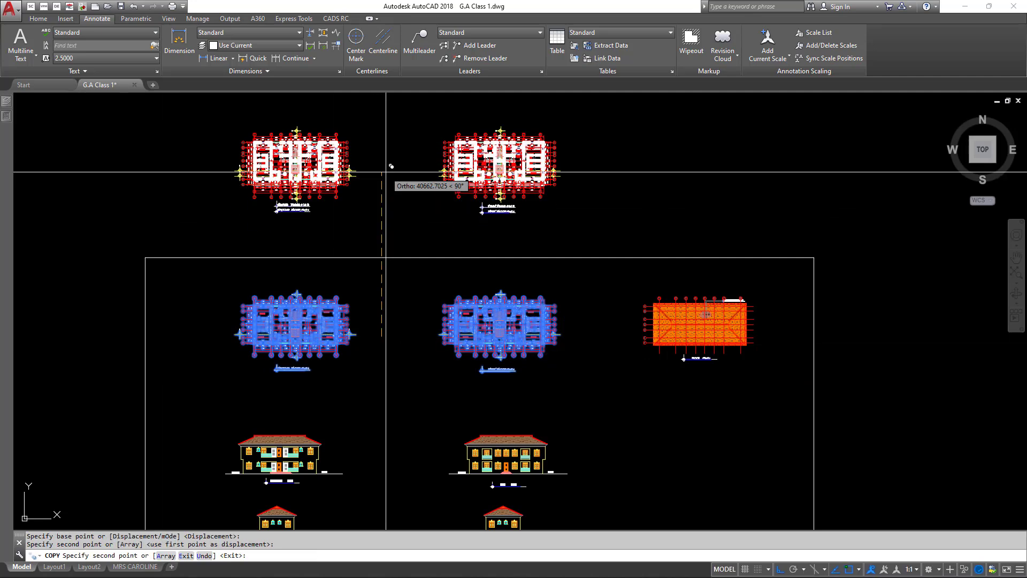
key("Escape")
Examine the copied ground floor plan, picking out the upper wall segment along grid line 7.
scroll(305, 341, "up", 4)
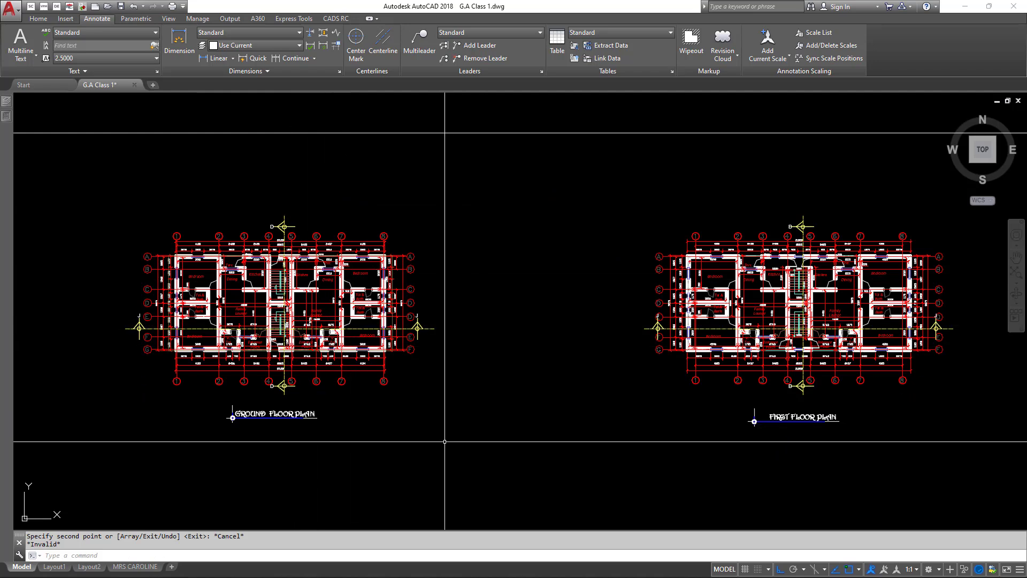
scroll(559, 394, "down", 2)
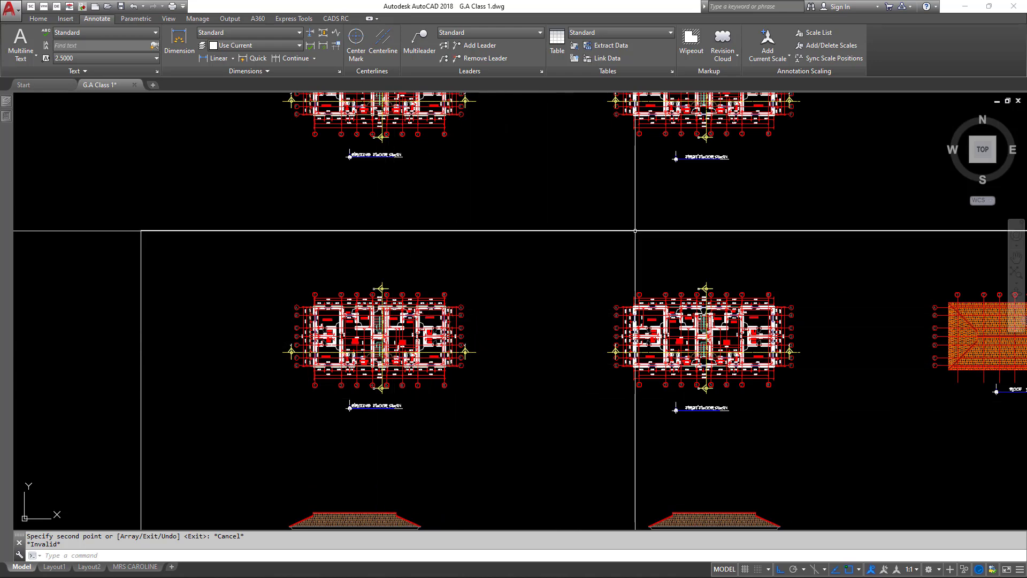
key("Escape")
middle_click_drag(635, 232, 599, 377)
scroll(759, 235, "up", 5)
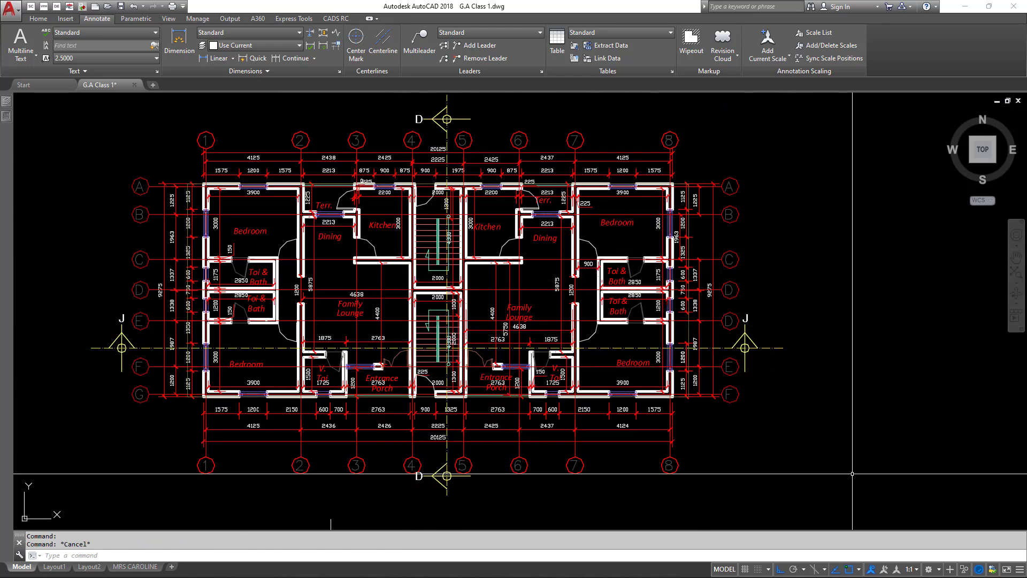
scroll(579, 224, "up", 6)
left_click(528, 281)
scroll(573, 278, "down", 6)
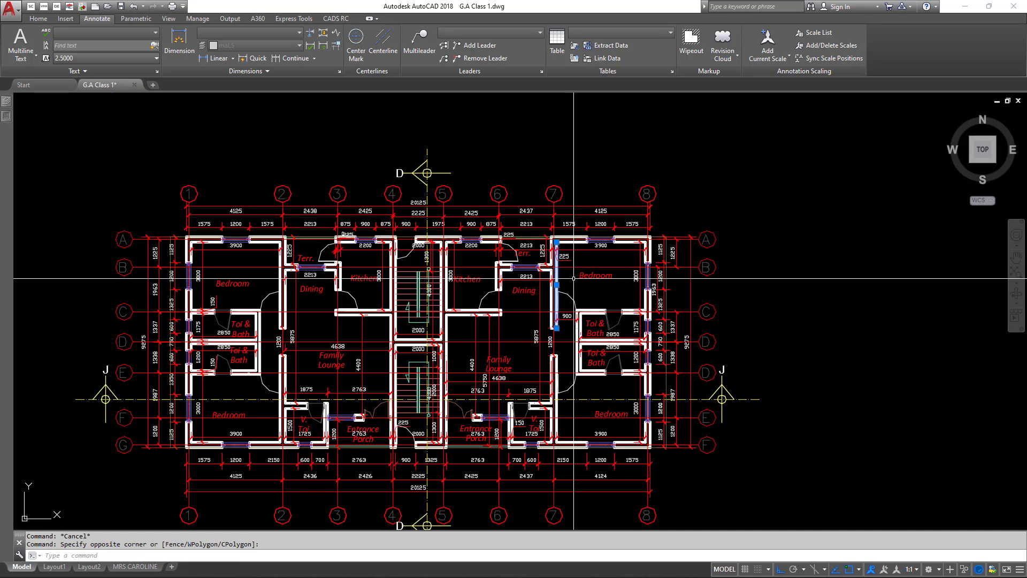
key("Escape")
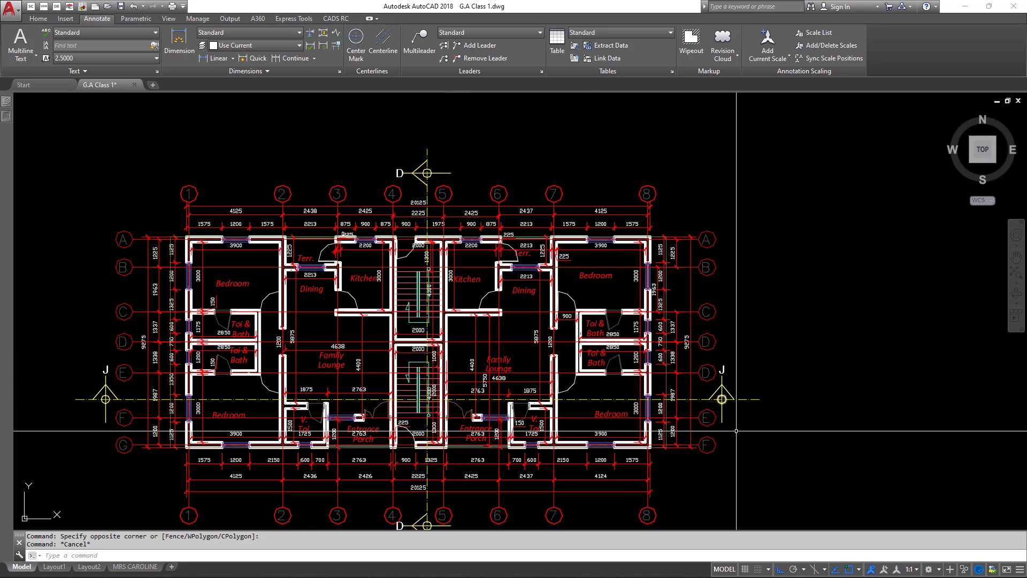
Inspect the grid bubbles and dimensions beside grid line 8 of the copied ground floor plan and its position relative to the originals.
scroll(694, 439, "up", 4)
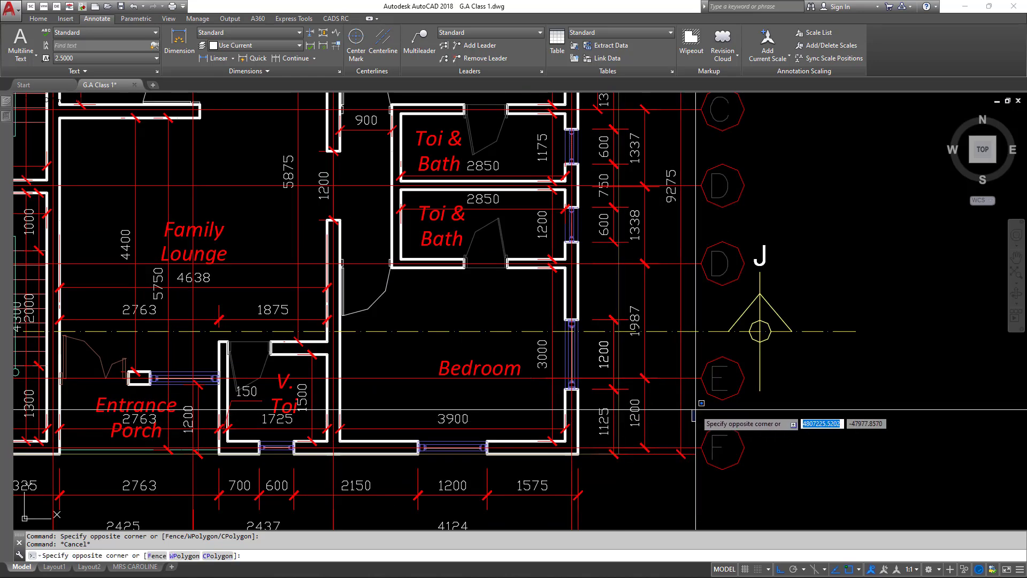
left_click(688, 421)
scroll(540, 321, "down", 6)
scroll(534, 305, "down", 2)
scroll(531, 292, "up", 4)
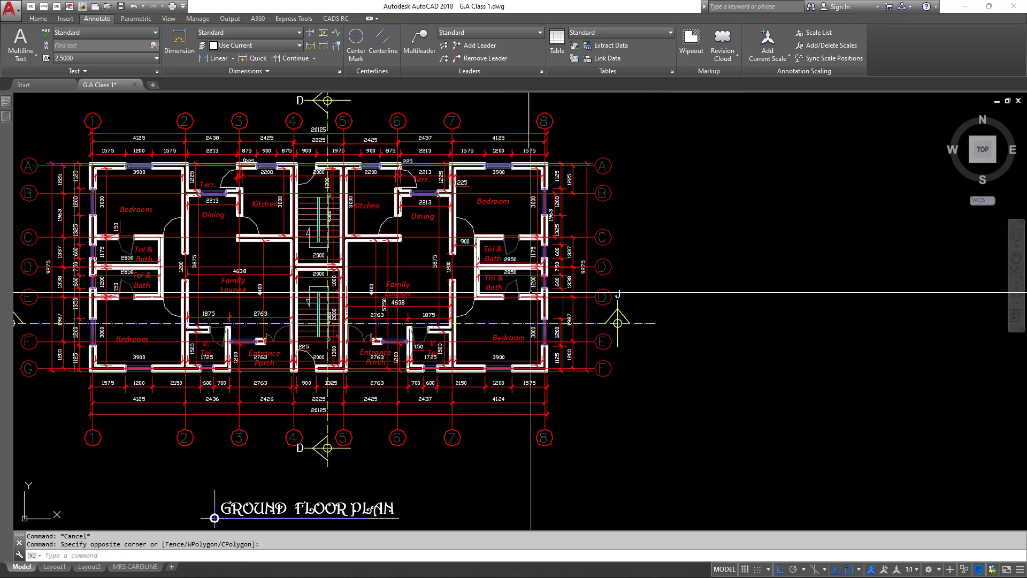
scroll(508, 367, "down", 5)
scroll(513, 375, "up", 4)
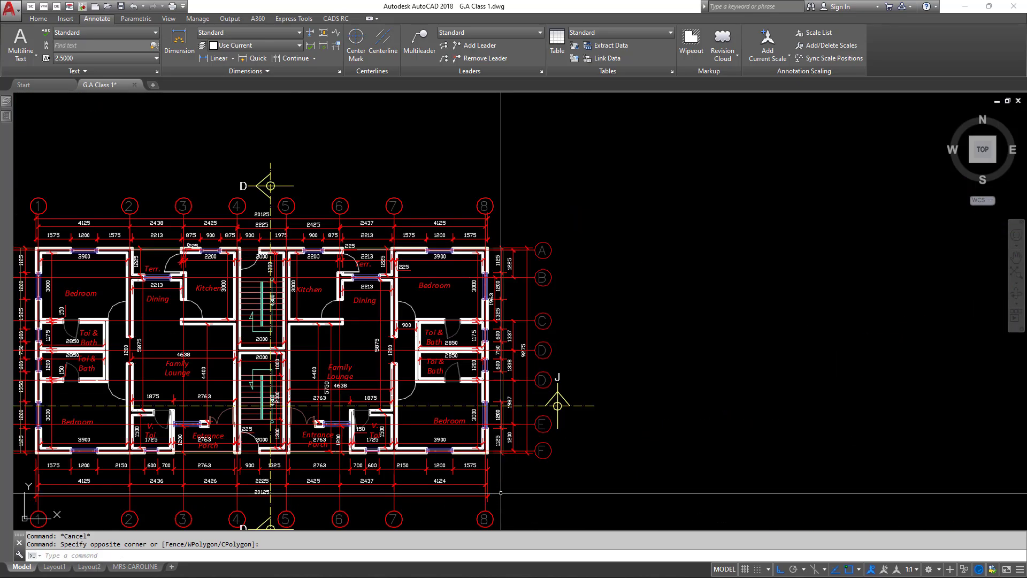
scroll(521, 391, "up", 4)
scroll(521, 391, "down", 10)
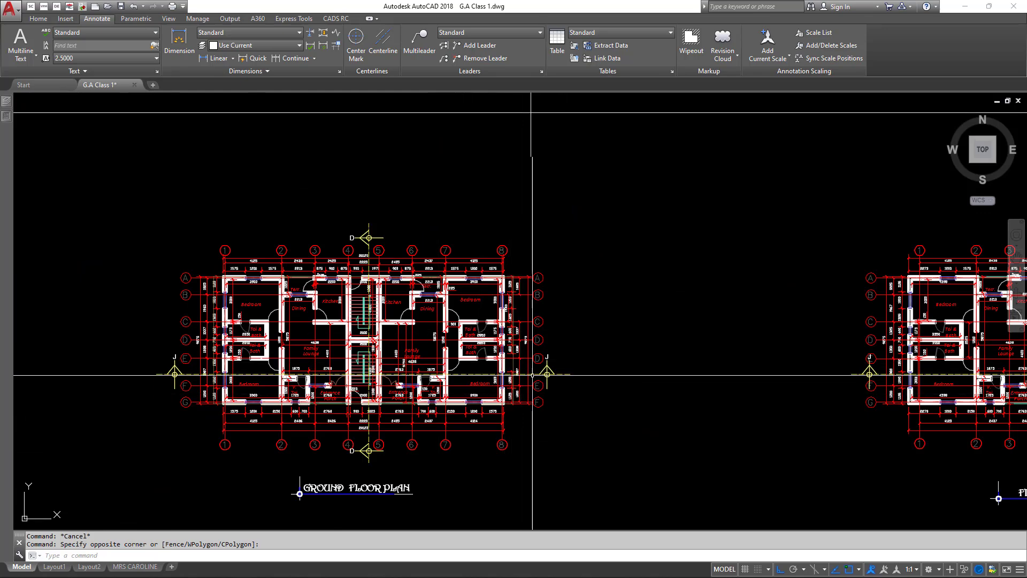
scroll(588, 471, "down", 2)
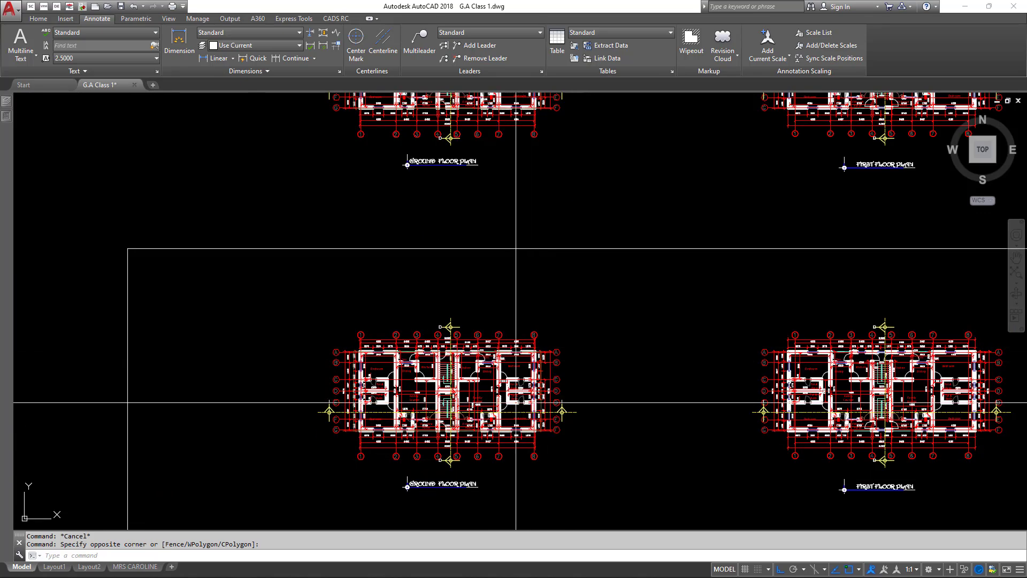
middle_click_drag(524, 149, 531, 195)
scroll(532, 194, "up", 2)
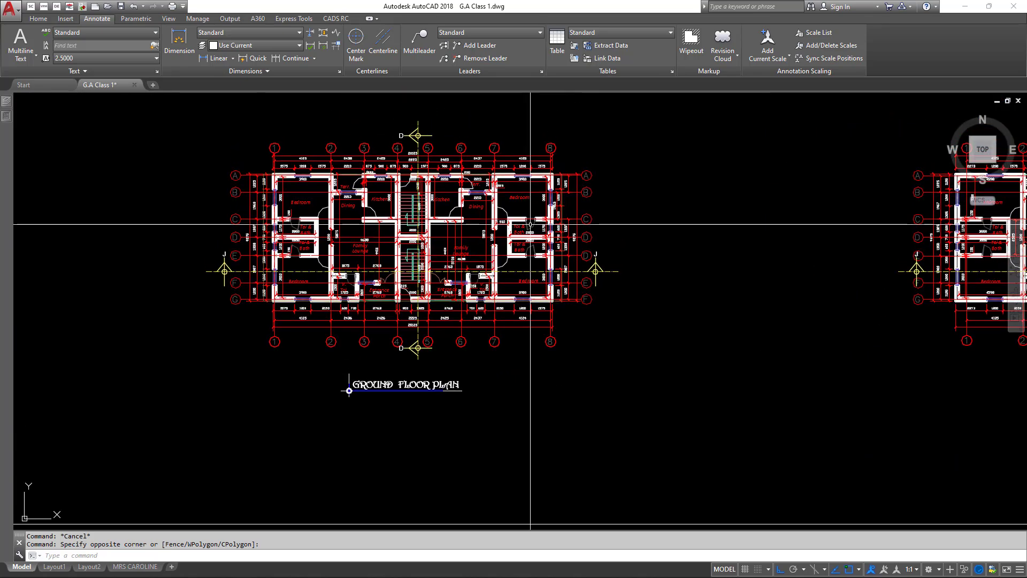
scroll(568, 245, "up", 5)
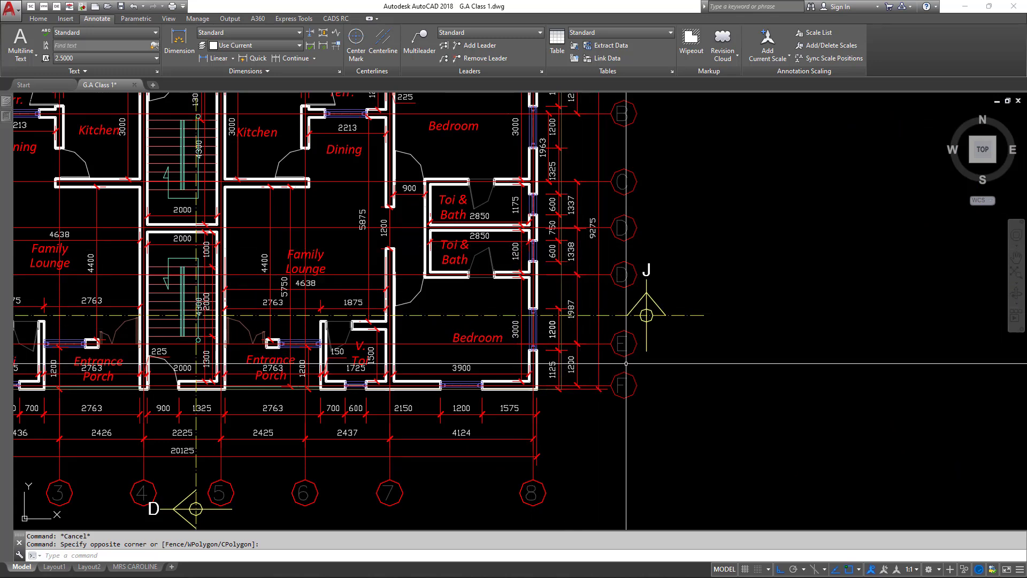
scroll(720, 267, "down", 2)
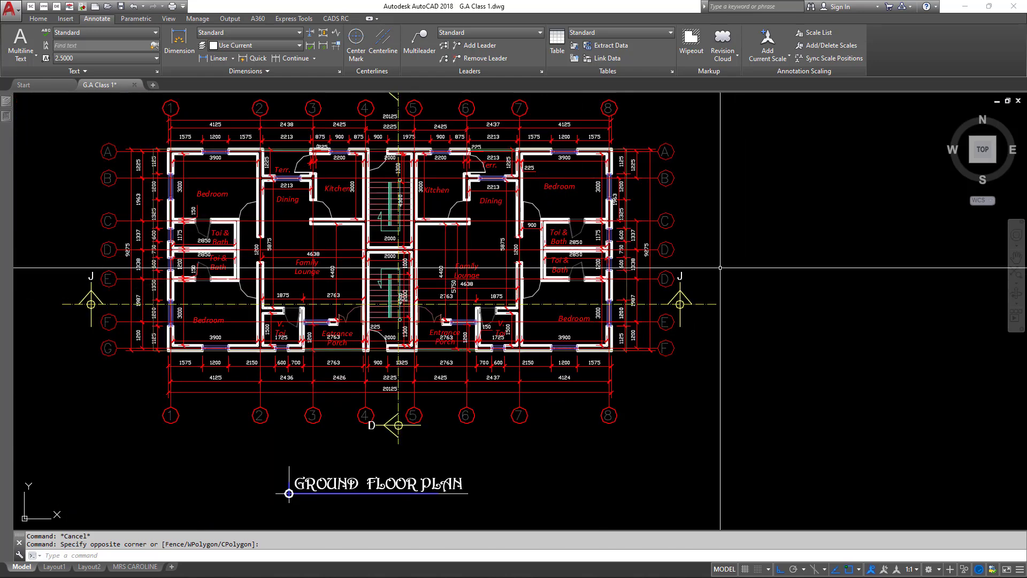
Check the layer of the overall 9275 dimension beside grid line 8 of the copied ground floor plan.
middle_click_drag(720, 267, 701, 289)
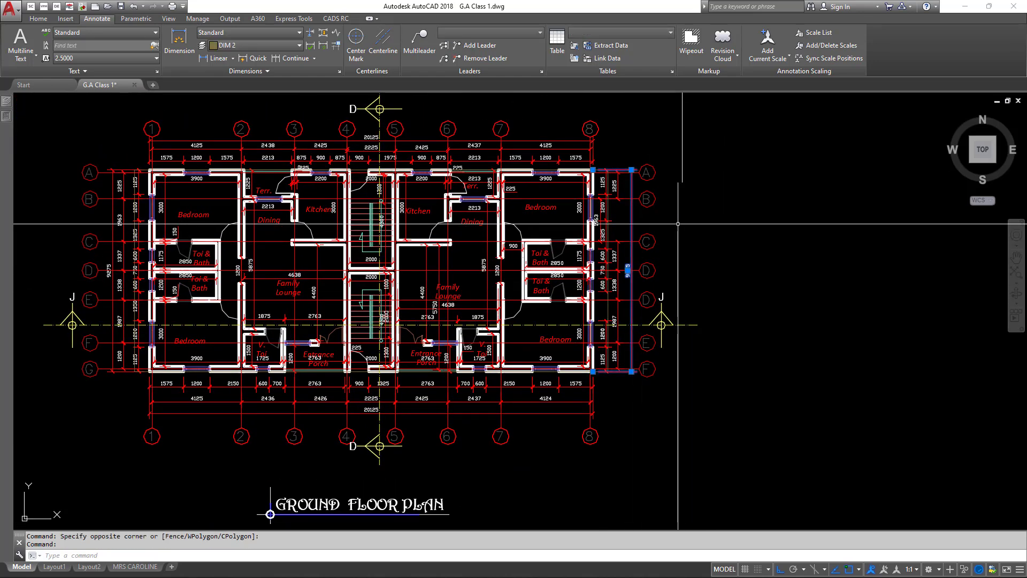
left_click(38, 19)
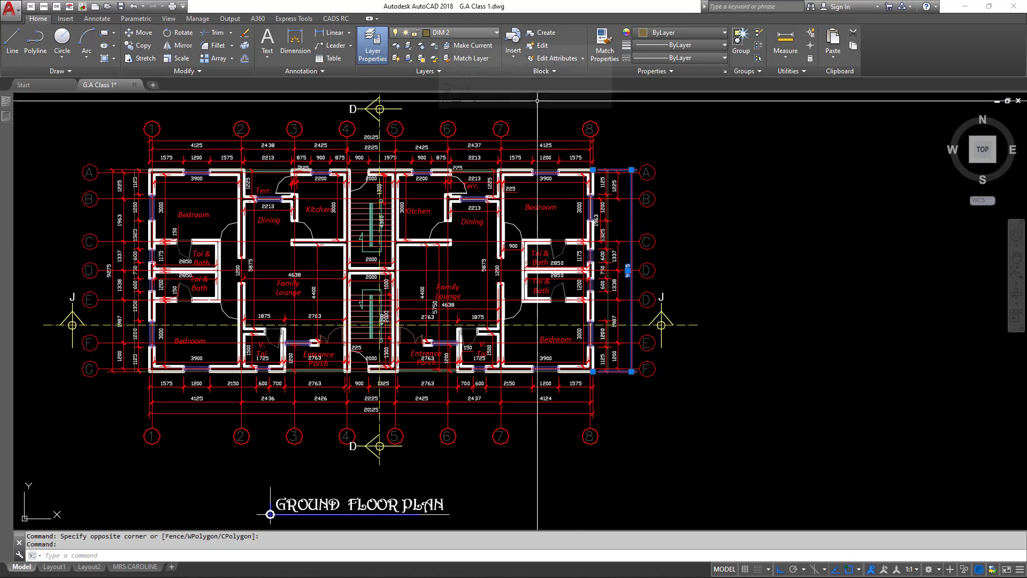
scroll(544, 279, "down", 4)
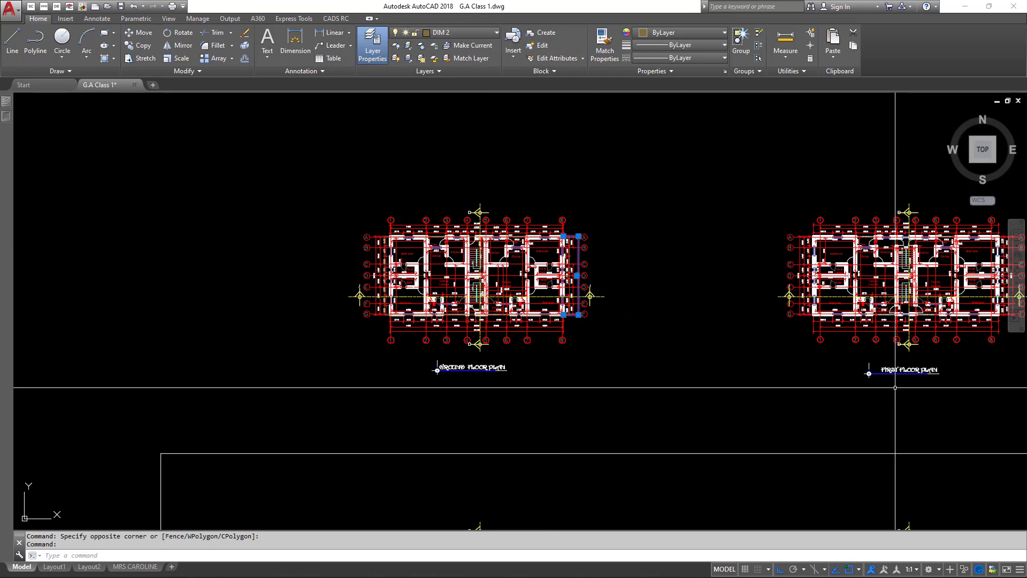
Use Quick Select on both copied floor plans to select every object whose layer equals DIM 2.
middle_click_drag(895, 387, 761, 375)
left_click(940, 392)
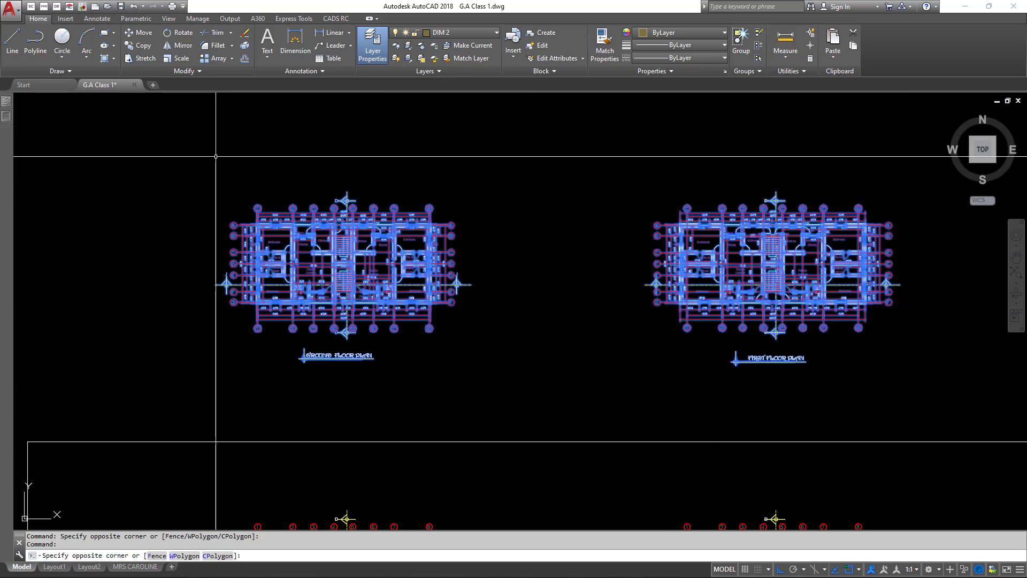
left_click(215, 156)
right_click(504, 182)
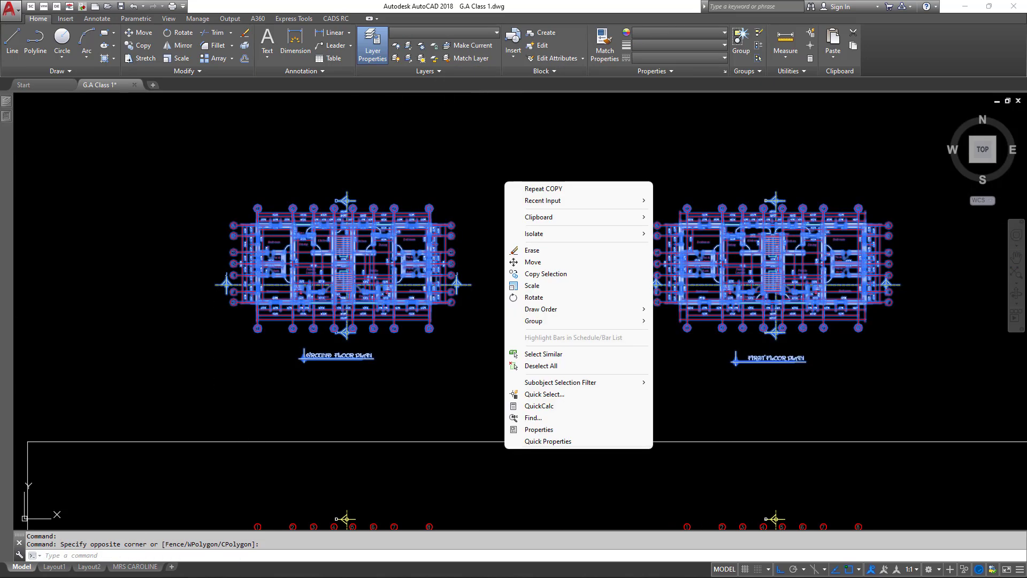
left_click(544, 394)
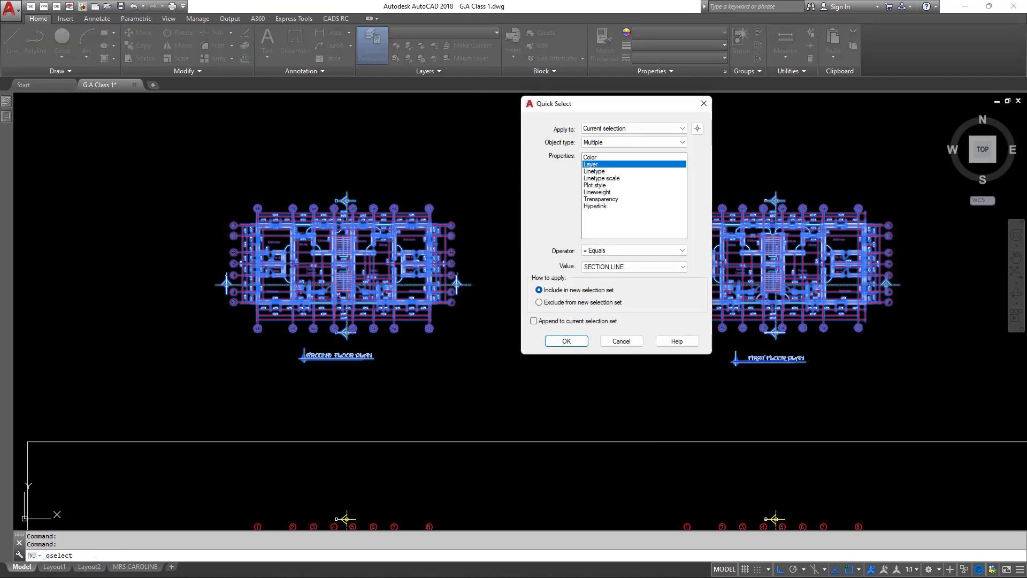
left_click(682, 266)
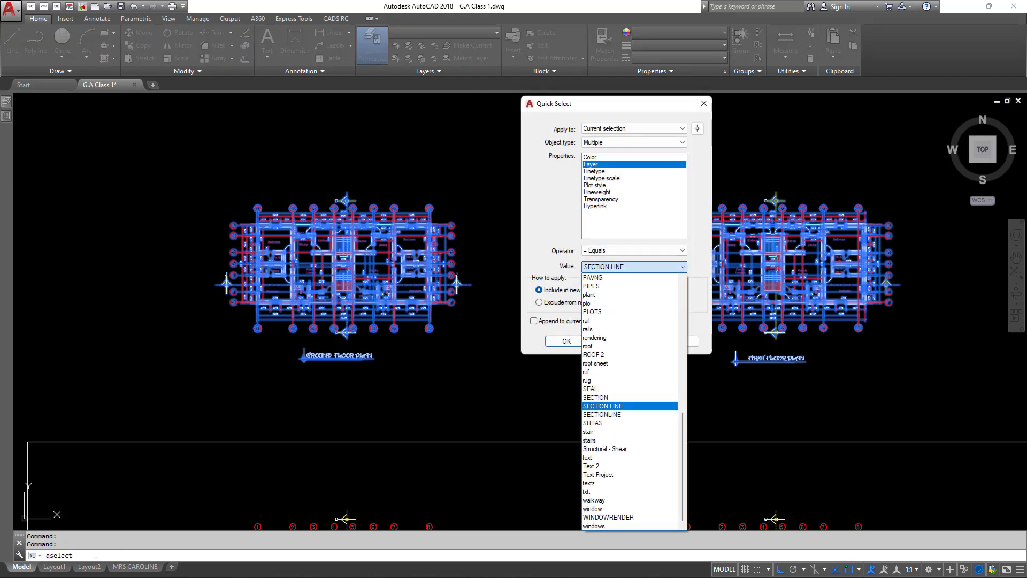
scroll(630, 401, "up", 2)
key("d")
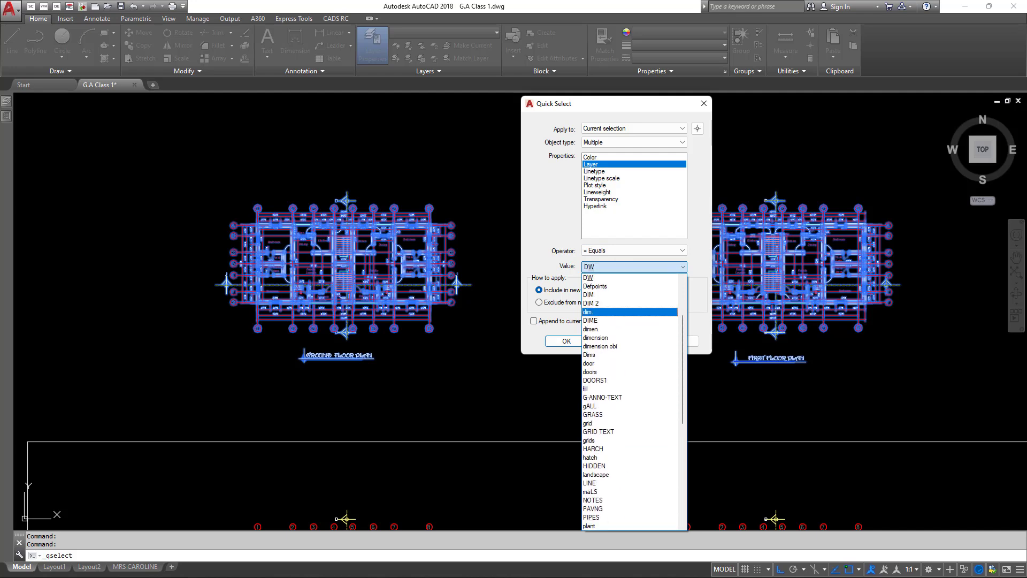
left_click(591, 303)
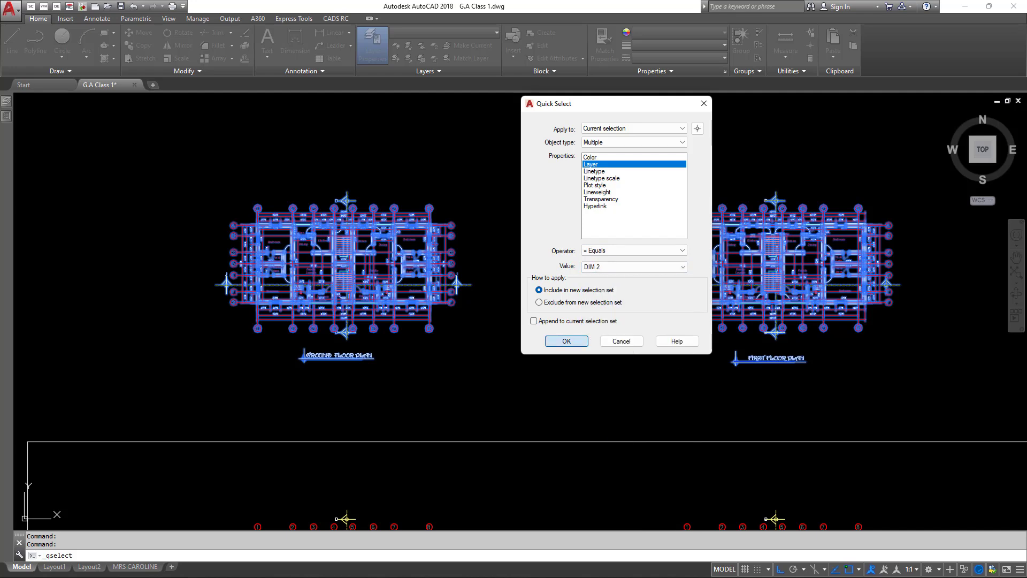
left_click(570, 339)
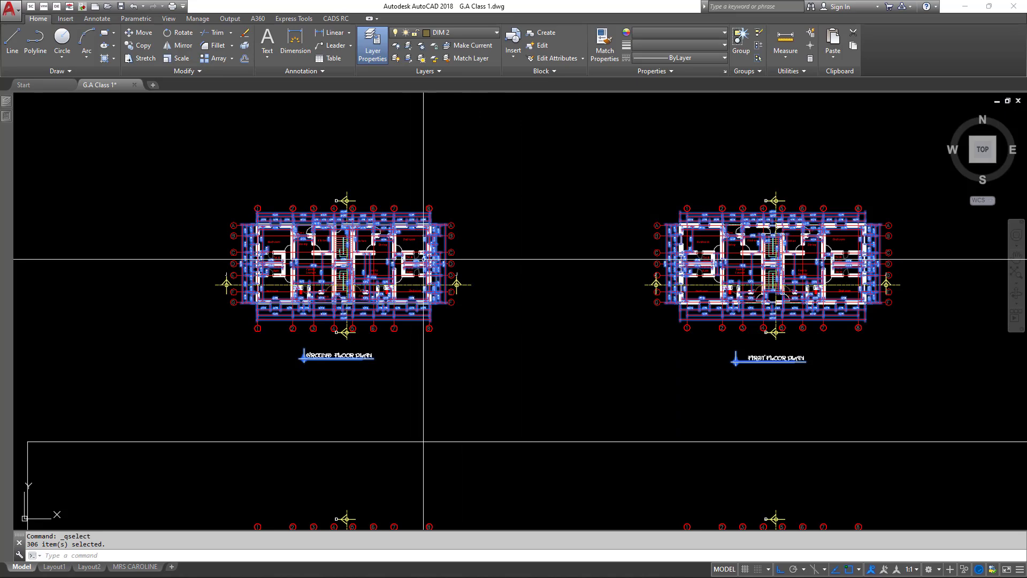
Review the selected DIM 2 objects and erase them from both copied floor plans.
scroll(428, 260, "up", 6)
scroll(499, 267, "down", 5)
scroll(446, 213, "up", 5)
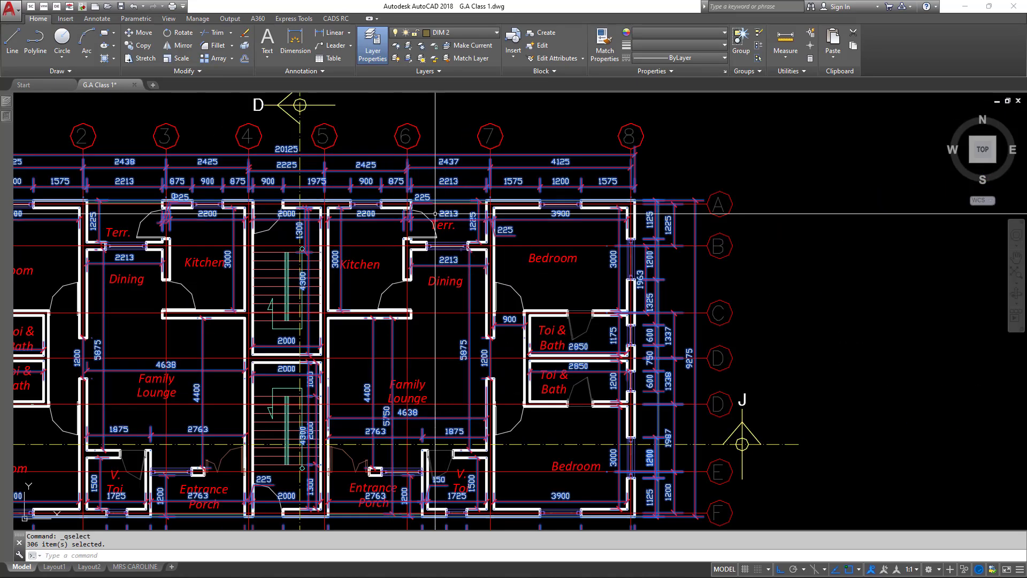
scroll(436, 213, "down", 2)
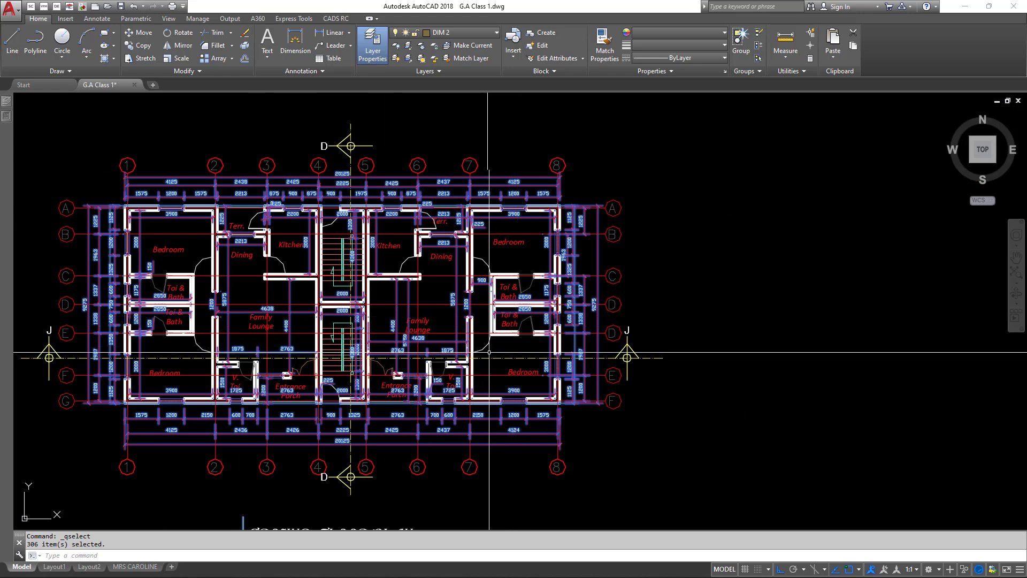
scroll(473, 307, "down", 4)
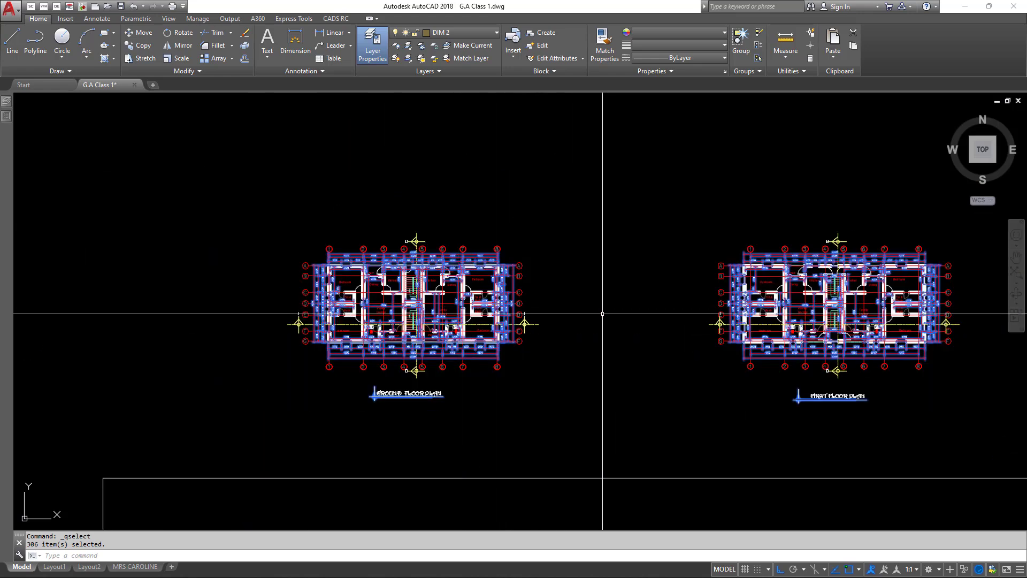
type("E")
key("Return")
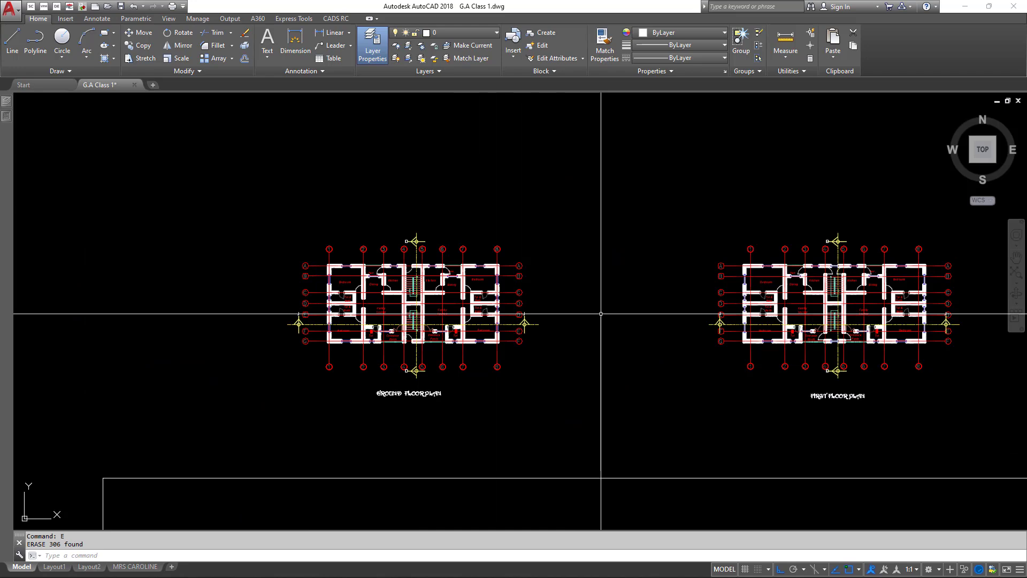
Compare the cleaned copy of the ground floor plan with the original dimensioned plan.
scroll(465, 284, "up", 3)
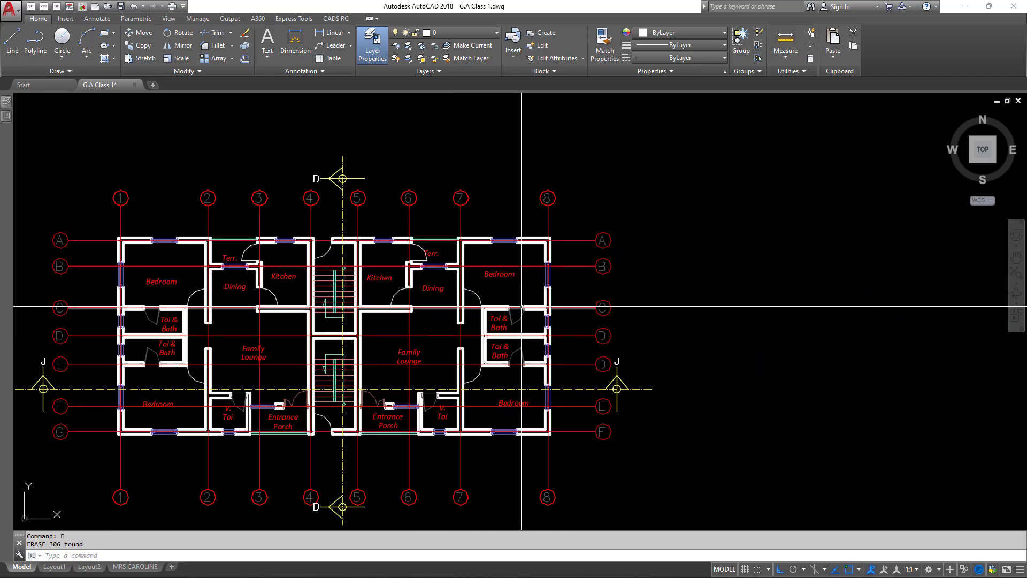
scroll(485, 240, "down", 5)
scroll(506, 388, "up", 5)
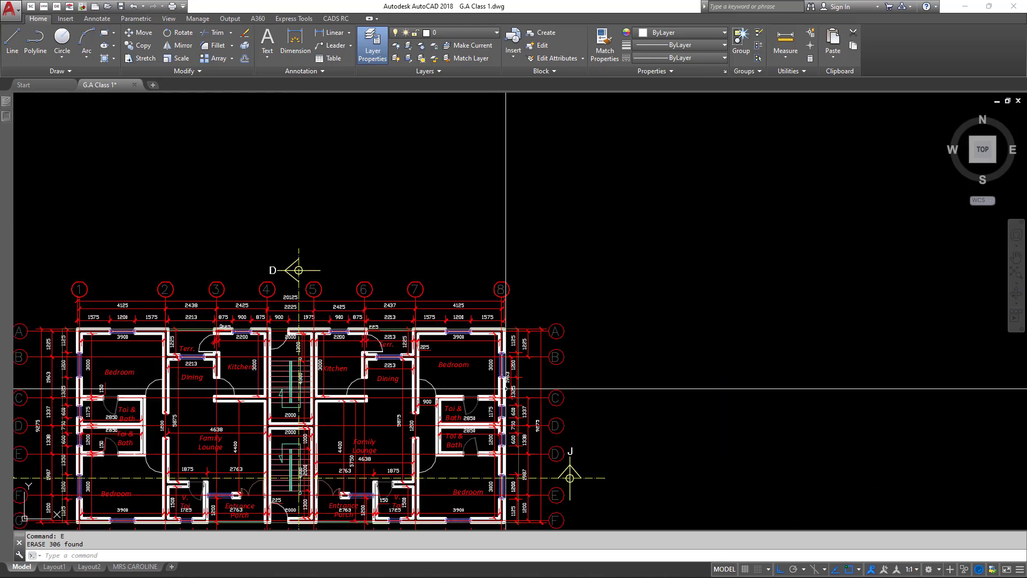
Check the layer of a Bedroom label in the copied ground floor plan.
scroll(511, 375, "down", 5)
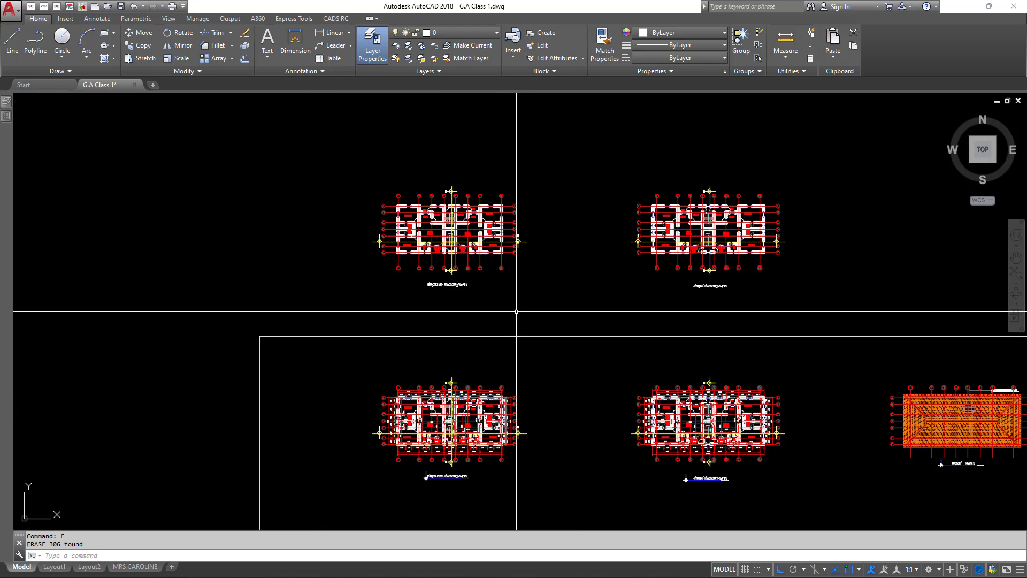
scroll(476, 210, "up", 6)
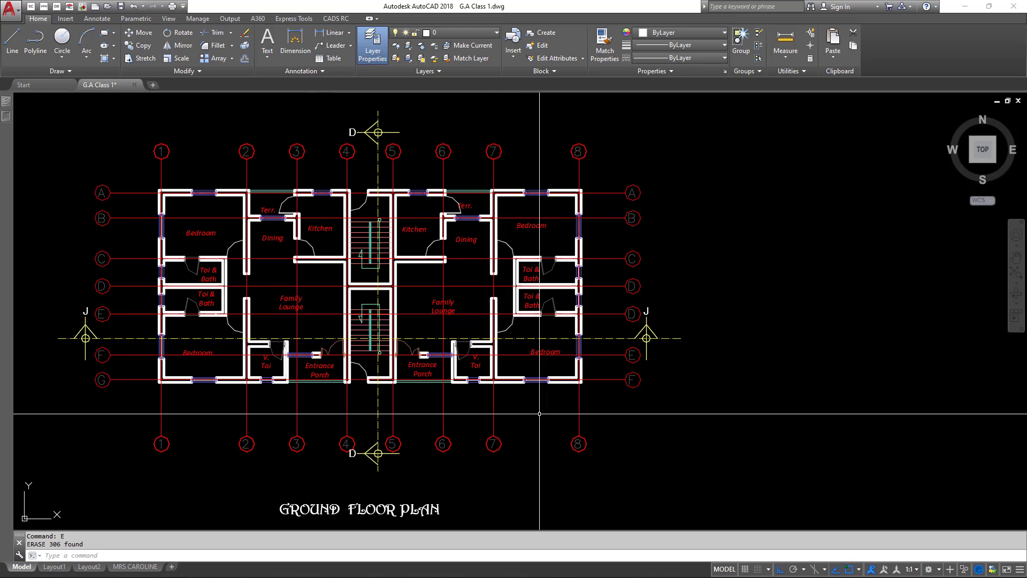
scroll(547, 366, "up", 4)
left_click(543, 331)
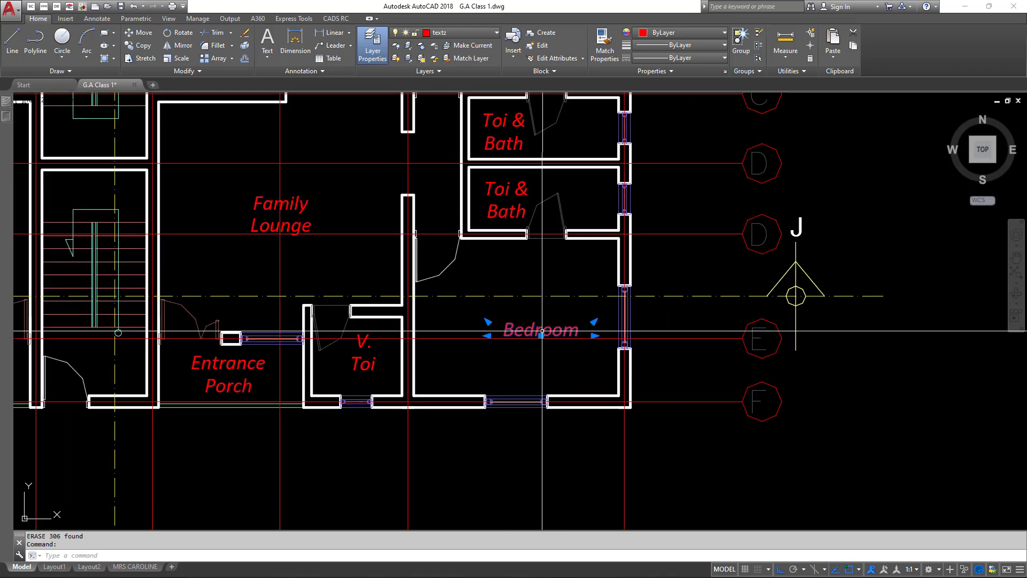
scroll(540, 332, "down", 2)
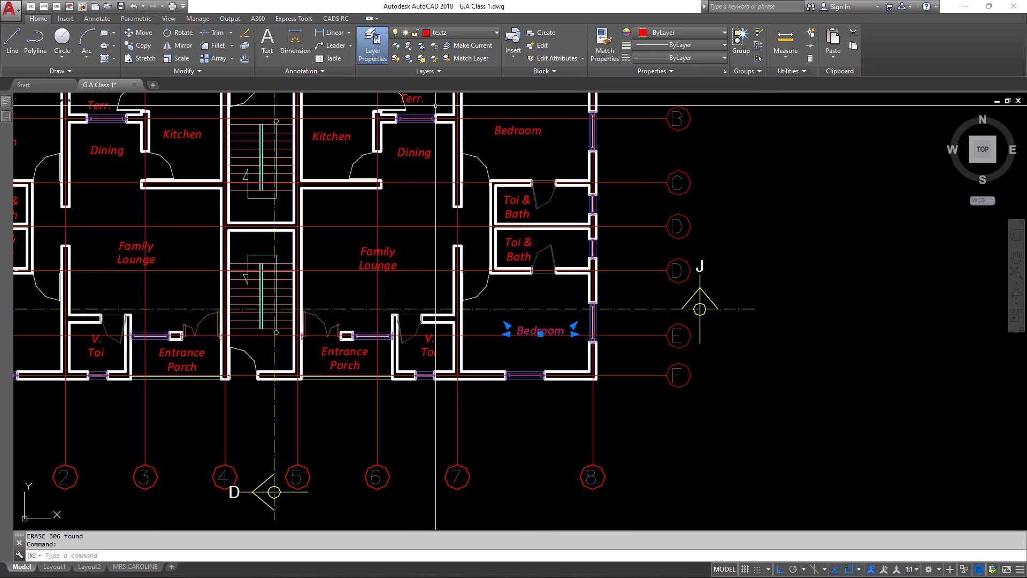
scroll(444, 267, "down", 6)
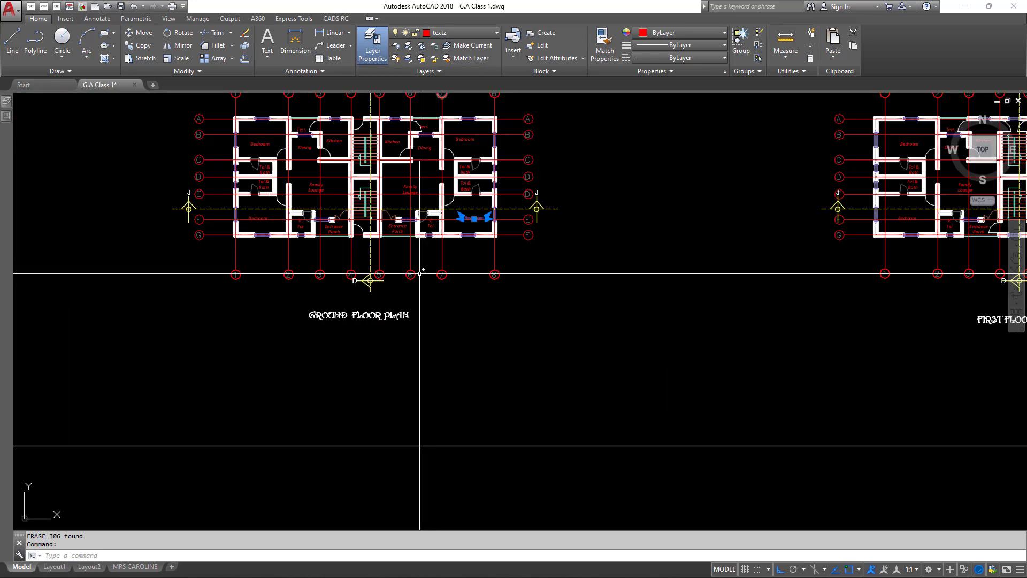
scroll(435, 337, "down", 5)
Use Quick Select on both copied floor plans to pick every object whose layer equals textz, and erase them.
left_click(624, 299)
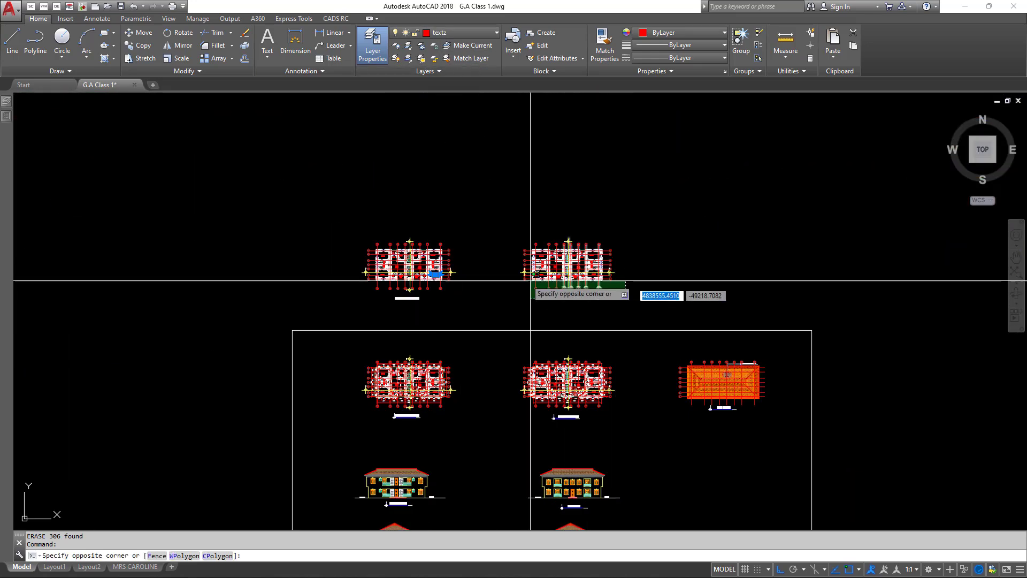
left_click(344, 223)
scroll(465, 248, "up", 5)
right_click(466, 248)
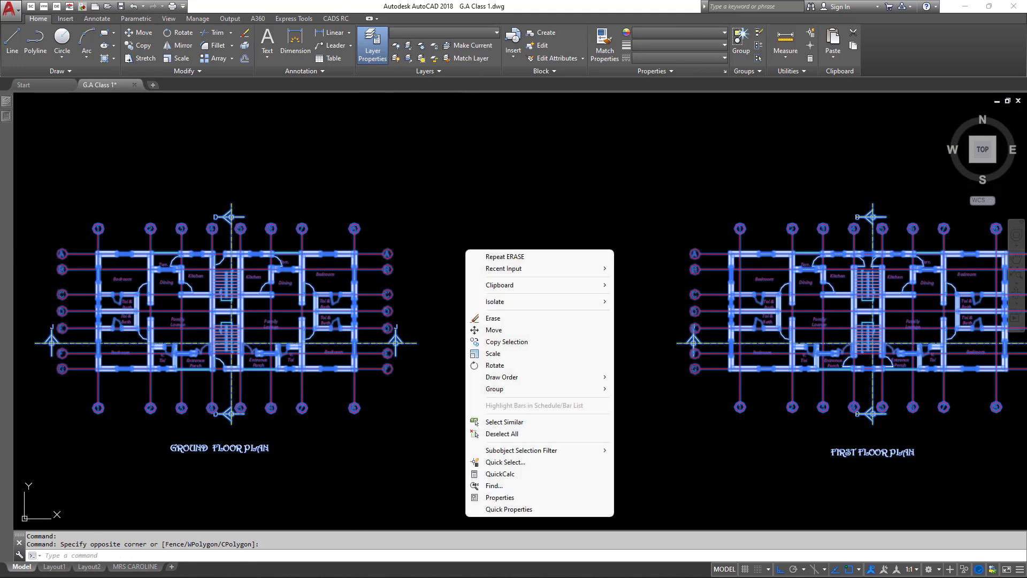
left_click(505, 462)
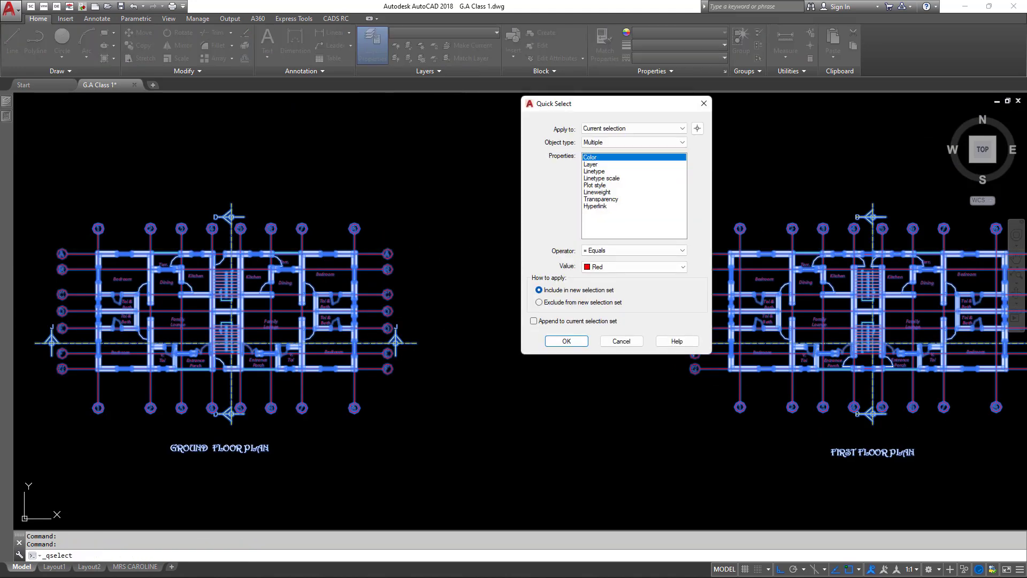
key("alt+Down")
key("Down")
key("Down")
key("Down")
key("Down")
key("Down")
key("Down")
key("Down")
key("Down")
key("Down")
key("Down")
key("Down")
key("Down")
key("Down")
key("Down")
key("Down")
key("Down")
key("Down")
key("Down")
key("Down")
key("Down")
scroll(628, 474, "down", 1)
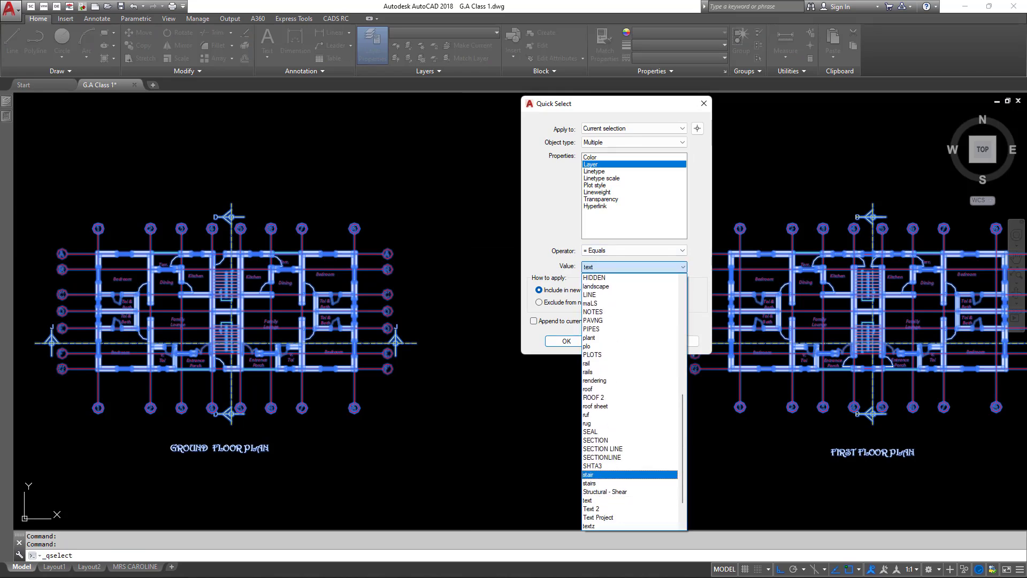
key("Down")
key("Return")
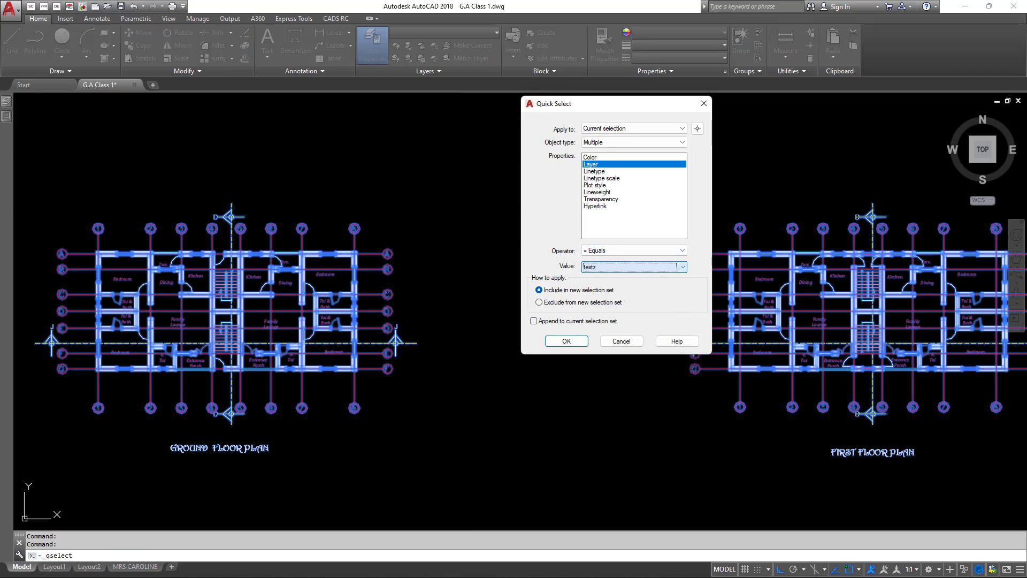
key("Return")
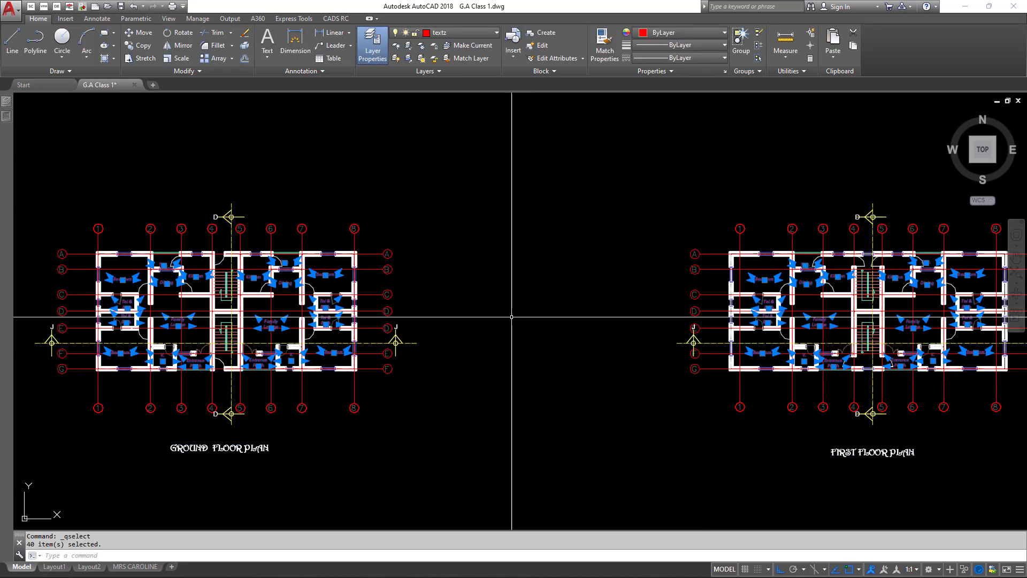
type("E")
key("Return")
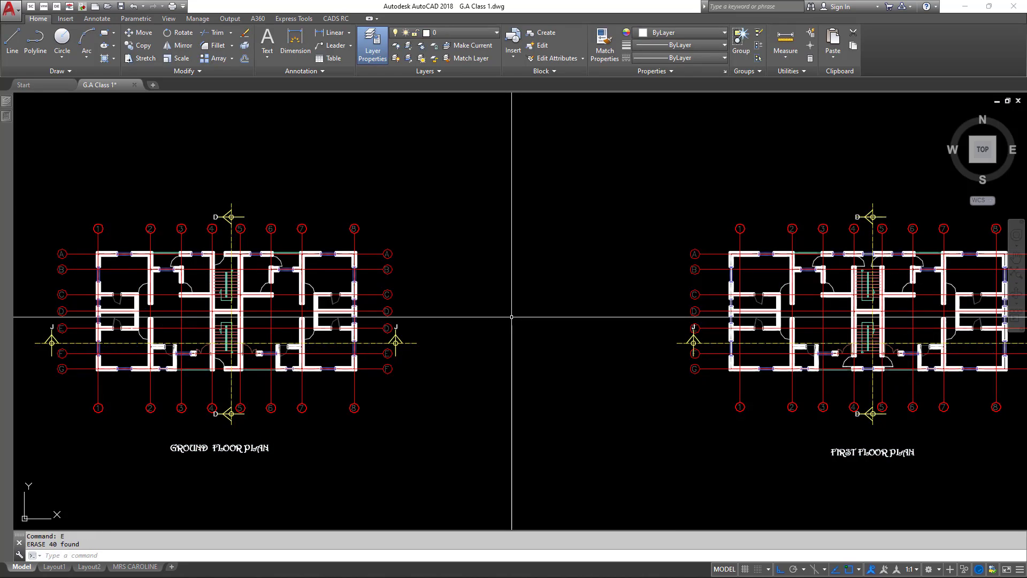
Inspect the copied ground floor plan and check the layer of the window between grid lines 3 and 4 on grid A.
scroll(271, 339, "up", 5)
scroll(378, 280, "down", 3)
scroll(417, 281, "up", 4)
scroll(465, 297, "down", 5)
scroll(463, 292, "up", 4)
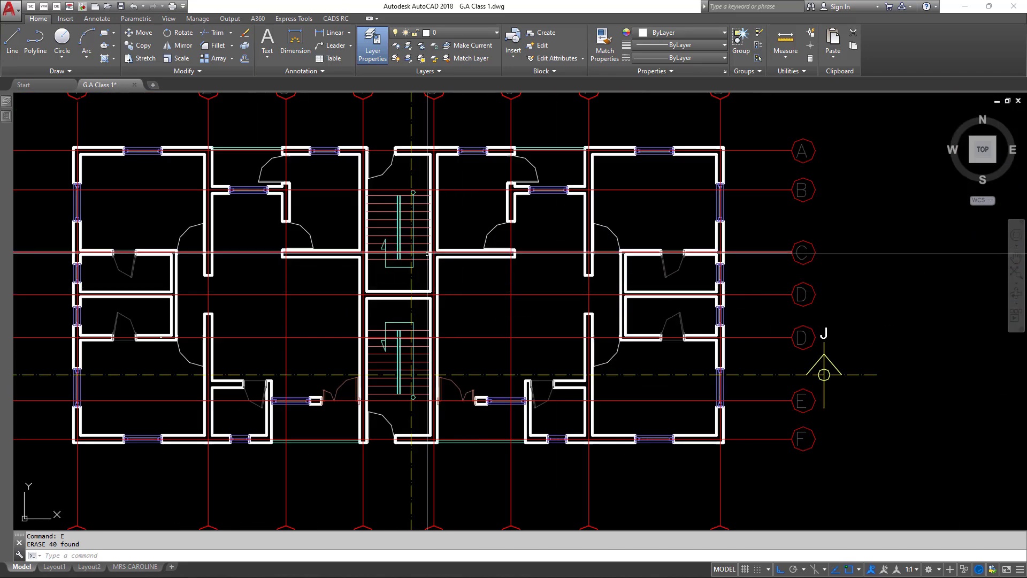
scroll(468, 256, "down", 2)
scroll(284, 185, "up", 6)
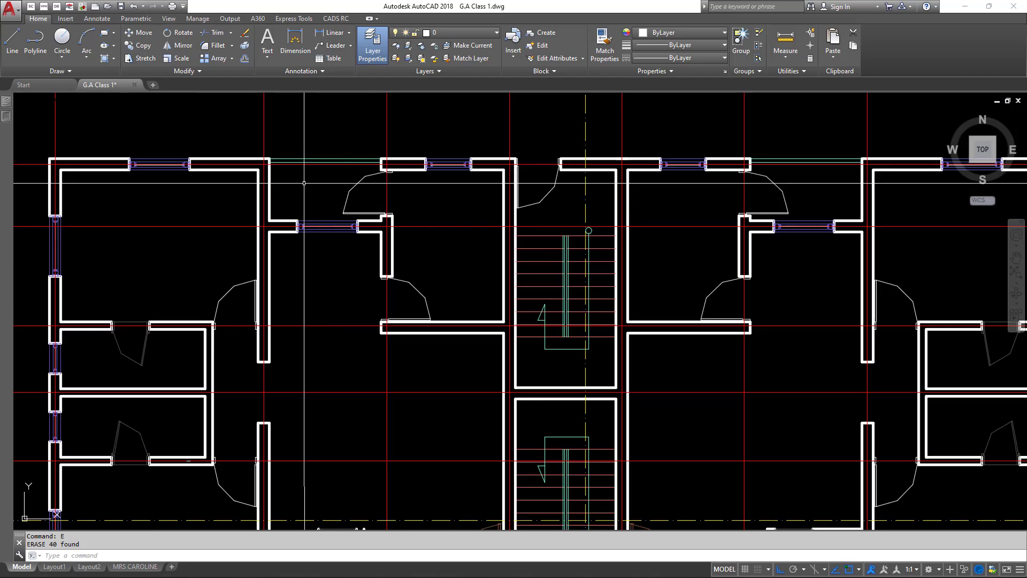
left_click(210, 207)
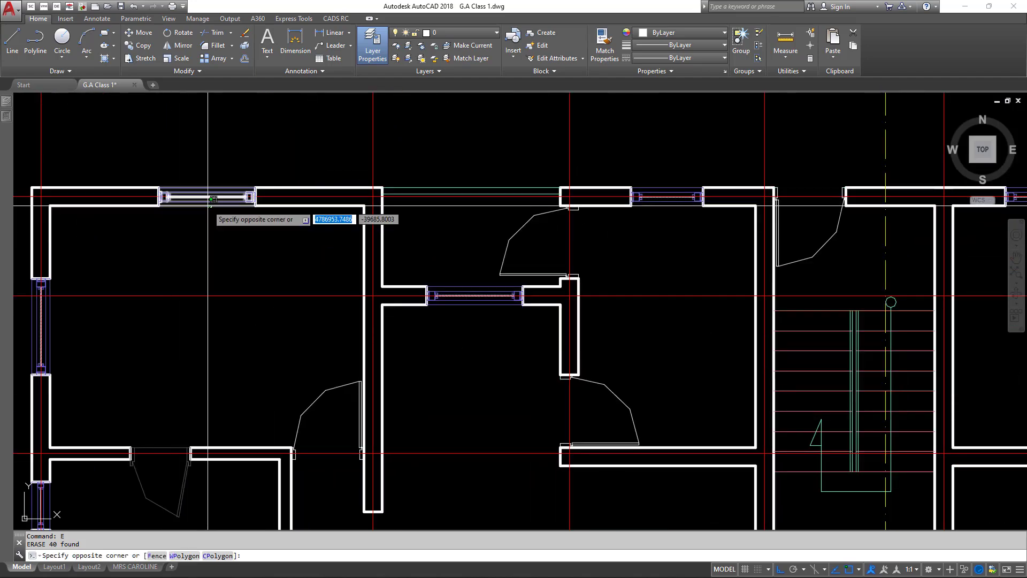
scroll(219, 233, "down", 2)
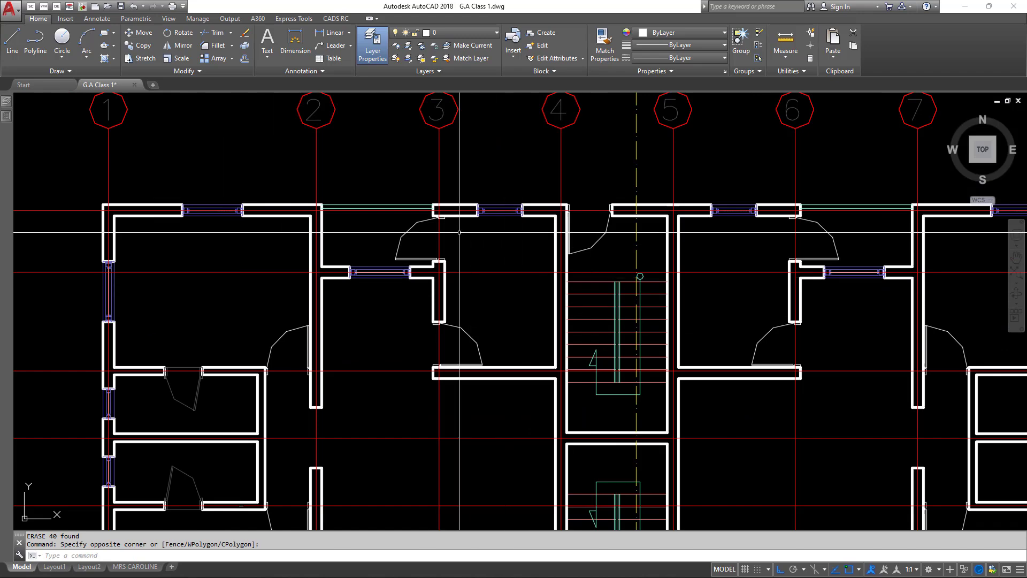
scroll(497, 207, "up", 4)
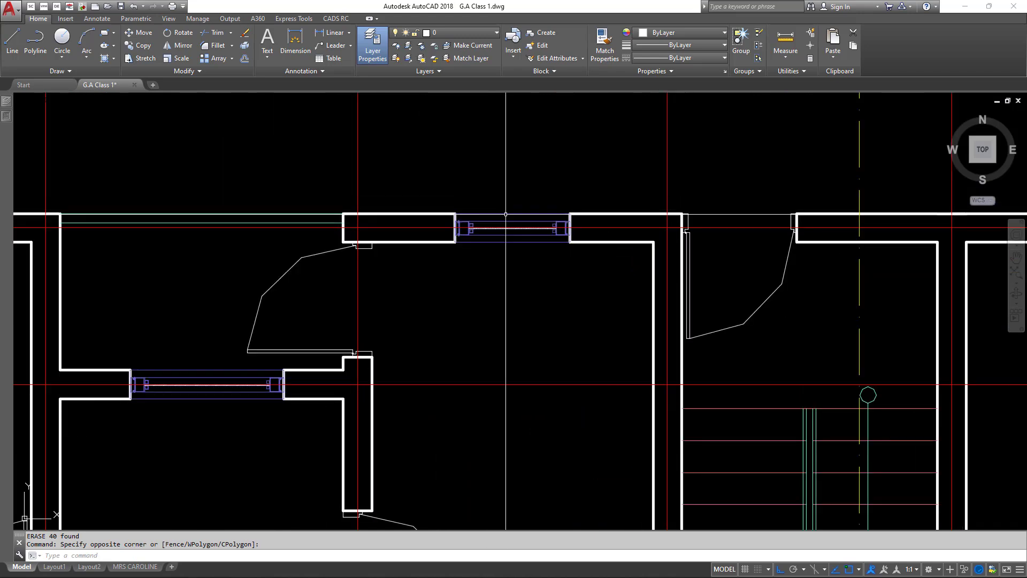
left_click(505, 213)
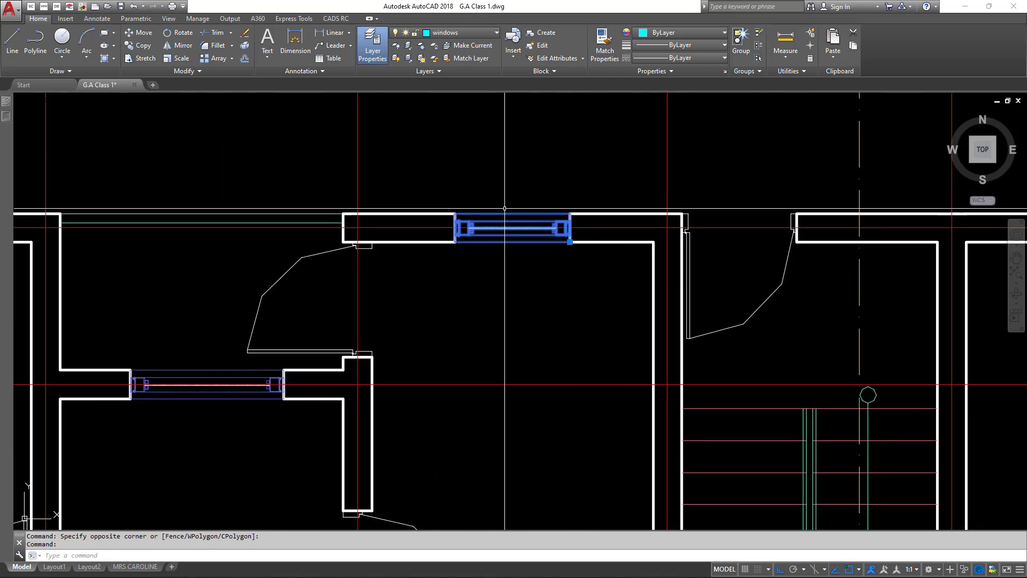
Use Quick Select on both copied floor plans to pick every object whose layer equals windows, and erase them.
scroll(505, 209, "down", 10)
left_click(808, 345)
left_click(551, 207)
right_click(550, 206)
left_click(583, 420)
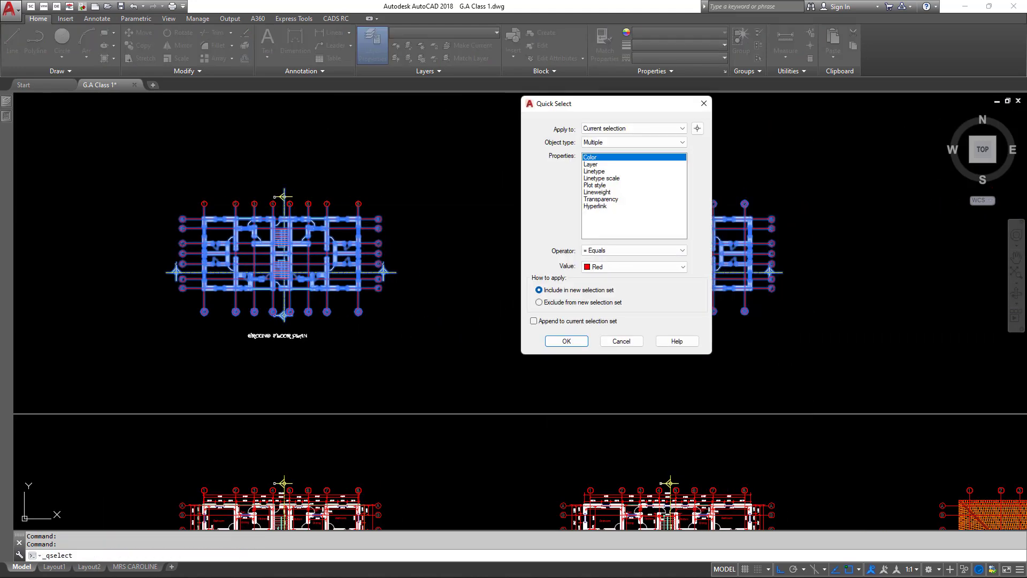
left_click(683, 267)
key("Down")
key("Down")
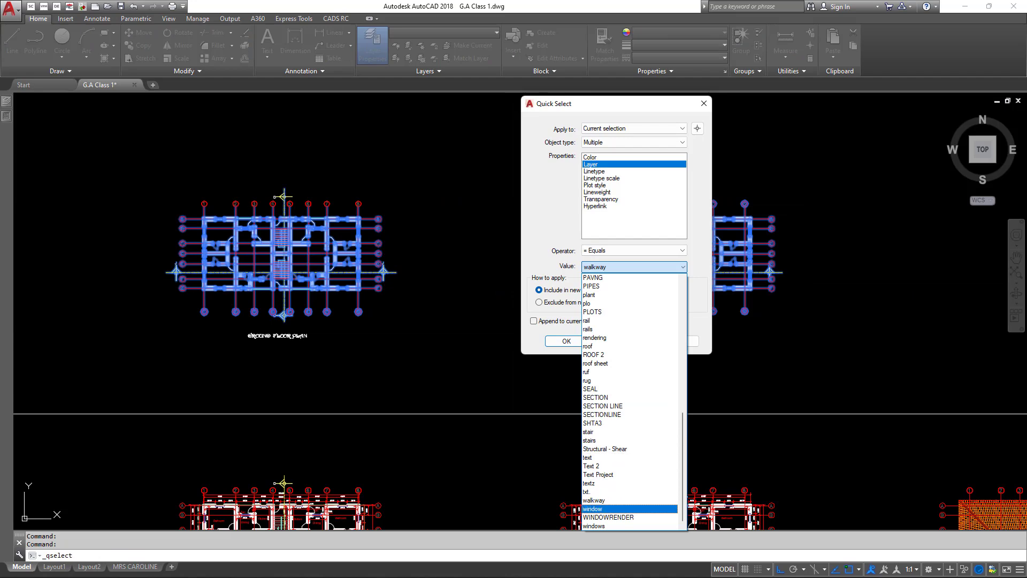
left_click(594, 526)
left_click(567, 341)
type("E")
key("Return")
Check the layer of the entrance porch door beside grid line 4 in the copied ground floor plan.
scroll(259, 231, "up", 5)
scroll(259, 231, "up", 2)
scroll(268, 417, "down", 2)
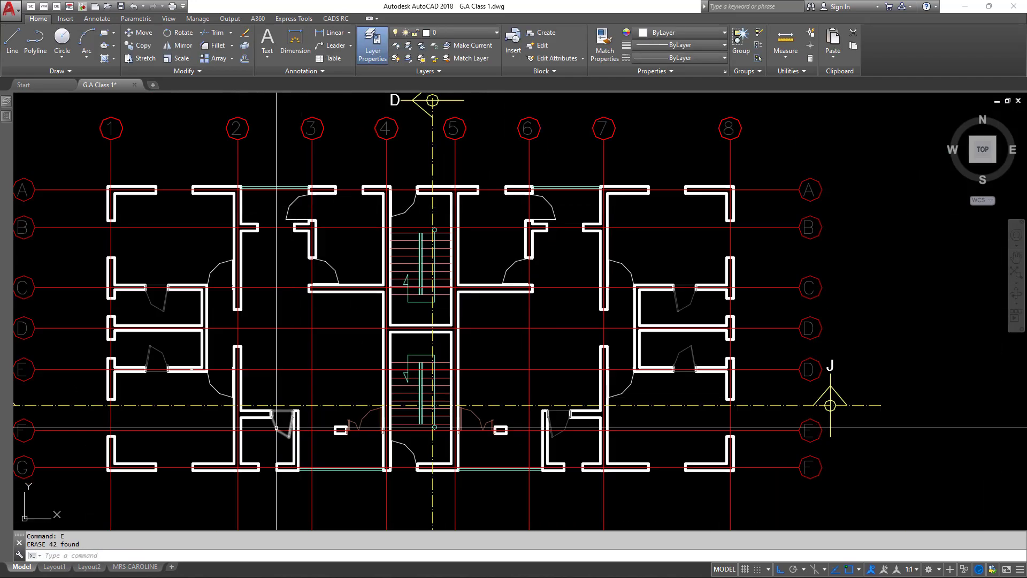
scroll(256, 428, "up", 4)
left_click(497, 424)
key("Escape")
scroll(497, 424, "down", 8)
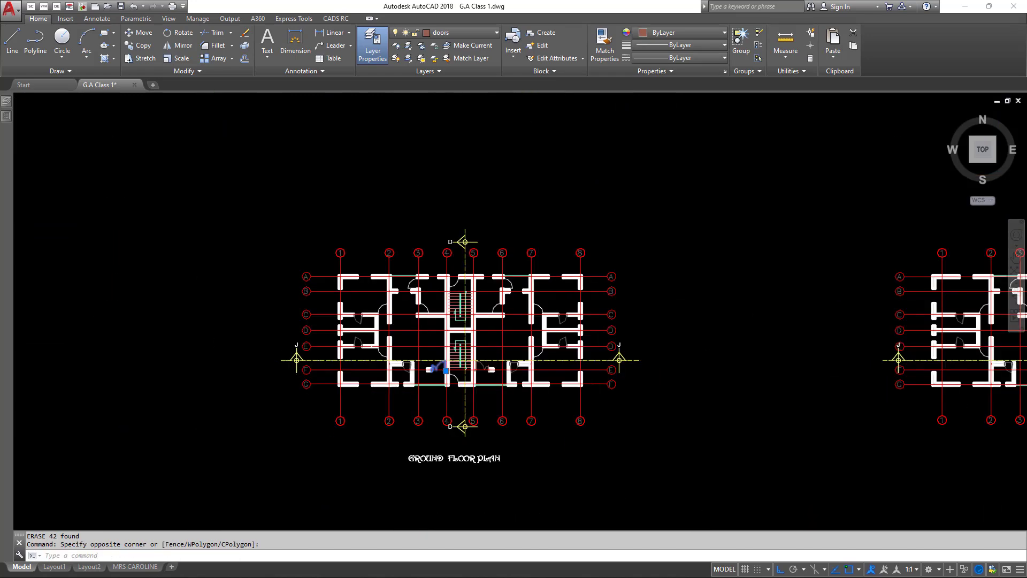
left_click(917, 466)
left_click(323, 209)
right_click(324, 208)
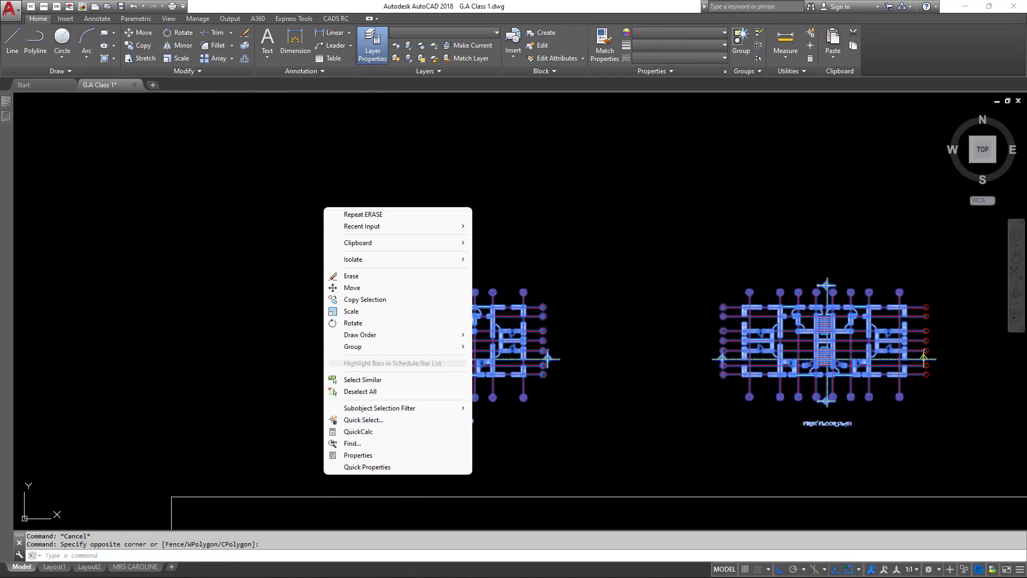
left_click(363, 419)
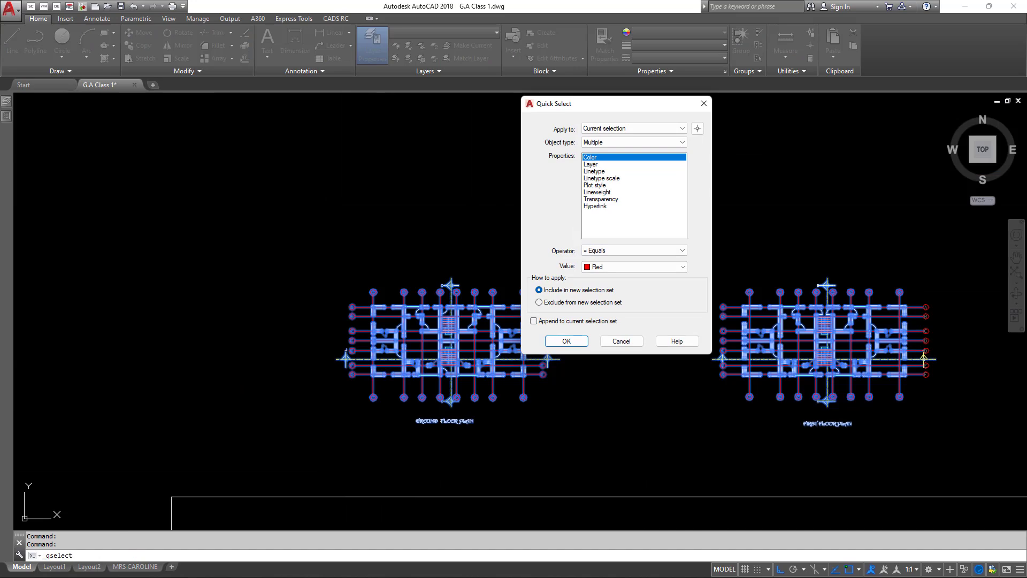
key("alt+Down")
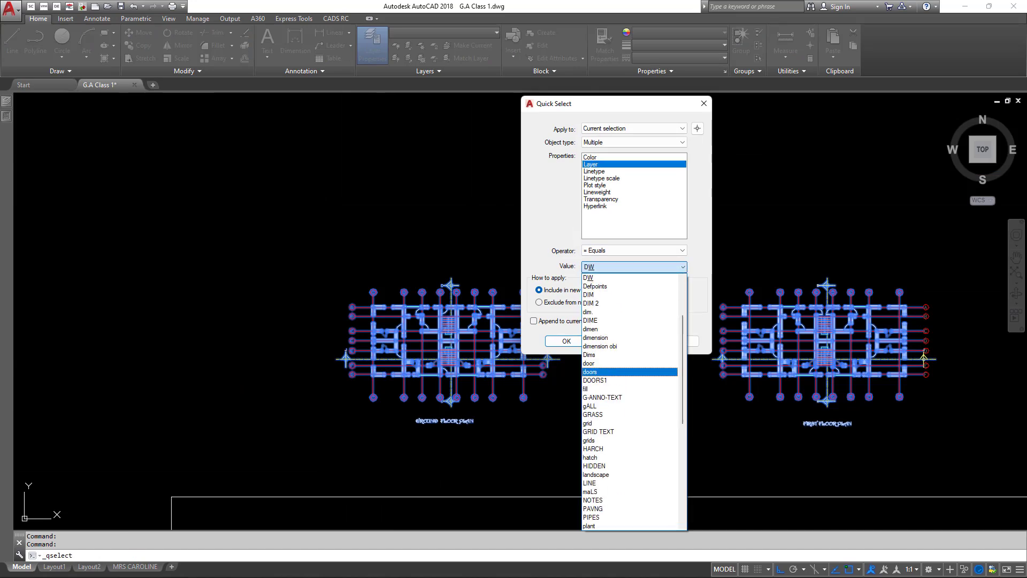
left_click(590, 372)
left_click(566, 340)
scroll(551, 344, "up", 10)
left_click(552, 339)
scroll(552, 339, "down", 10)
key("Escape")
Use Quick Select on both copied floor plans to pick every object whose layer equals doors, and erase them.
left_click(836, 420)
left_click(458, 271)
right_click(458, 271)
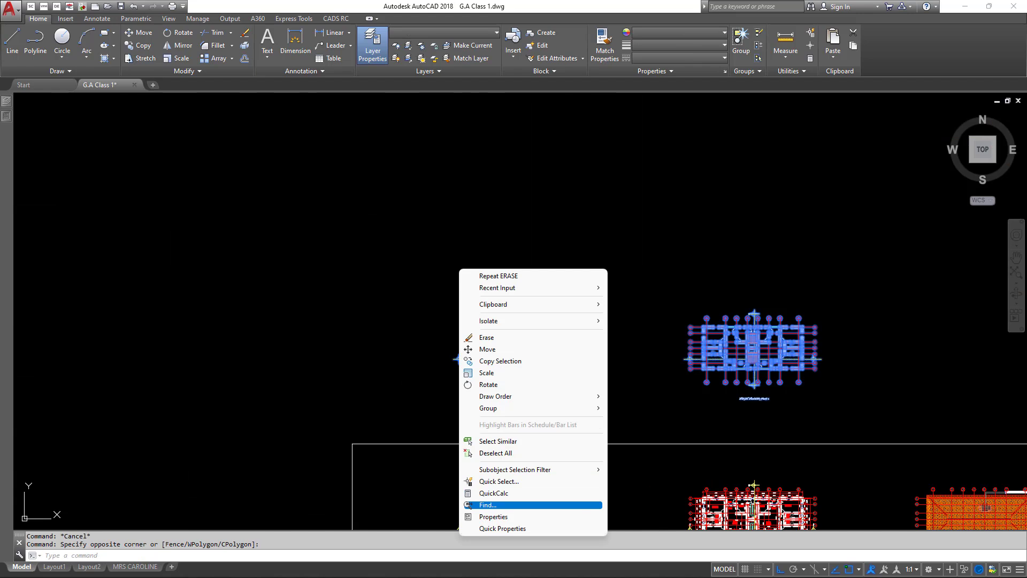
left_click(498, 480)
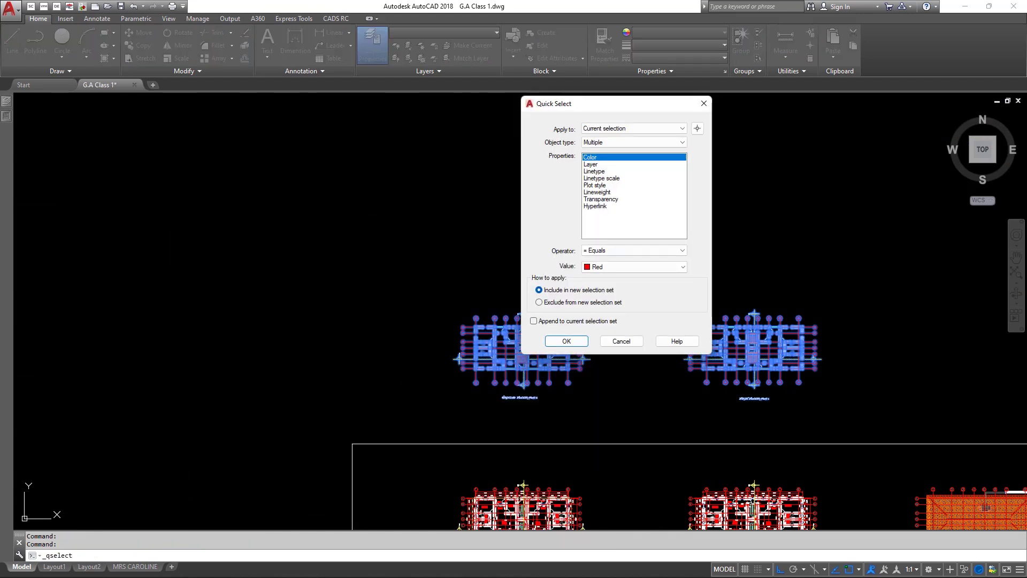
left_click(683, 267)
scroll(630, 396, "up", 2)
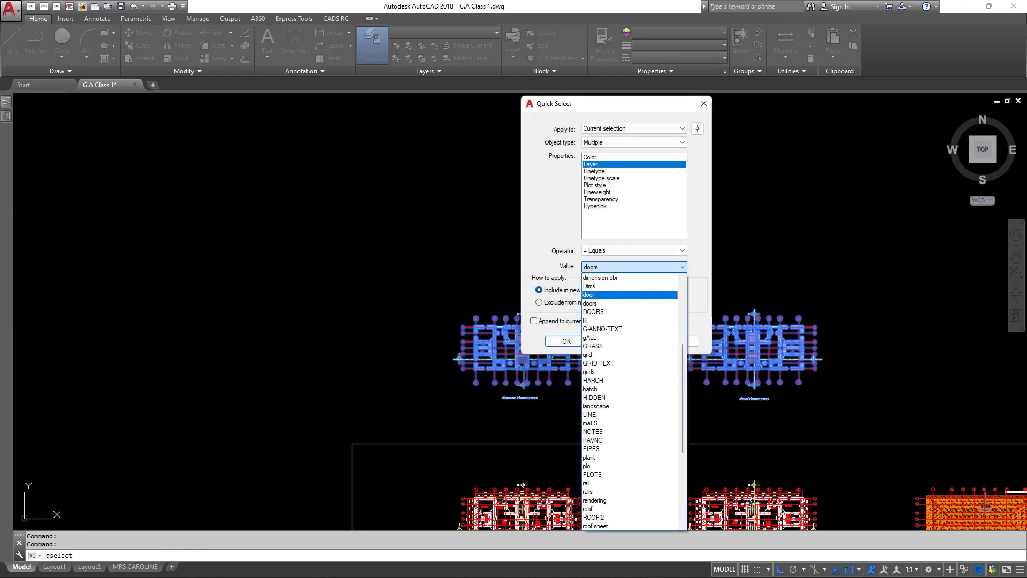
left_click(615, 299)
key("Return")
scroll(524, 371, "up", 3)
type("E")
key("Return")
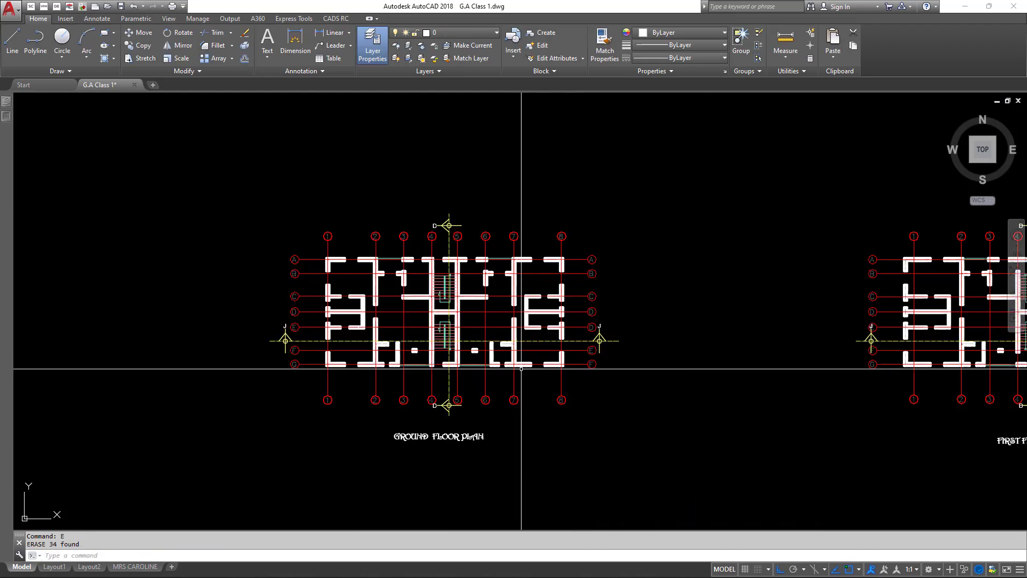
Erase section line J together with its markers at both ends from the copied ground floor plan.
scroll(493, 443, "up", 3)
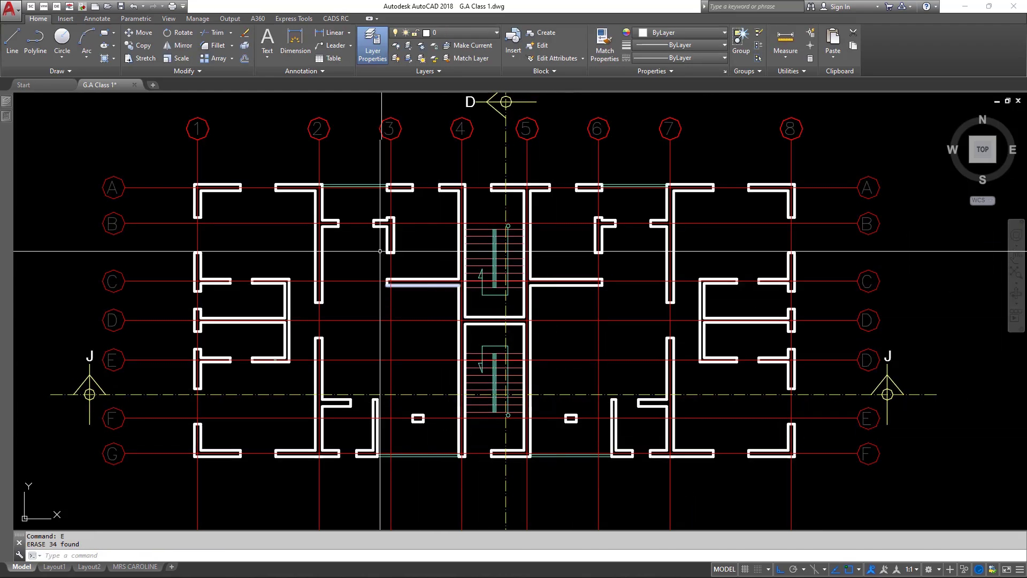
scroll(276, 334, "down", 2)
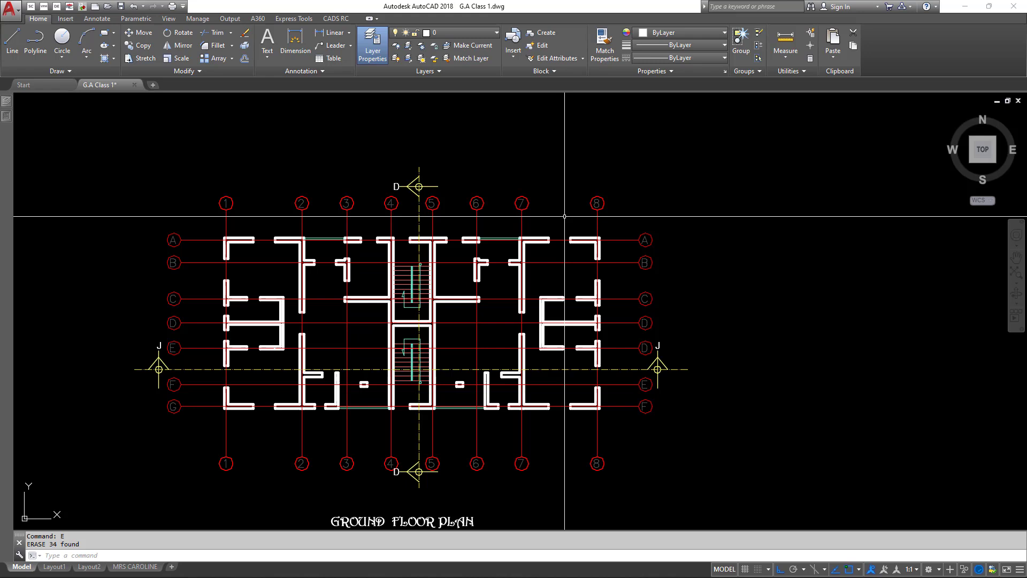
scroll(155, 370, "up", 5)
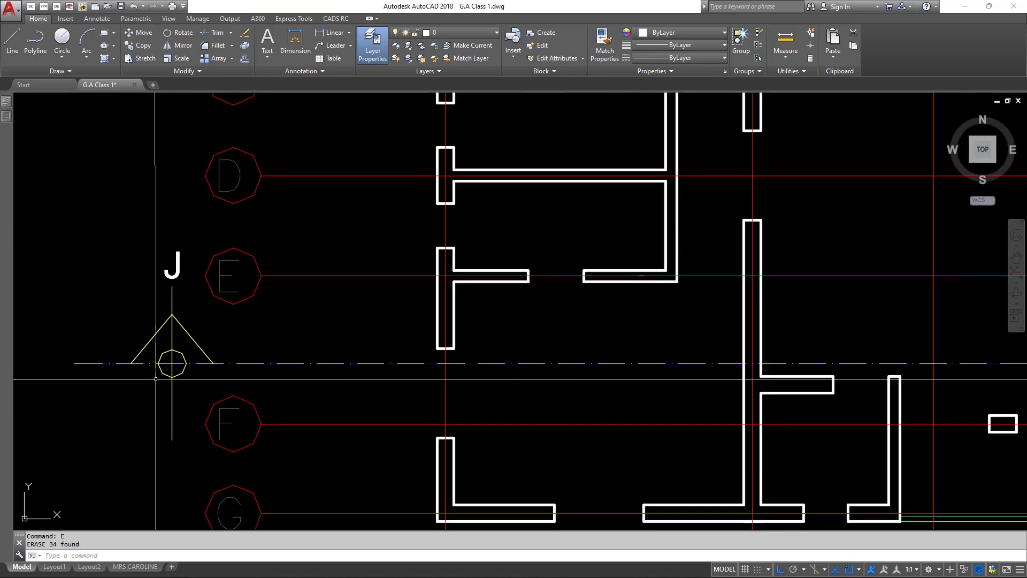
left_click(195, 401)
left_click(117, 264)
scroll(117, 264, "down", 5)
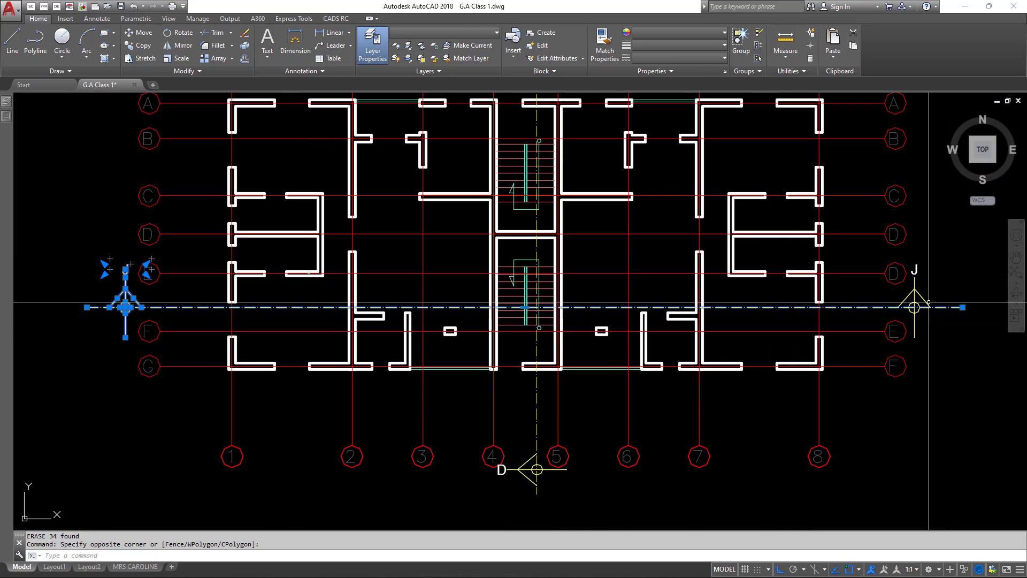
scroll(868, 395, "up", 5)
left_click(934, 465)
left_click(873, 274)
key("Delete")
Erase section line D together with its markers at both ends from the copied ground floor plan.
scroll(873, 274, "down", 5)
scroll(600, 436, "up", 5)
left_click(612, 478)
left_click(527, 428)
scroll(526, 428, "up", 4)
scroll(532, 179, "down", 7)
scroll(500, 282, "up", 5)
key("Delete")
scroll(461, 206, "down", 5)
scroll(665, 347, "up", 5)
left_click(607, 332)
key("Delete")
scroll(619, 226, "up", 3)
scroll(619, 225, "down", 2)
key("Delete")
scroll(608, 205, "down", 5)
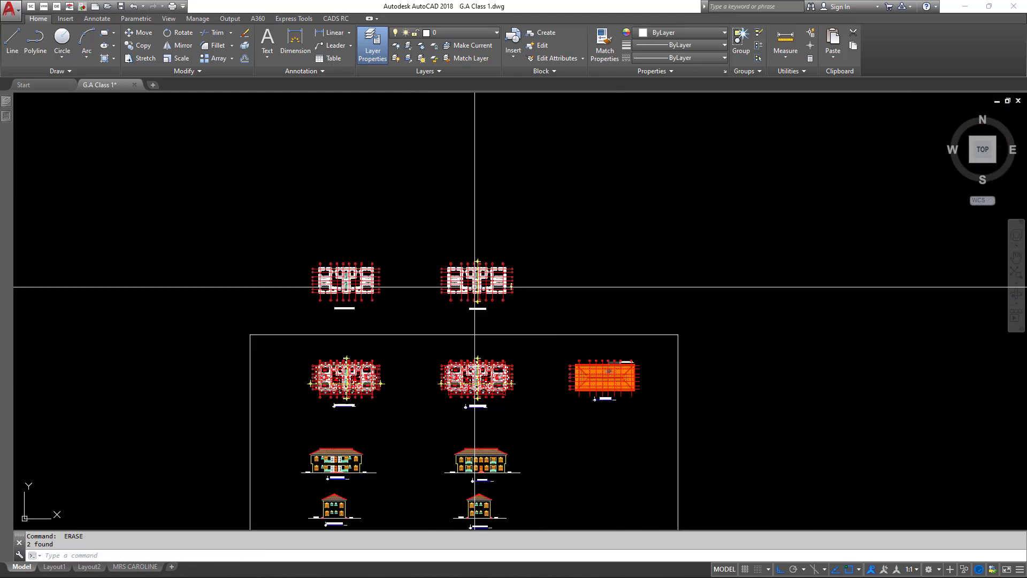
Examine the copied floor plans and the walls, stairs and grid lines kept in the ground floor copy.
scroll(436, 278, "up", 5)
left_click(435, 283)
scroll(514, 230, "up", 3)
key("Escape")
scroll(590, 229, "down", 5)
middle_click_drag(591, 229, 512, 270)
scroll(513, 270, "down", 5)
scroll(299, 275, "up", 5)
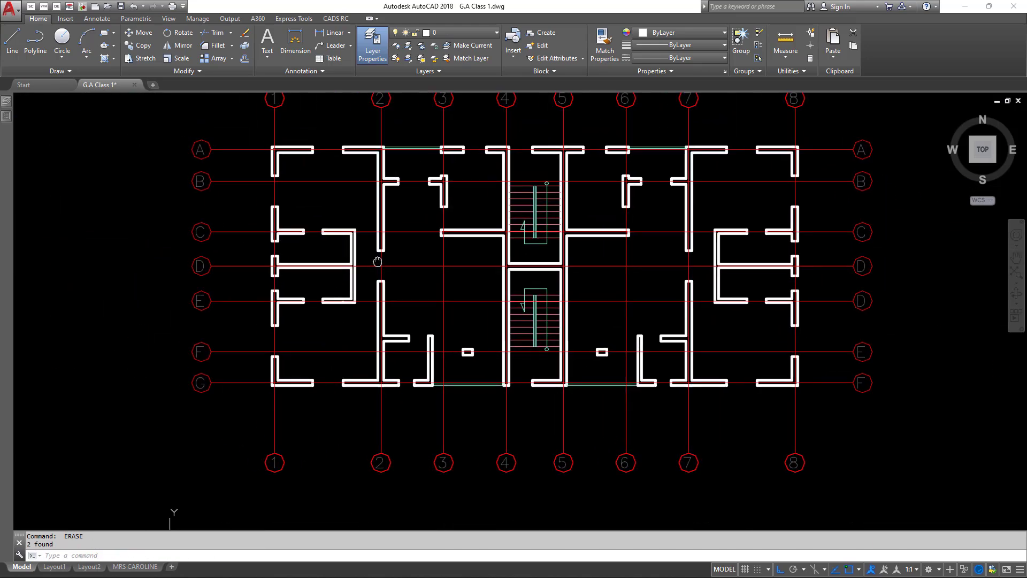
scroll(364, 272, "up", 1)
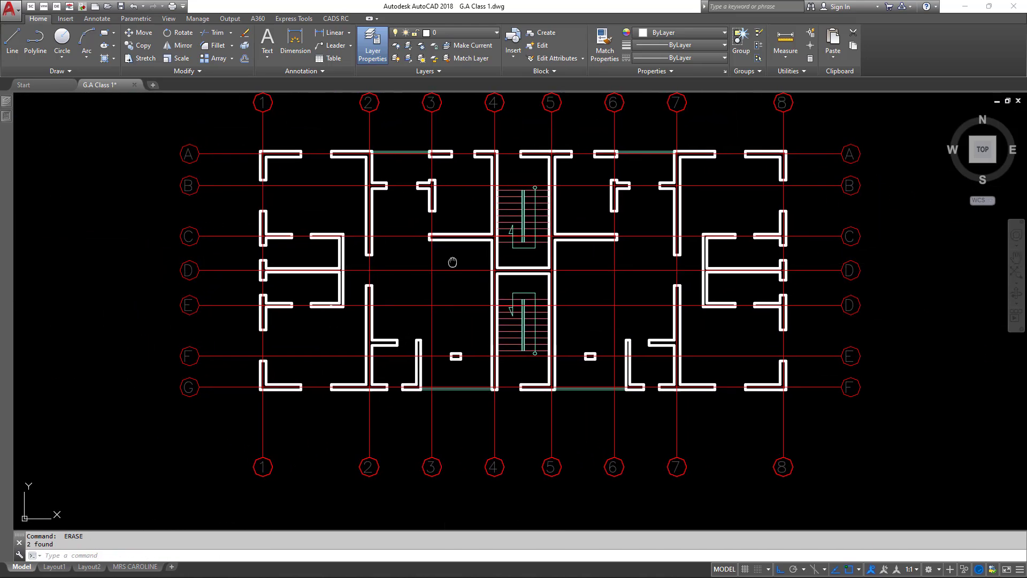
scroll(482, 270, "up", 1)
scroll(448, 275, "down", 1)
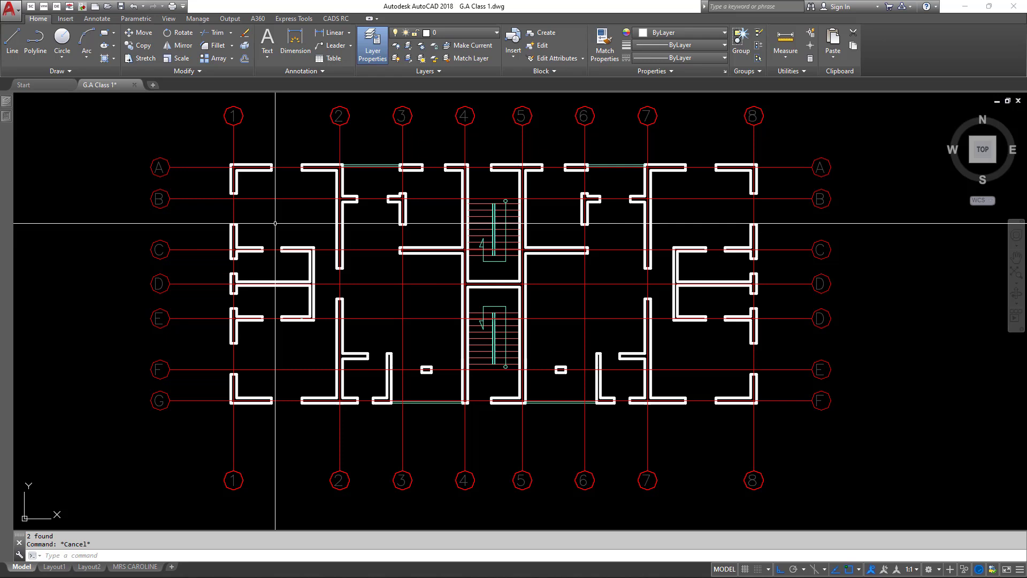
scroll(275, 223, "up", 6)
scroll(295, 193, "down", 2)
type("C")
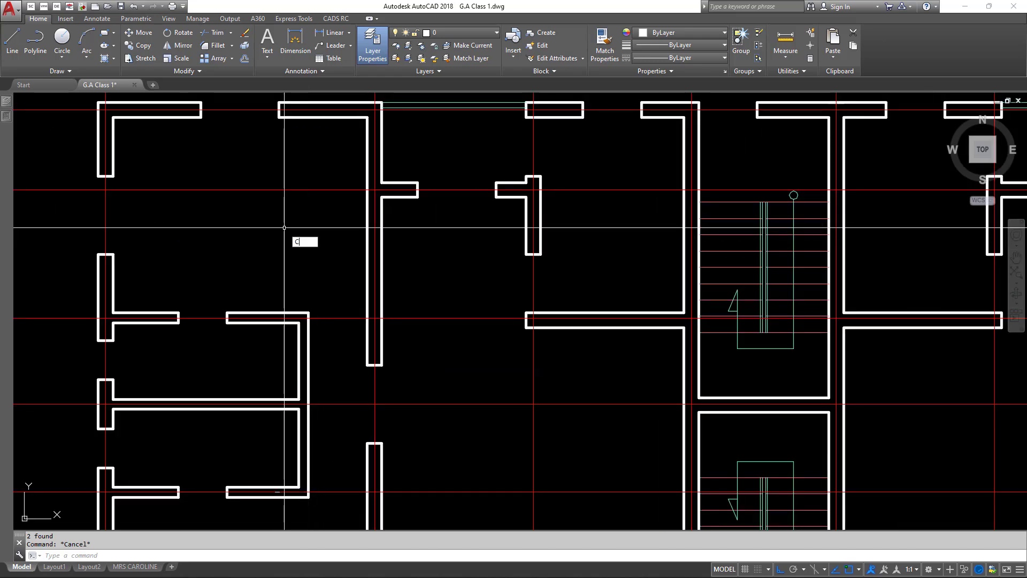
key("Return")
left_click(223, 206)
left_click(230, 178)
left_click(232, 179)
type("E")
key("Return")
scroll(171, 148, "up", 2)
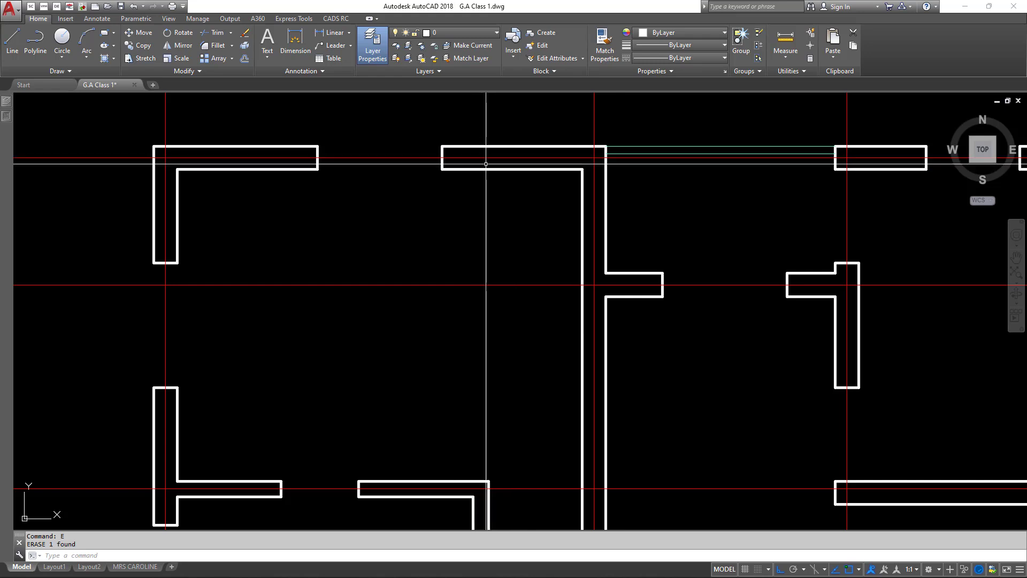
scroll(485, 164, "down", 2)
middle_click_drag(449, 163, 434, 164)
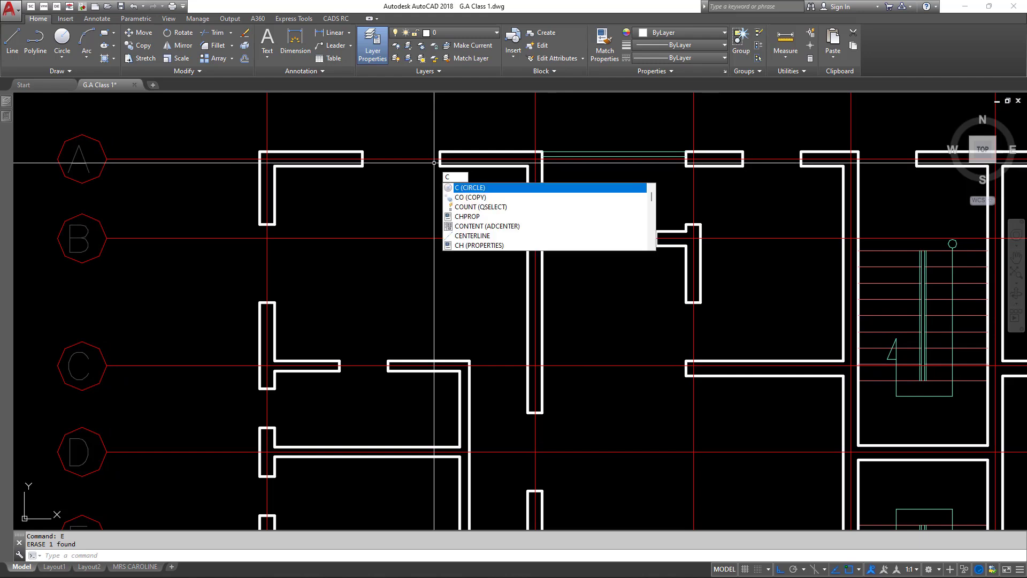
key("Return")
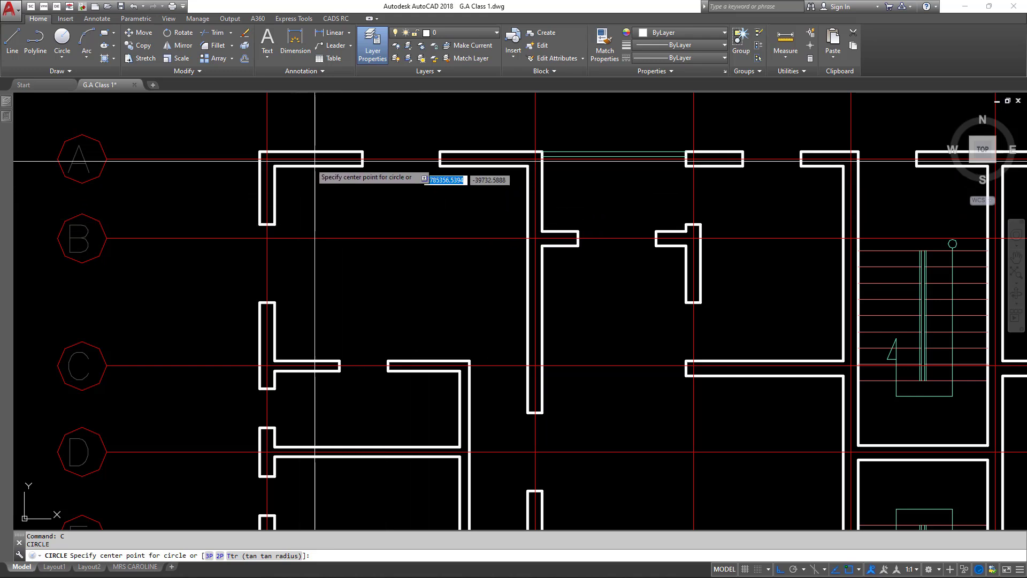
key("Escape")
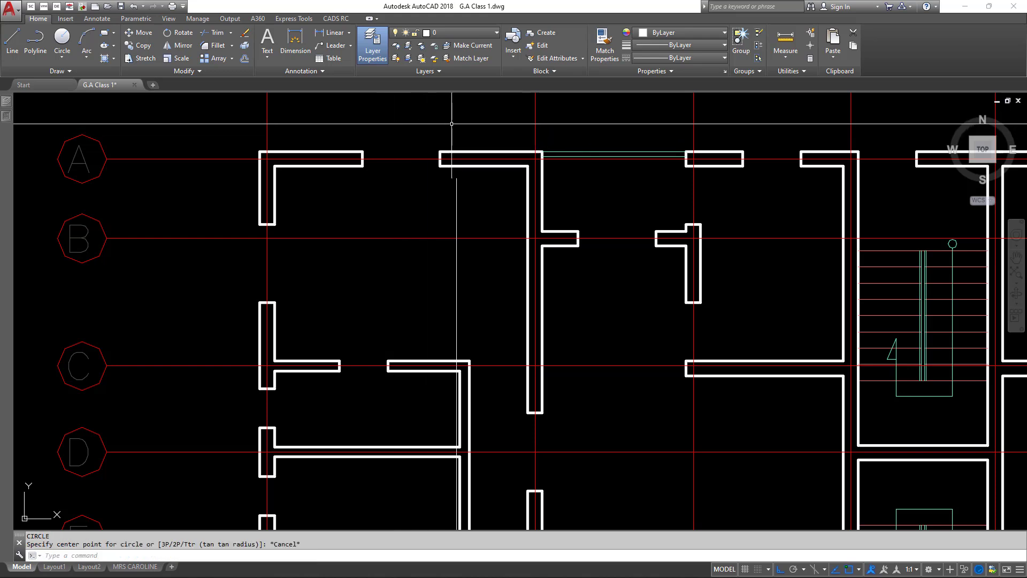
Set the current object colour to Blue and draw a circle of about 339 radius centred on grid intersection A-1.
left_click(724, 32)
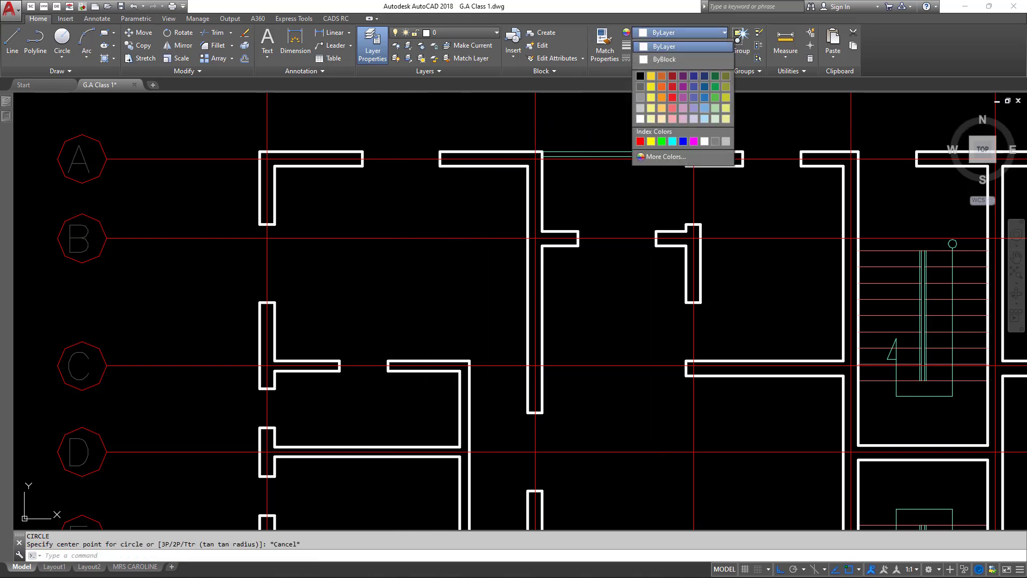
left_click(683, 141)
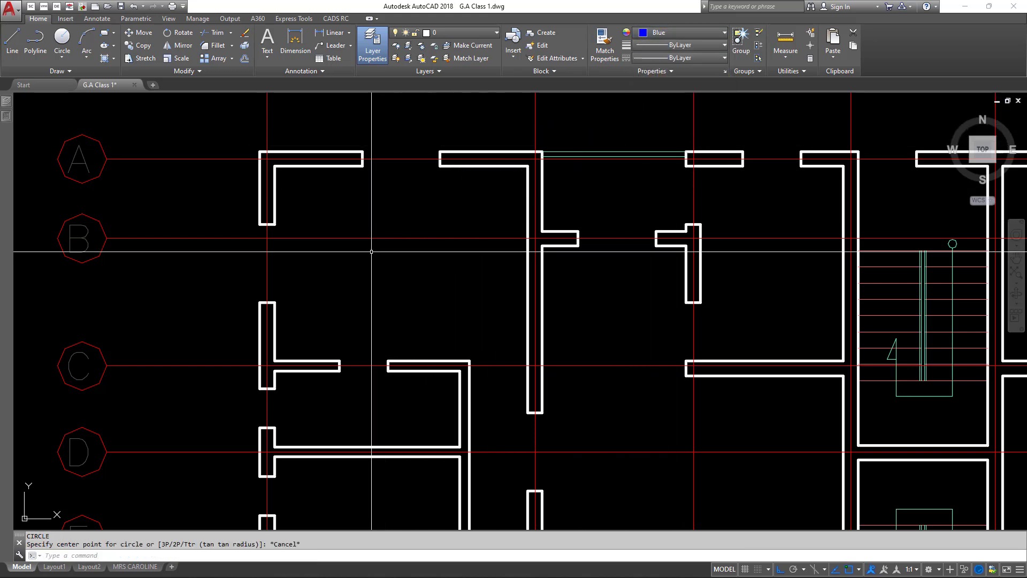
type("c")
key("Return")
scroll(278, 184, "up", 5)
middle_click_drag(267, 161, 262, 220)
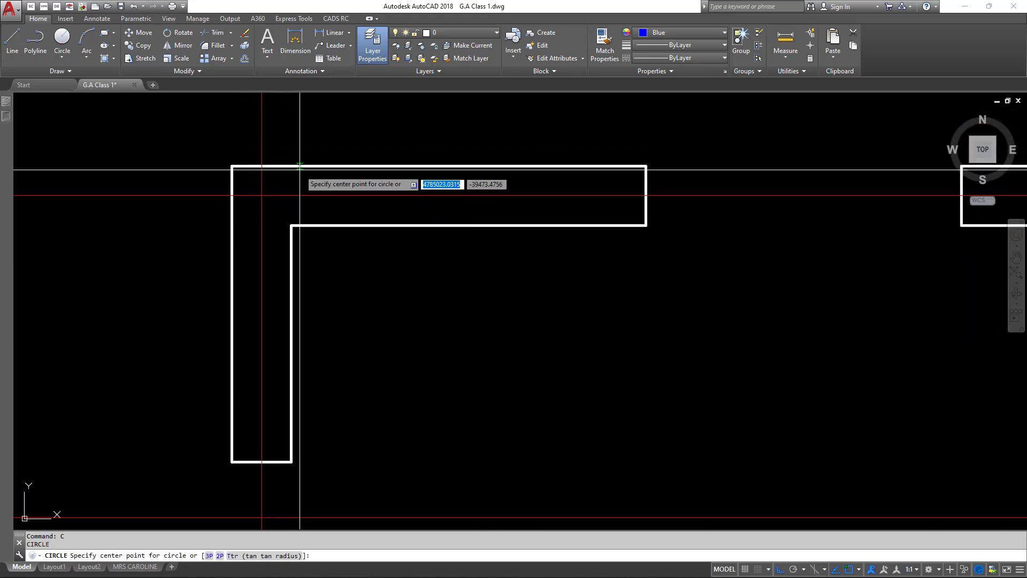
left_click(261, 196)
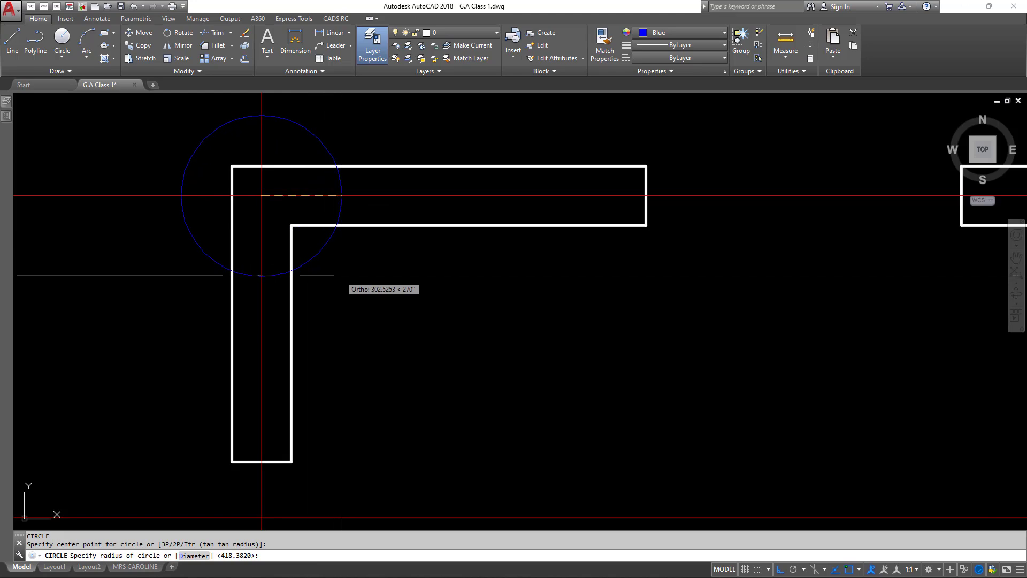
scroll(350, 284, "down", 6)
scroll(349, 218, "down", 3)
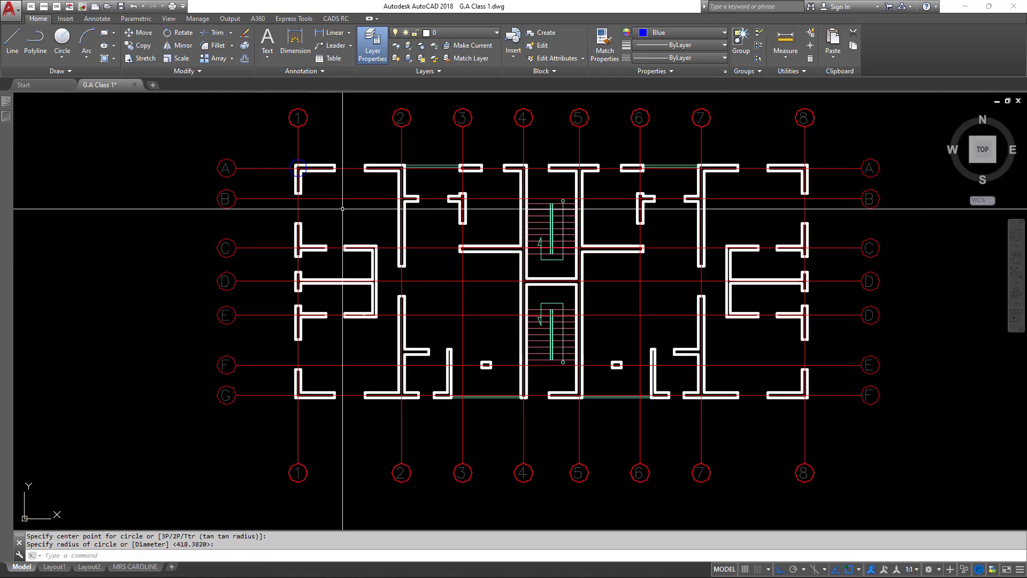
Draw another circle with the same radius of about 339 centred on grid intersection G-1.
scroll(293, 405, "up", 5)
key("Return")
key("Return")
scroll(308, 327, "up", 3)
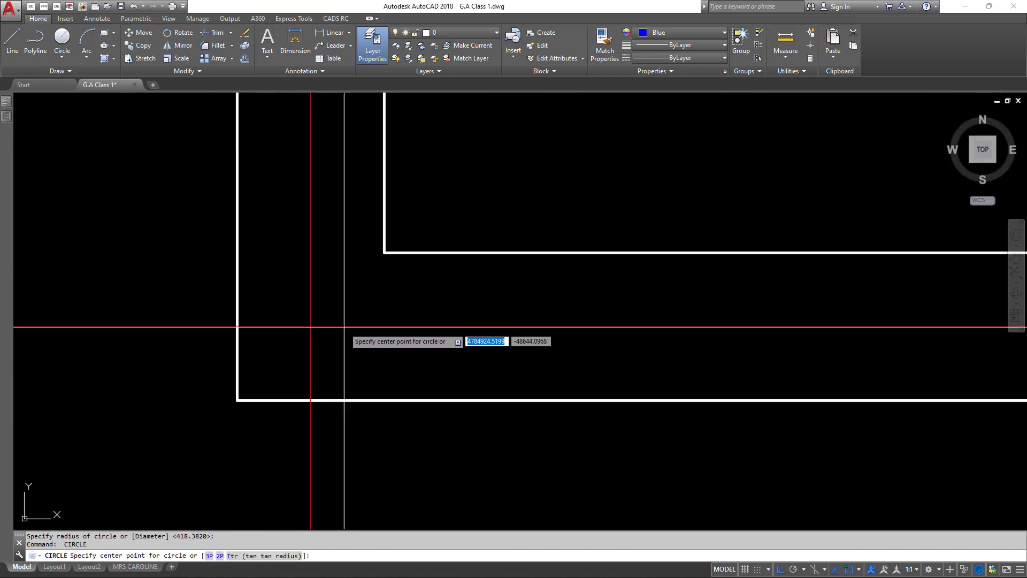
left_click(309, 327)
scroll(388, 324, "down", 8)
left_click(394, 326)
scroll(393, 326, "down", 6)
scroll(513, 353, "up", 3)
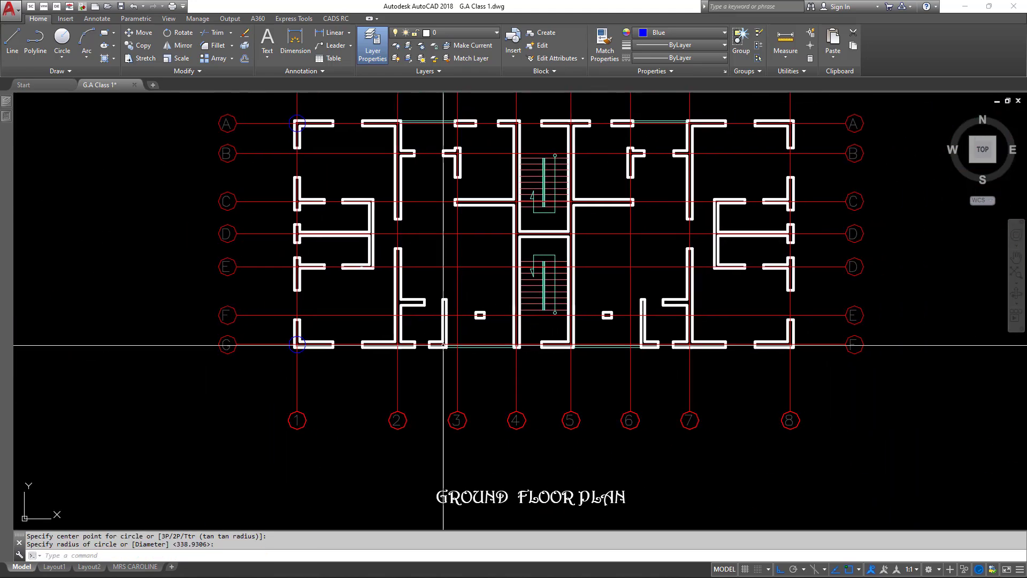
Mark grid intersections G-4 and A-4 with blue circles of about 339 radius.
scroll(488, 366, "up", 6)
scroll(487, 344, "down", 6)
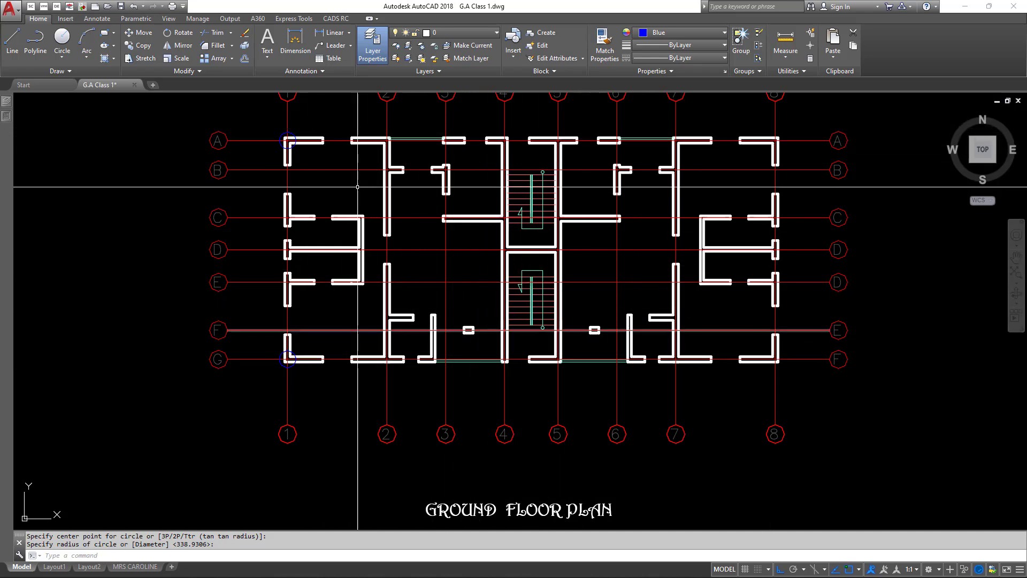
scroll(510, 373, "up", 5)
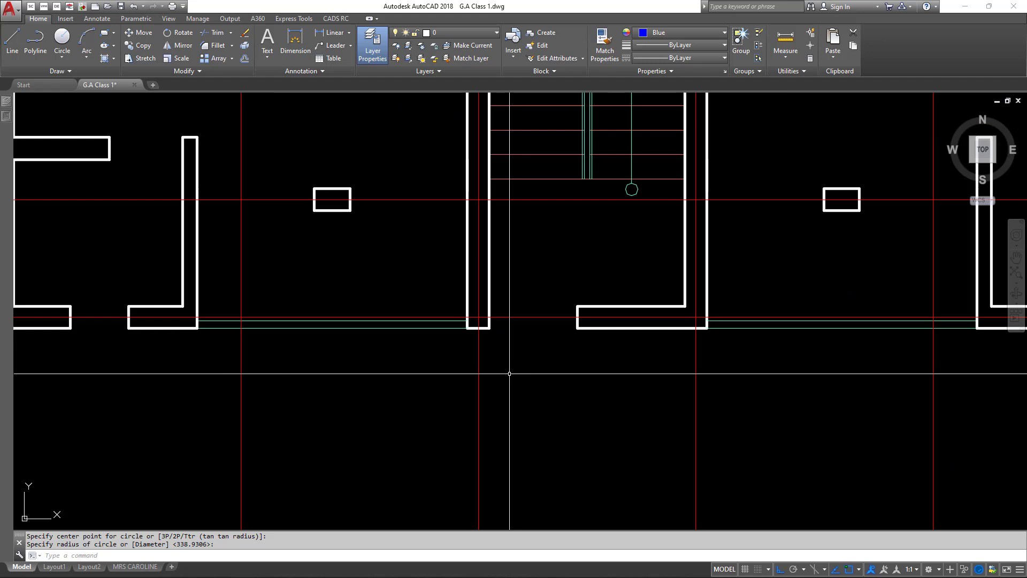
type("c")
key("Return")
scroll(468, 321, "up", 2)
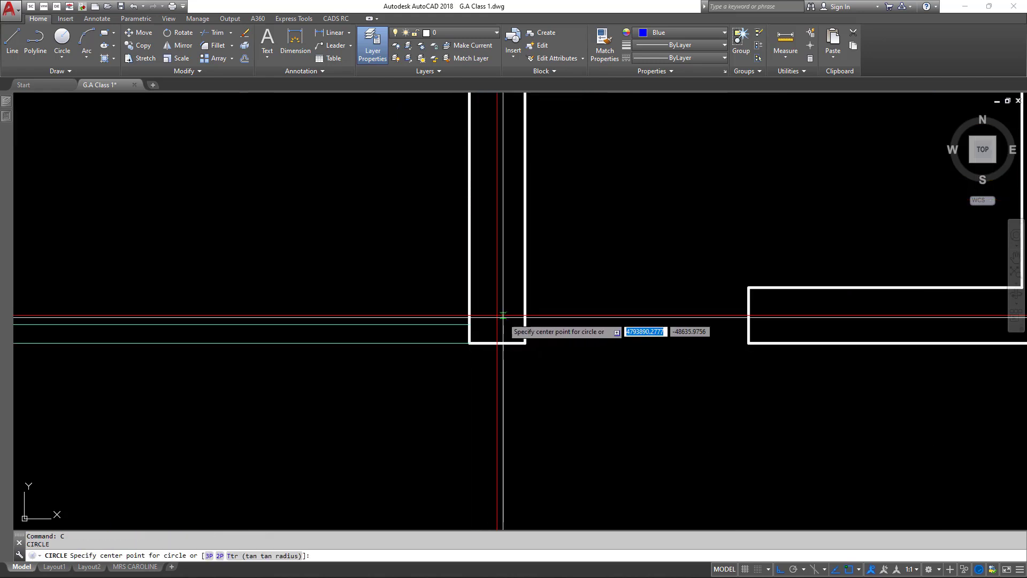
left_click(498, 316)
key("Escape")
key("Return")
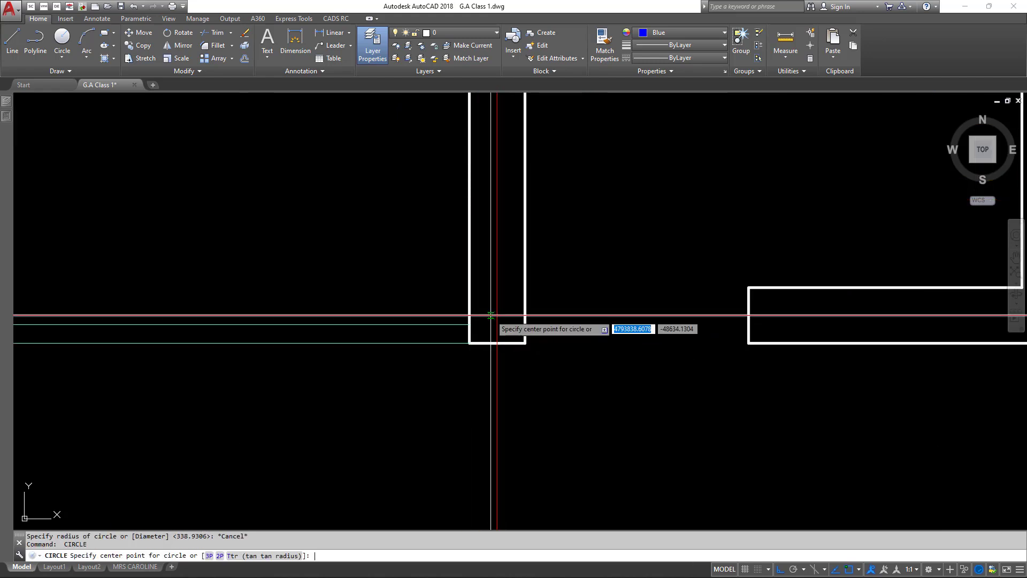
key("Escape")
scroll(511, 356, "down", 7)
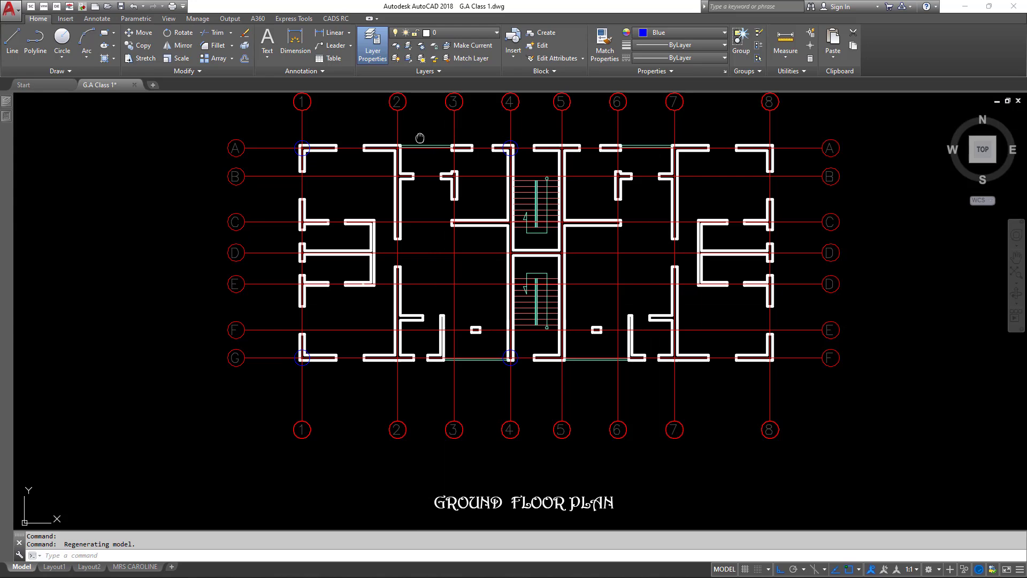
Erase the opening end lines, loose wall pieces and window lines along grid A between grids 1 and 4.
scroll(407, 191, "up", 5)
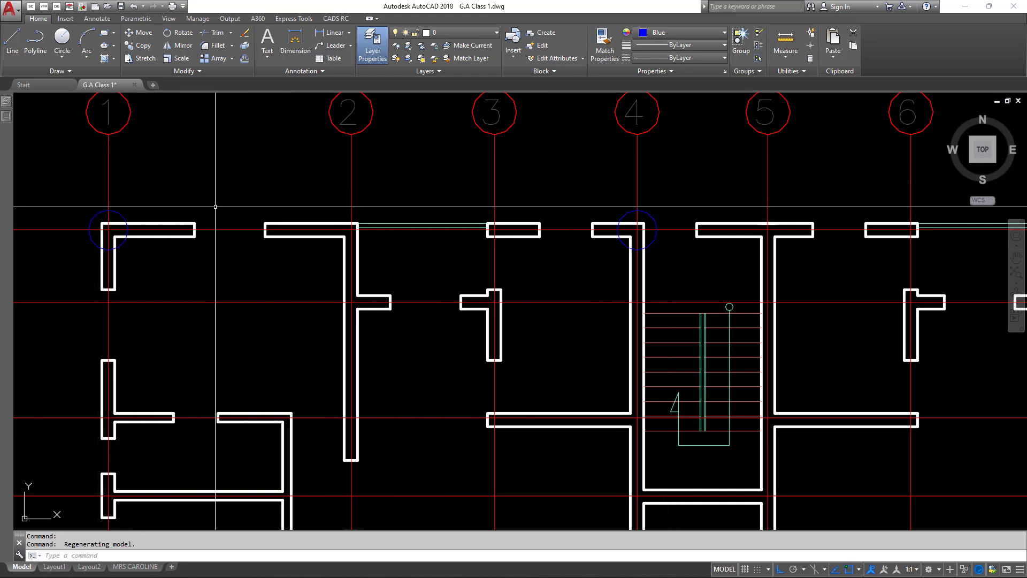
left_click(166, 190)
left_click(300, 249)
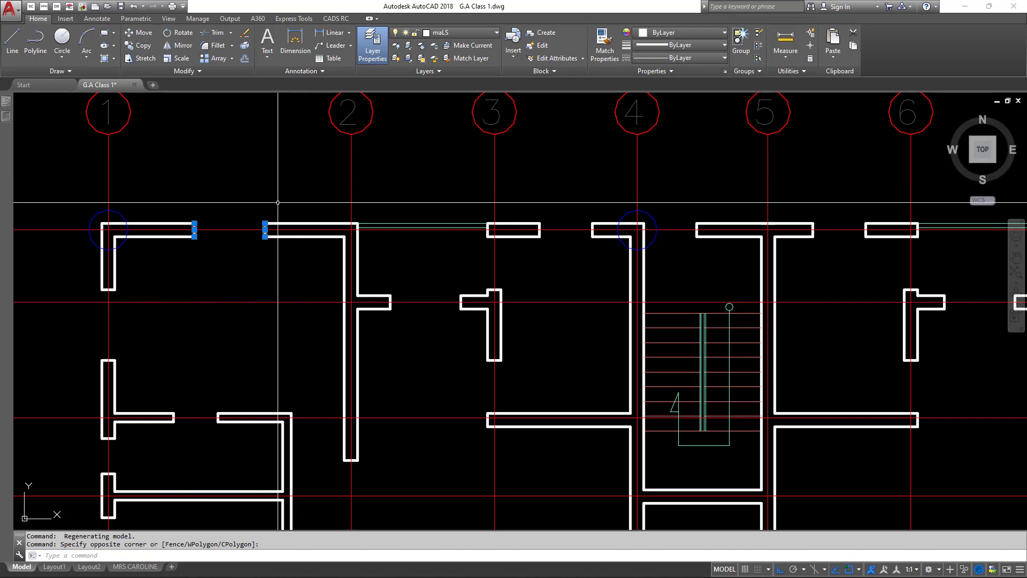
left_click(226, 193)
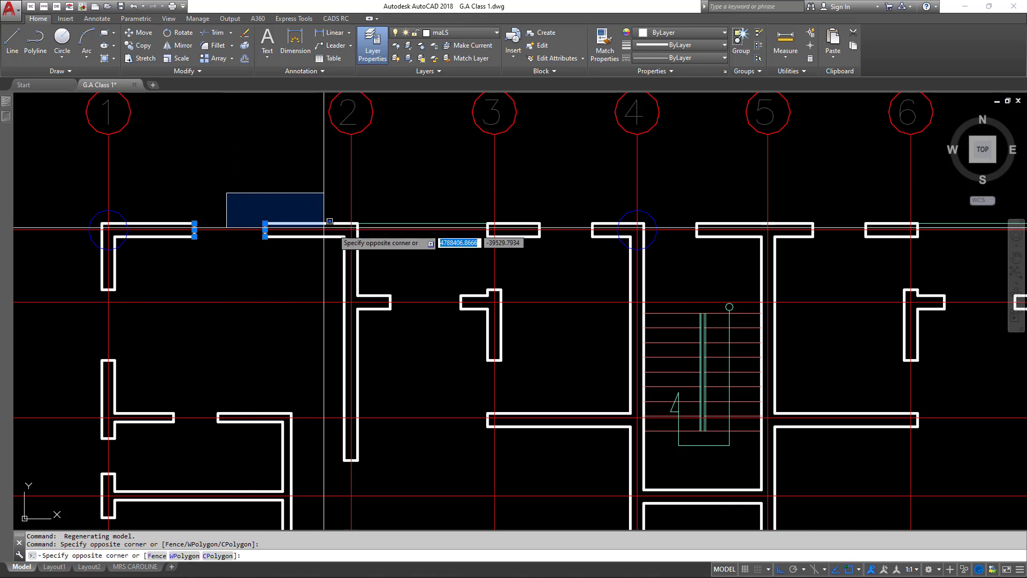
left_click(597, 249)
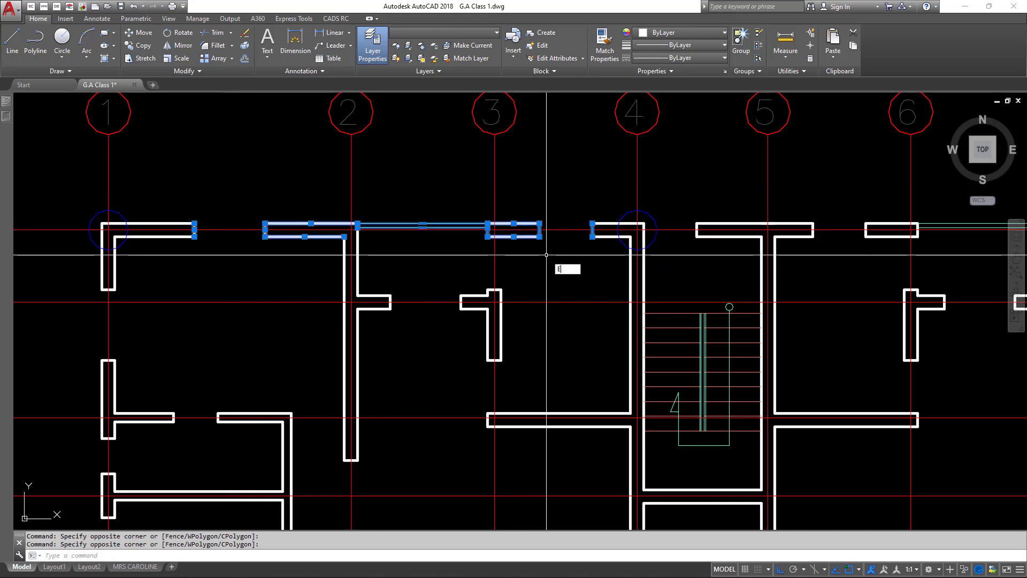
type("E")
key("Return")
Join the outer and inner wall face lines along grid A into continuous lines from grid 1 to grid 4.
left_click(600, 226)
left_click(589, 215)
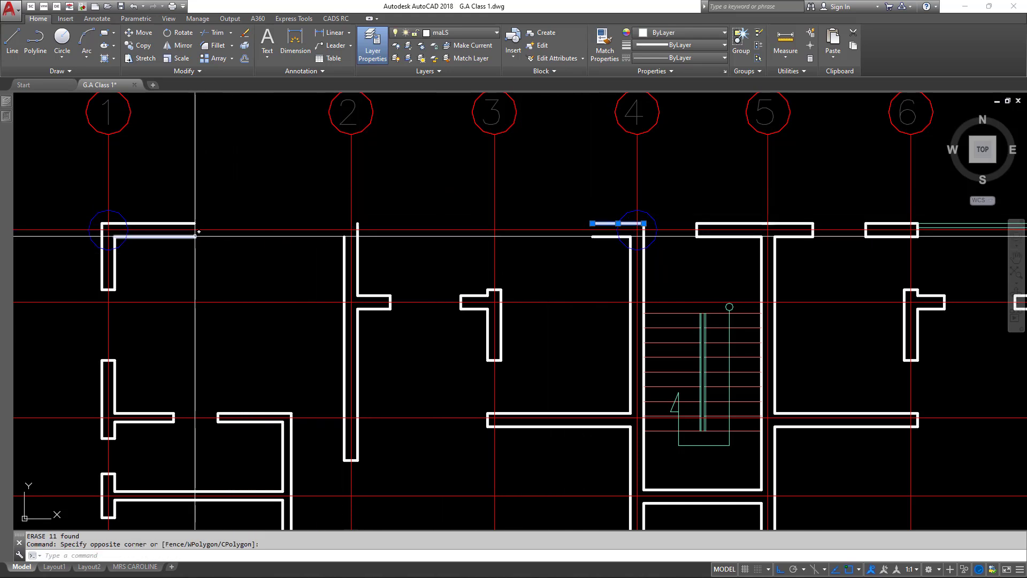
left_click(191, 223)
type("J")
key("Return")
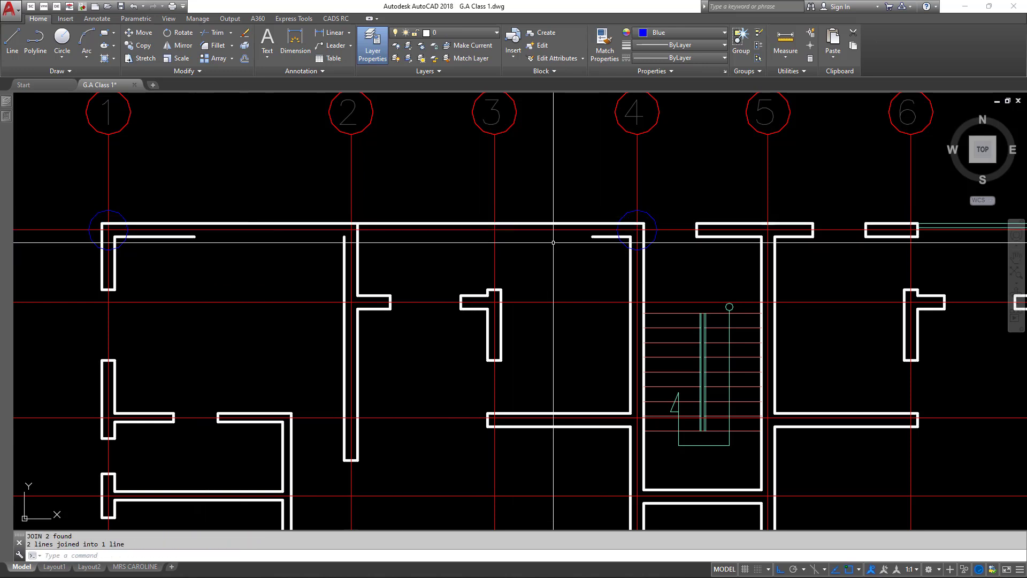
left_click(597, 237)
left_click(193, 235)
type("J")
key("Return")
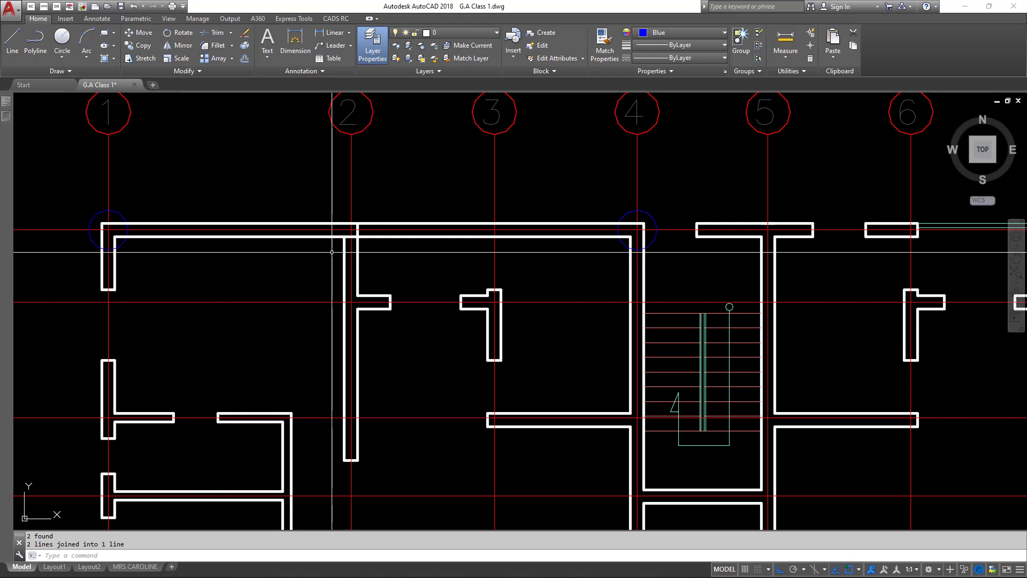
Trim away the grid 2 wall line lying between the two faces of the grid A wall.
key("Return")
scroll(368, 232, "up", 5)
left_click(367, 233)
left_click(346, 258)
key("Return")
left_click(332, 230)
left_click(336, 222)
key("Return")
scroll(335, 222, "down", 5)
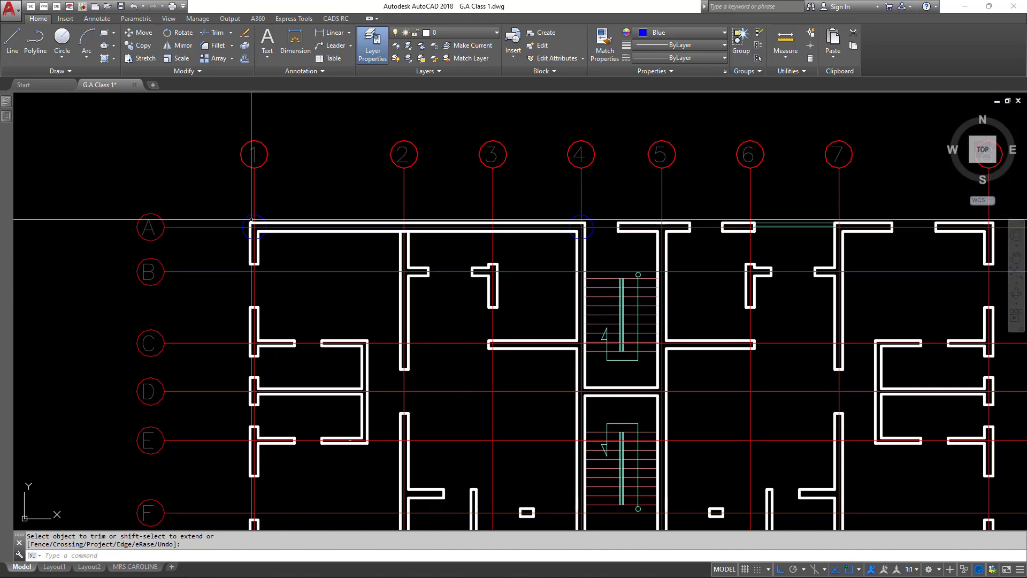
type("l")
key("Return")
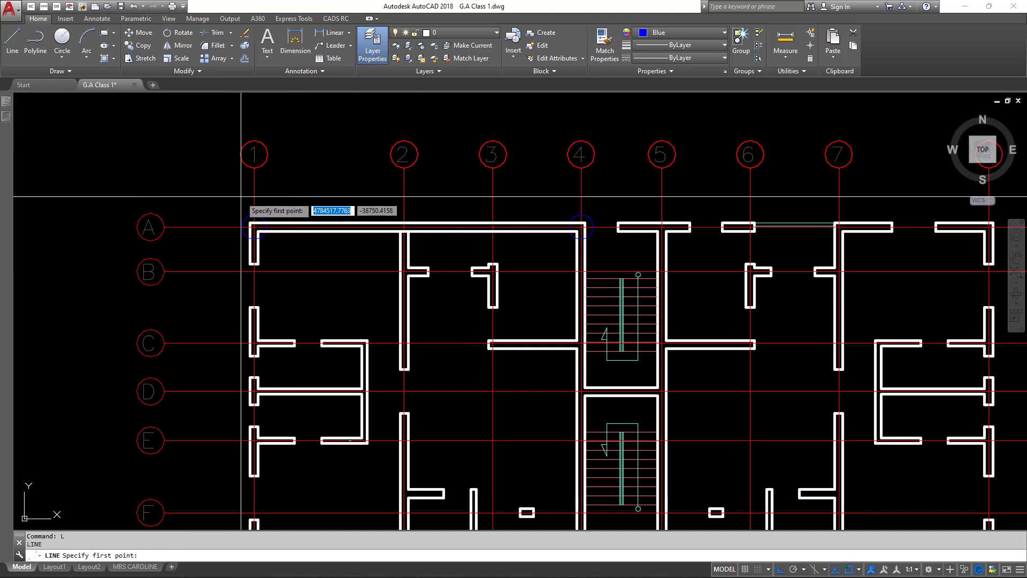
left_click(252, 196)
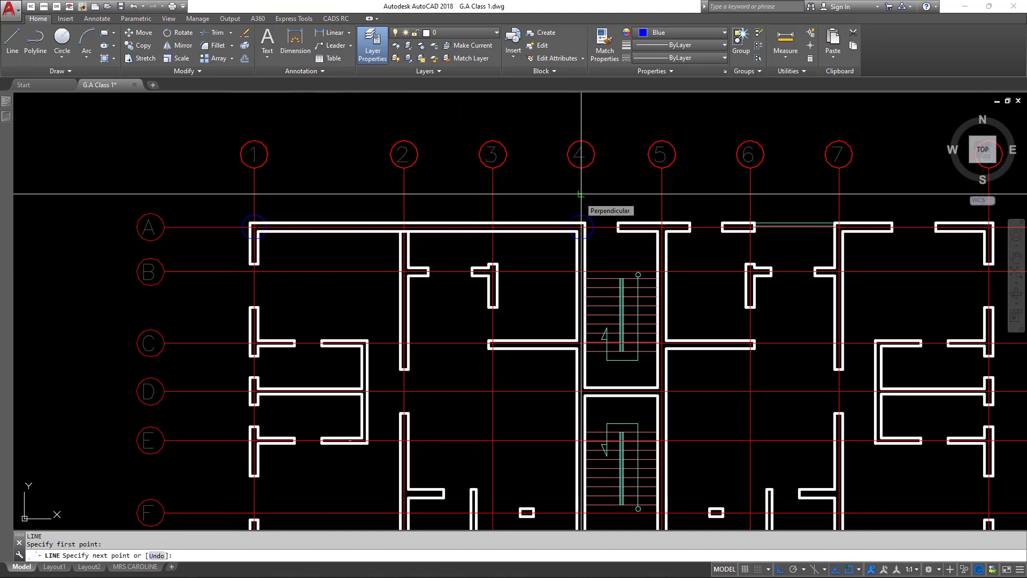
key("Escape")
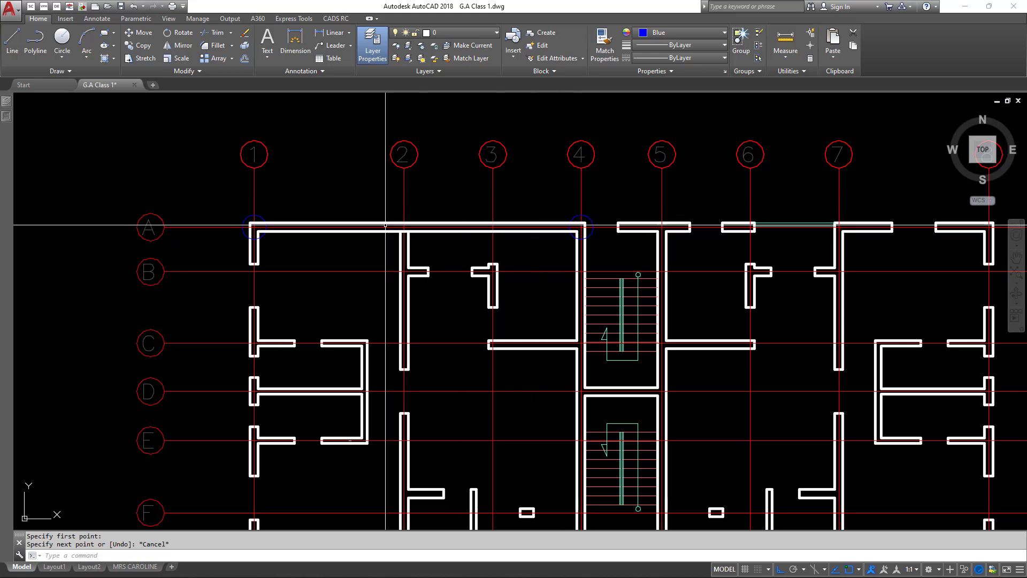
Draw a blue circle with the same radius of about 339 centred on grid intersection A-2.
scroll(385, 225, "up", 4)
scroll(368, 199, "down", 2)
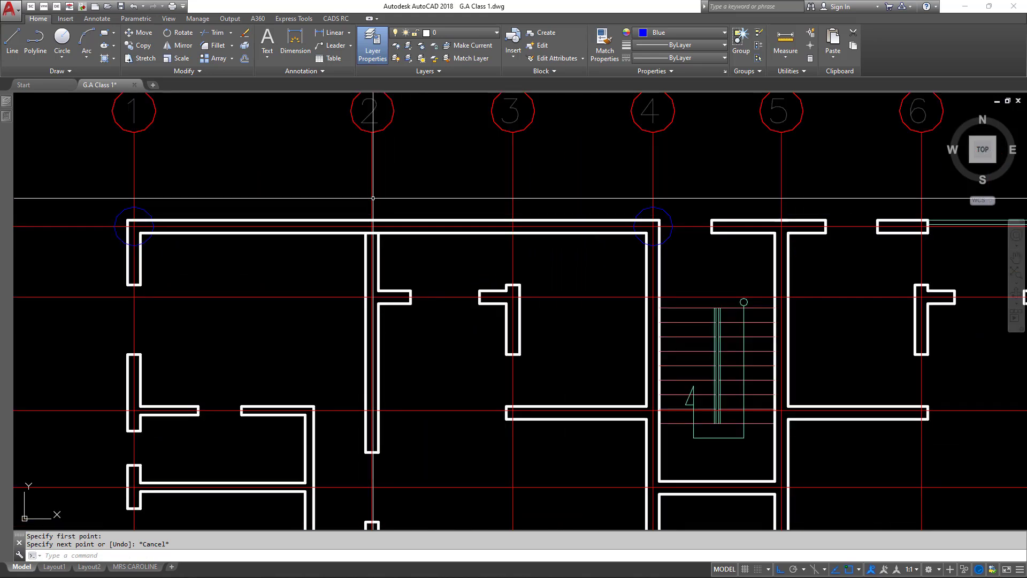
type("c")
key("Return")
scroll(390, 227, "up", 2)
left_click(377, 231)
scroll(550, 243, "down", 3)
key("Return")
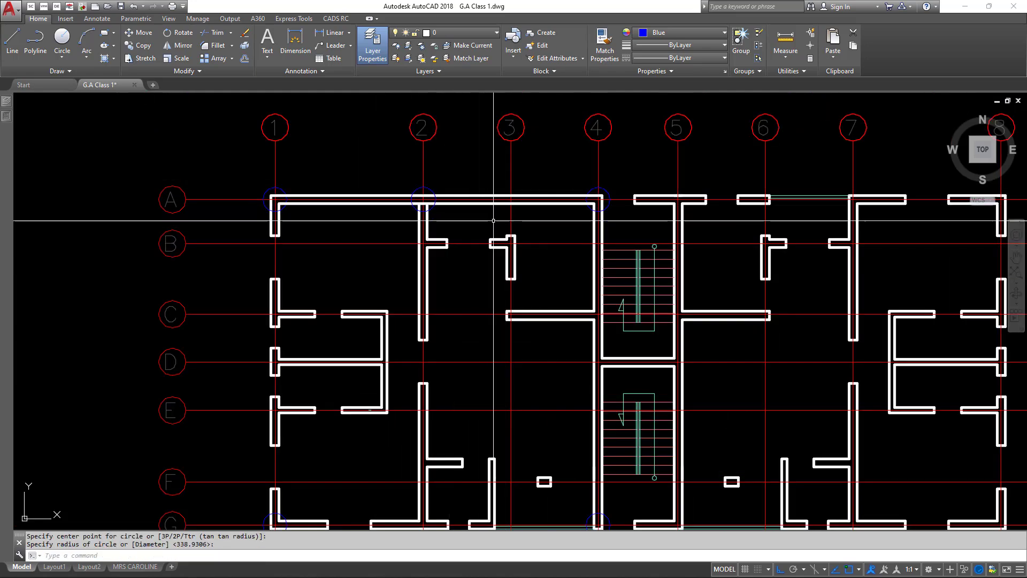
scroll(476, 213, "up", 2)
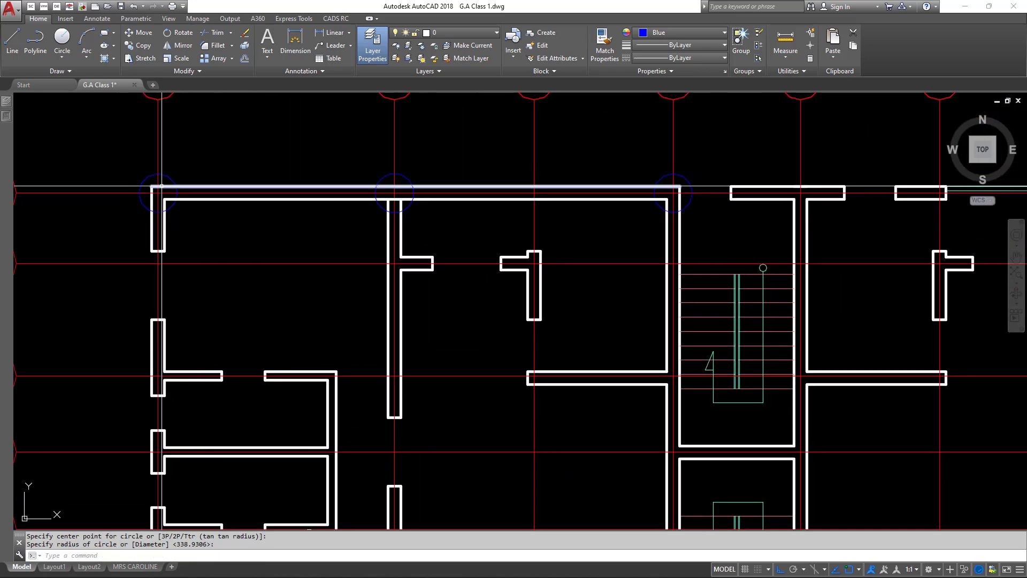
scroll(305, 217, "down", 2)
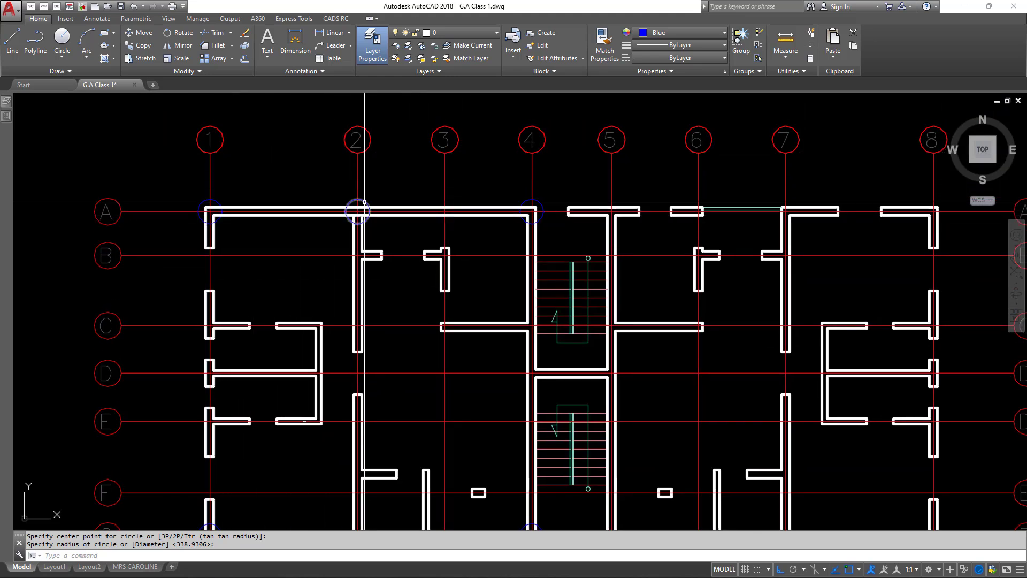
middle_click_drag(463, 281, 457, 236)
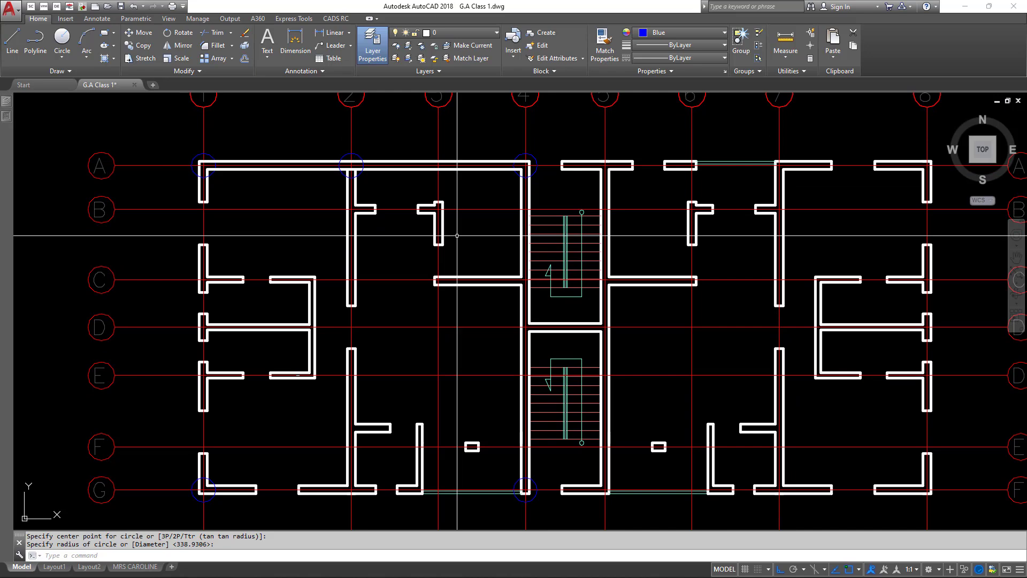
Erase the opening end lines, loose wall pieces and window lines along grid G between grids 1 and 4.
middle_click_drag(433, 168, 452, 192)
scroll(454, 184, "down", 2)
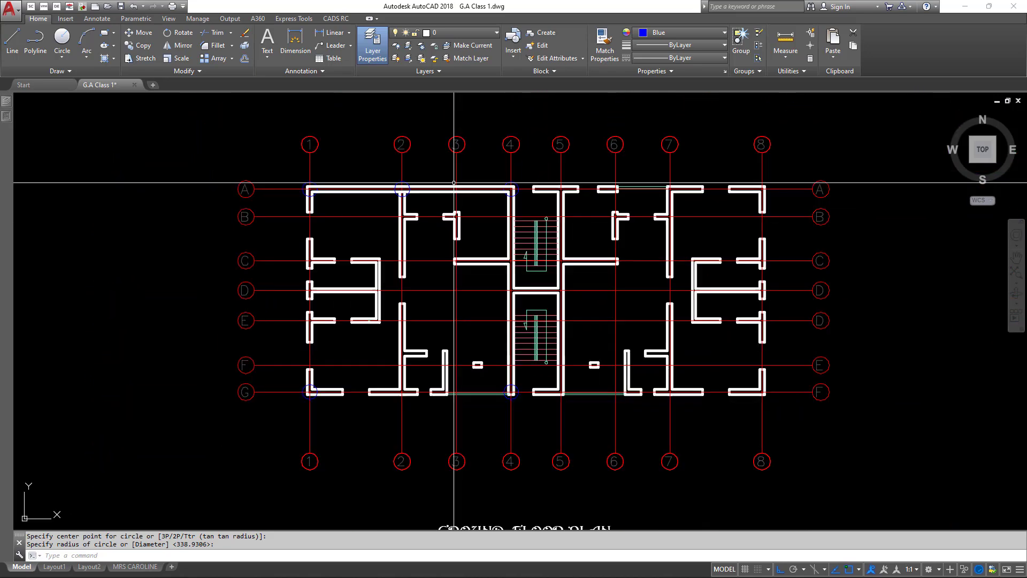
scroll(402, 379, "up", 4)
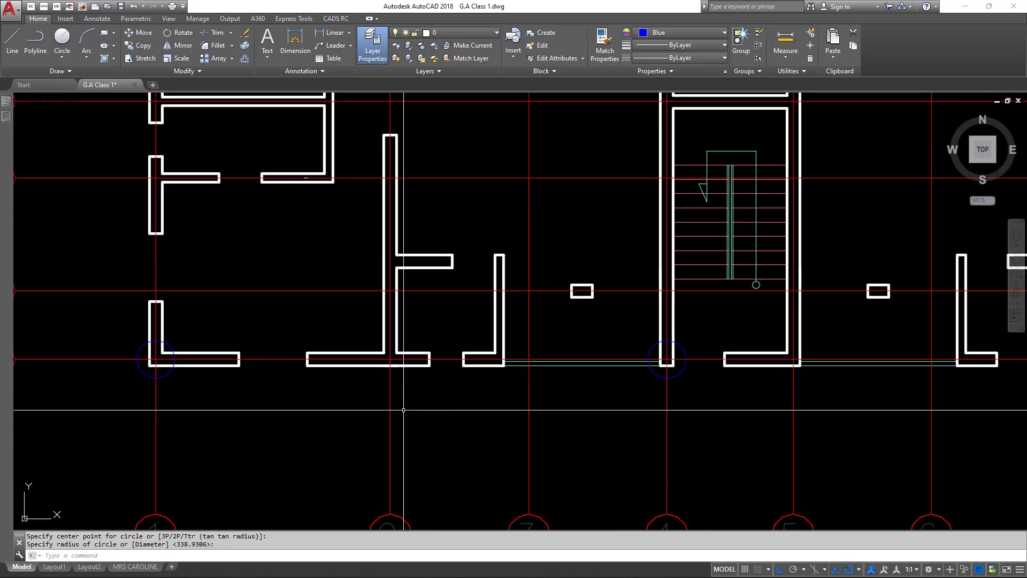
left_click(216, 330)
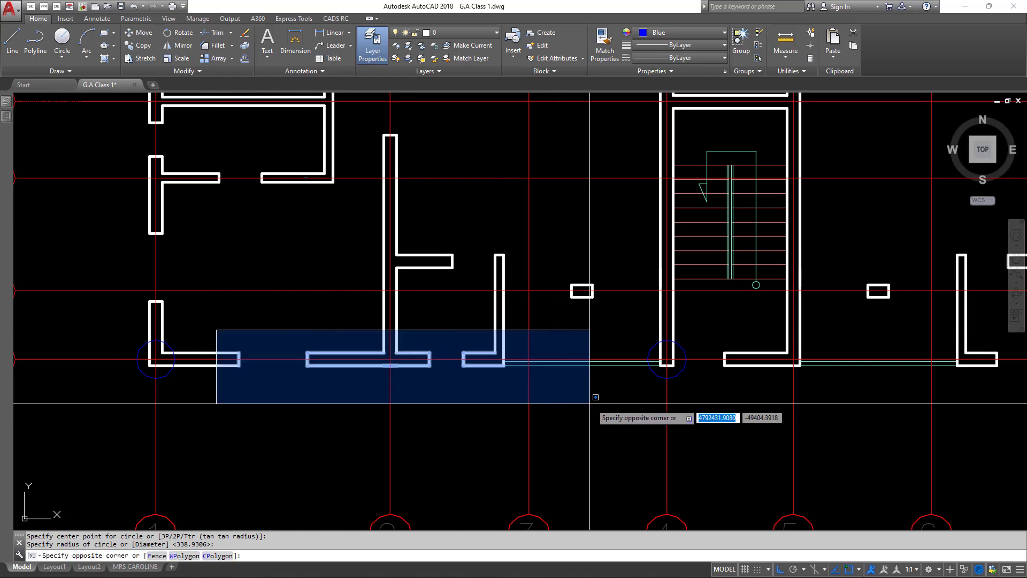
left_click(671, 401)
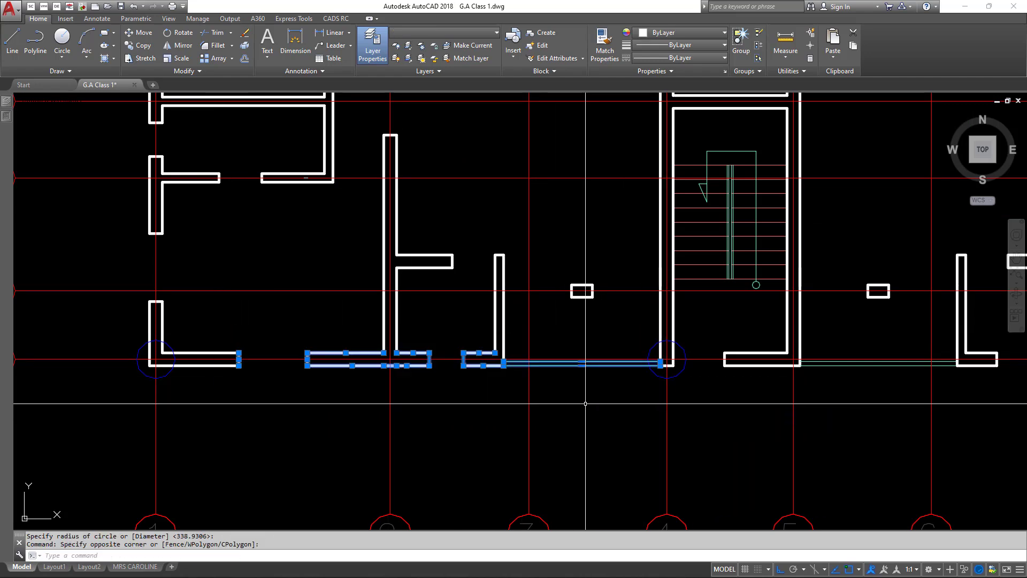
type("E")
key("Return")
Extend the two wall face lines along grid G from the grid 1 corner to the grid 4 wall.
left_click(660, 316)
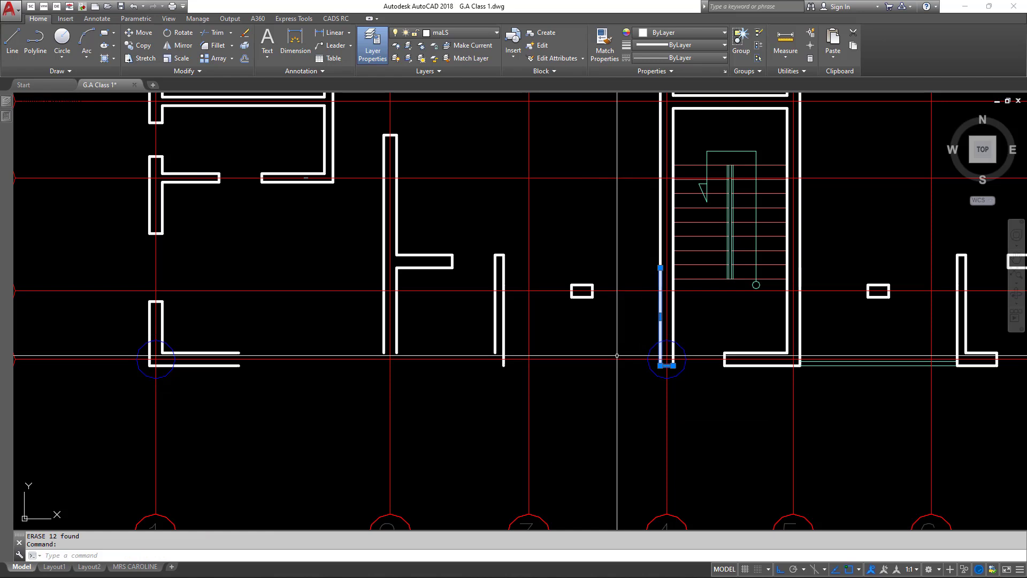
type("EX")
key("Return")
left_click(235, 342)
left_click(230, 374)
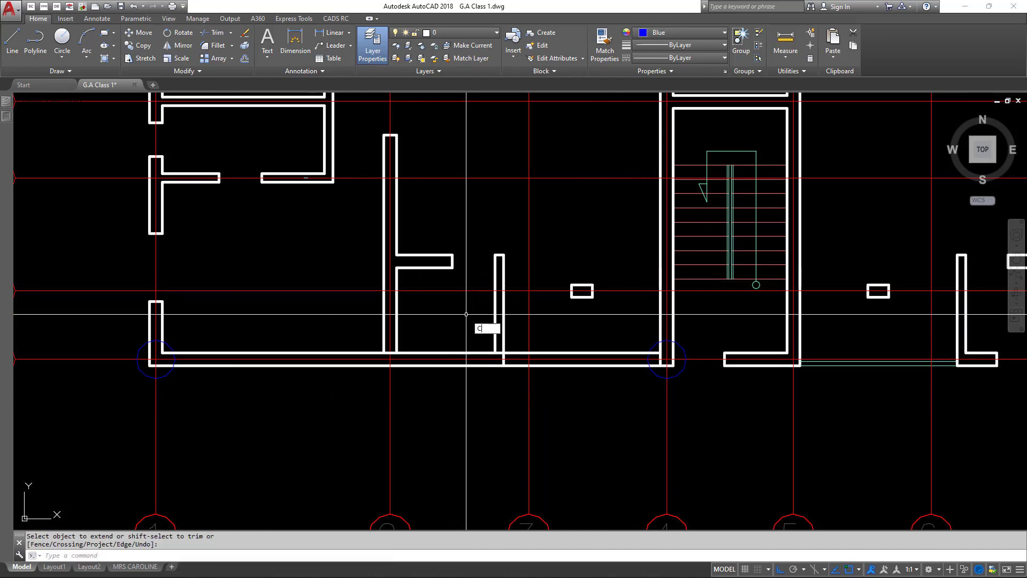
Draw a blue circle with the same radius of about 339 centred on grid intersection G-2.
type("C")
key("Return")
scroll(466, 314, "up", 4)
left_click(390, 359)
key("Return")
scroll(452, 369, "down", 5)
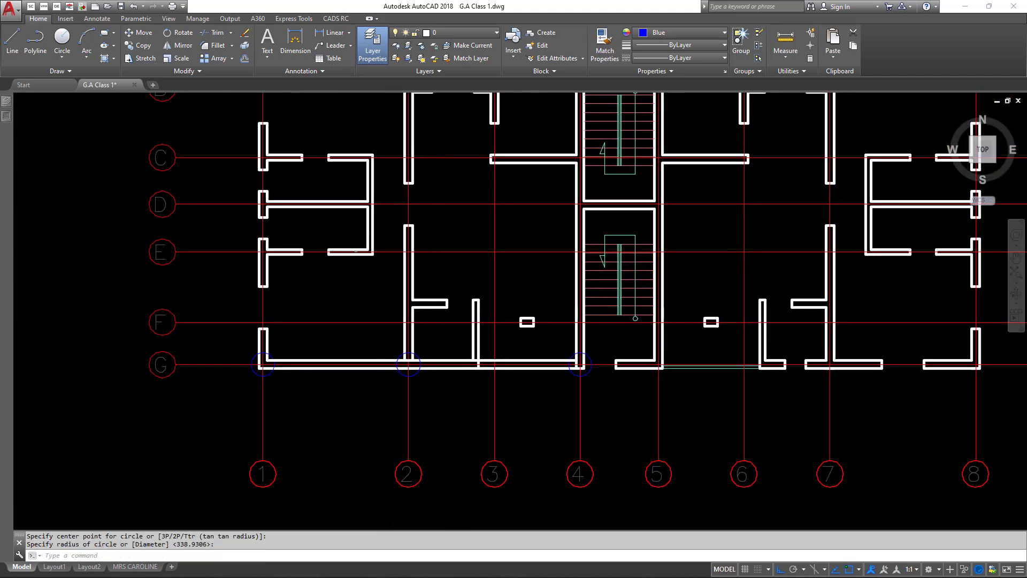
Draw a blue circle with the same radius of about 339 centred on grid intersection D-4.
scroll(341, 427, "down", 2)
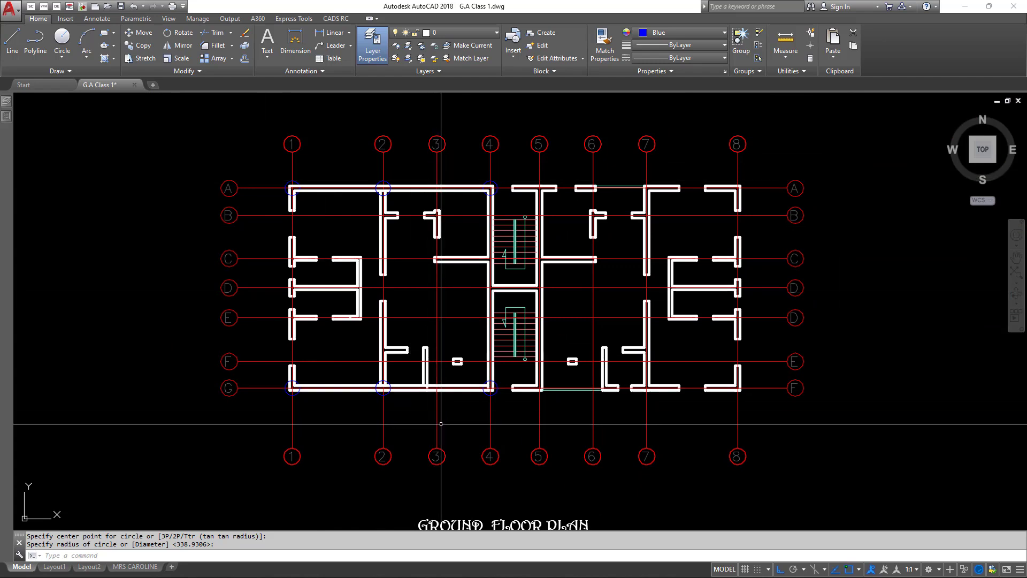
scroll(445, 298, "up", 2)
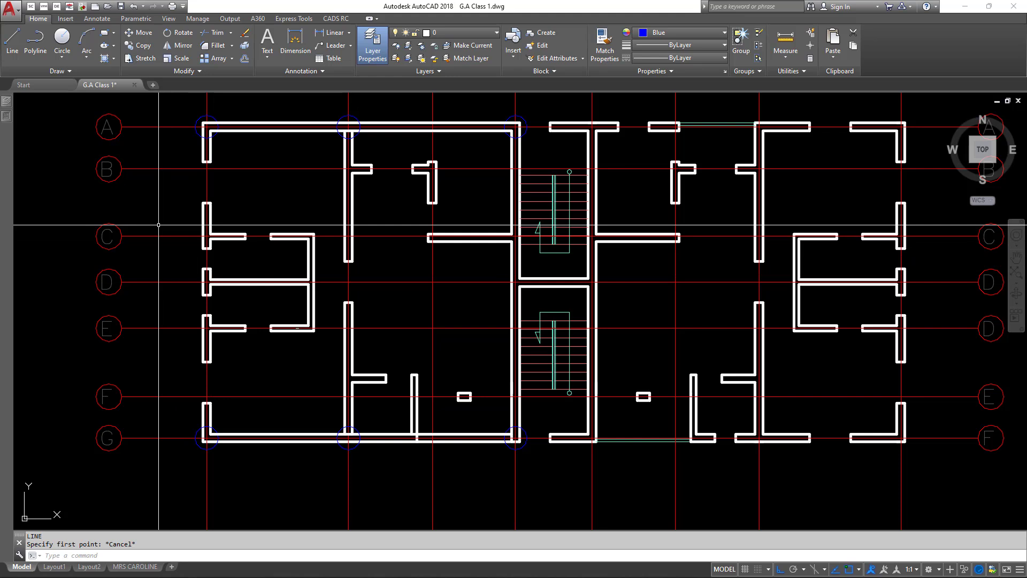
scroll(75, 313, "down", 1)
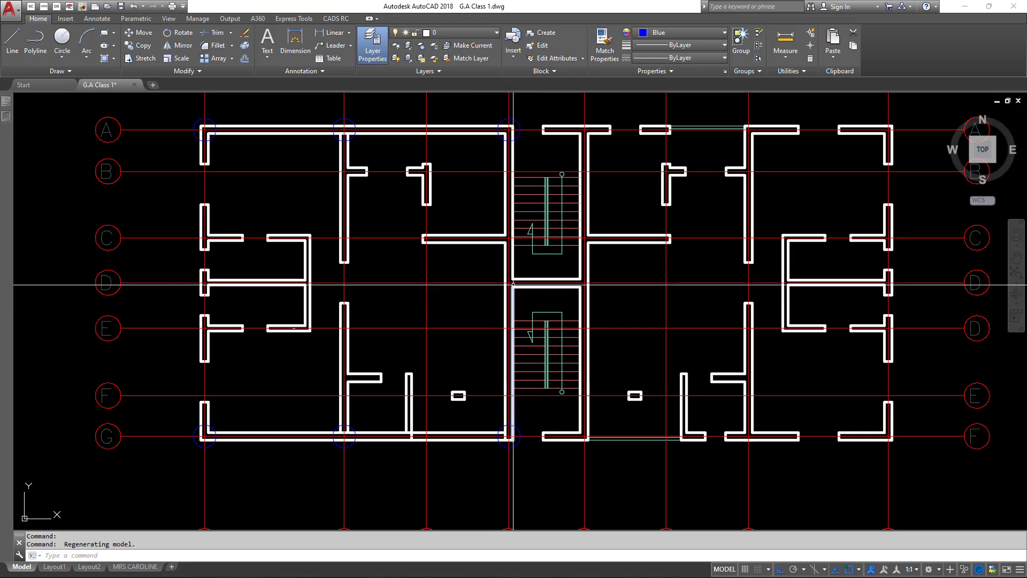
scroll(512, 288, "up", 2)
type("C")
key("Return")
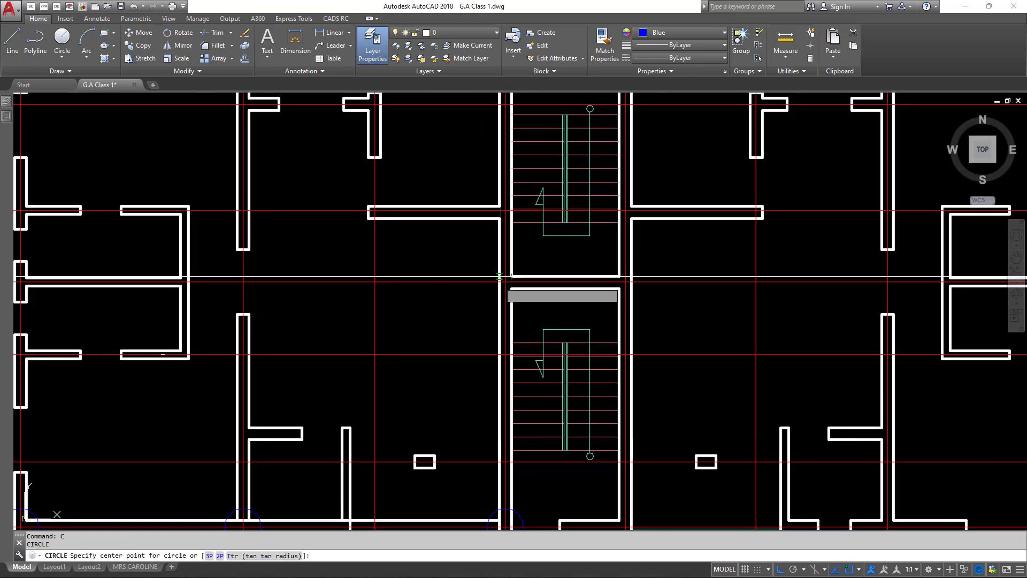
scroll(513, 283, "up", 3)
left_click(506, 276)
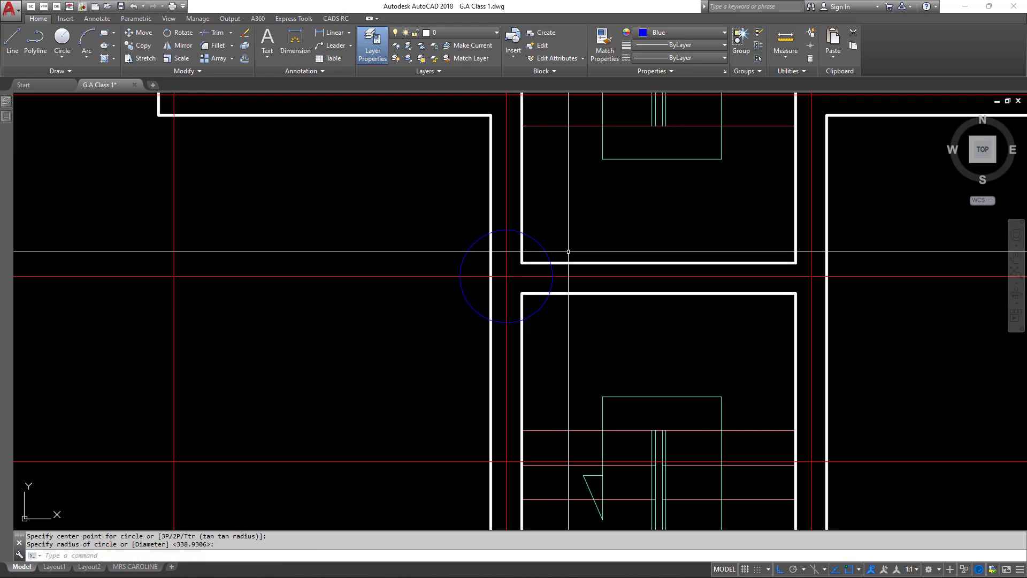
key("Return")
scroll(551, 265, "down", 5)
middle_click_drag(537, 260, 561, 273)
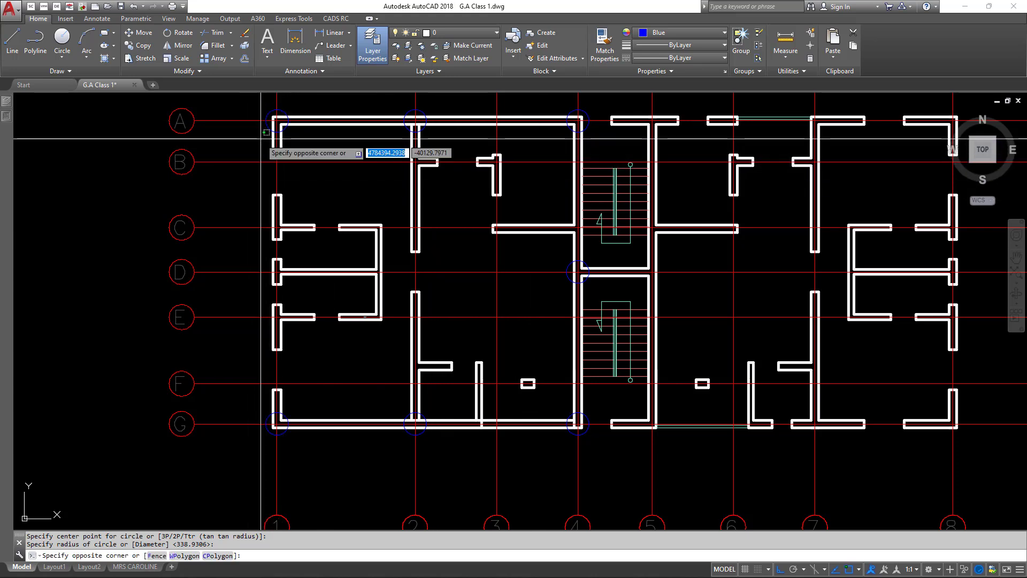
Erase the opening end lines and loose wall pieces along grid 1 between grids A and G.
left_click(232, 147)
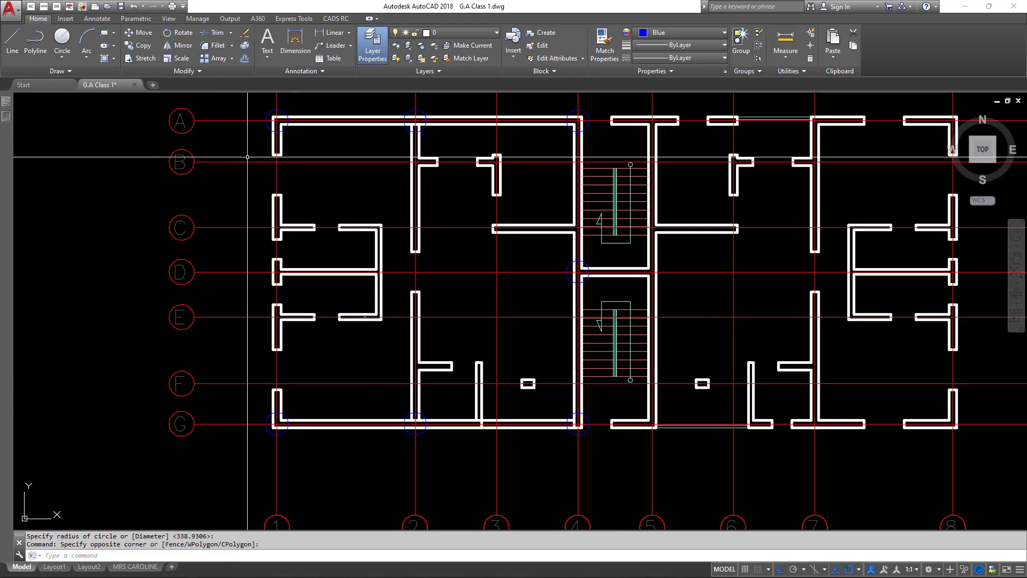
left_click(245, 134)
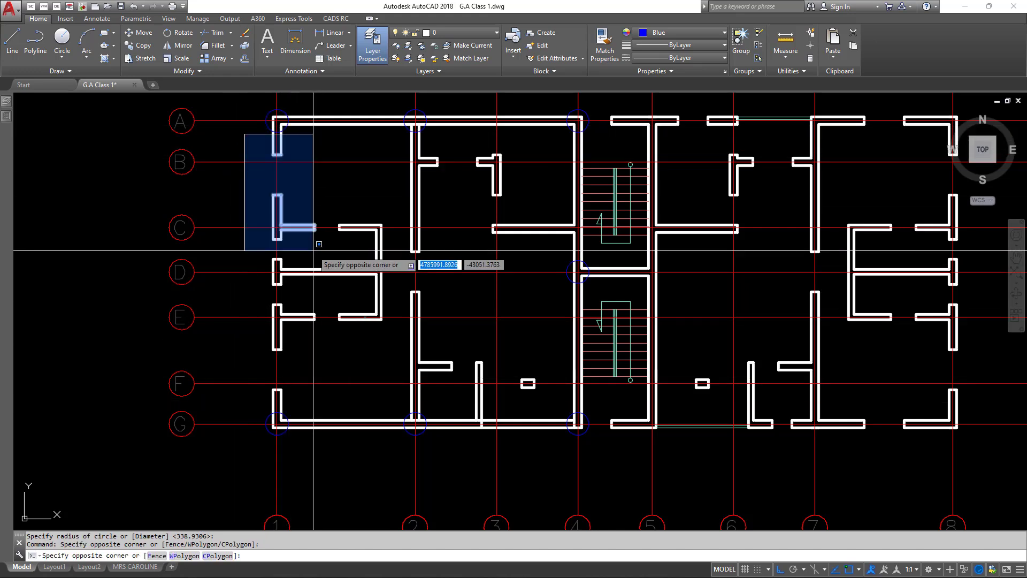
left_click(284, 391)
type("E")
key("Return")
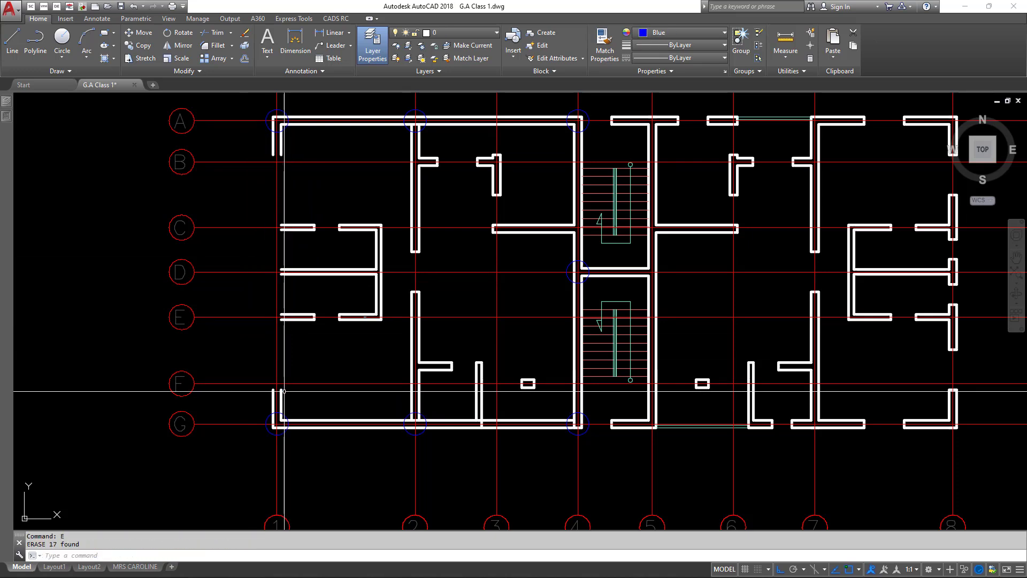
Join the outer wall face lines along grid 1 into one continuous line from grid A to grid G.
type("J")
key("Return")
scroll(270, 392, "up", 4)
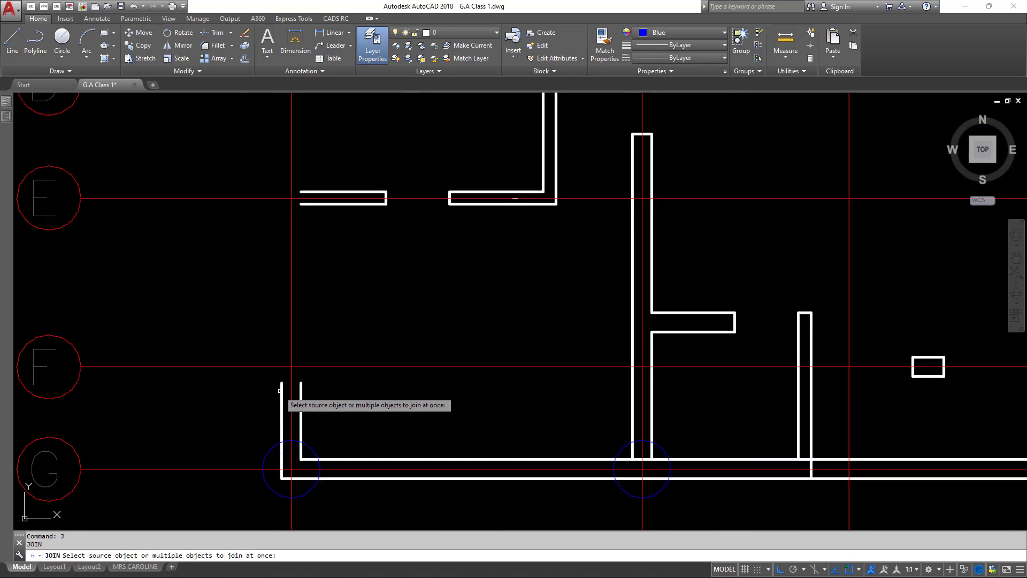
scroll(280, 389, "up", 1)
left_click(282, 378)
left_click(271, 388)
scroll(272, 387, "down", 6)
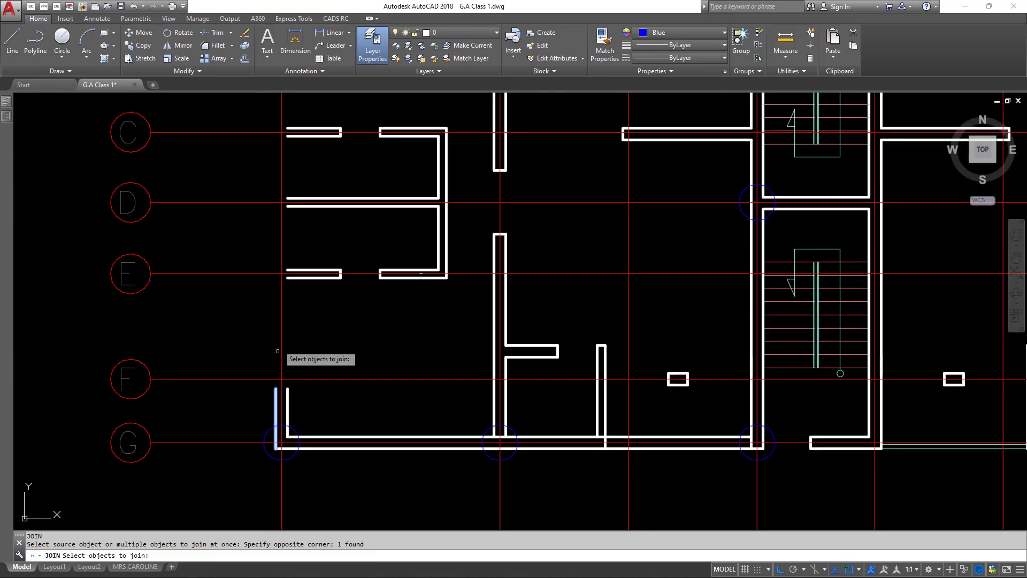
scroll(242, 155, "up", 6)
key("Return")
Try to join the inner wall face lines along grid 1.
left_click(275, 160)
left_click(247, 176)
scroll(273, 267, "down", 6)
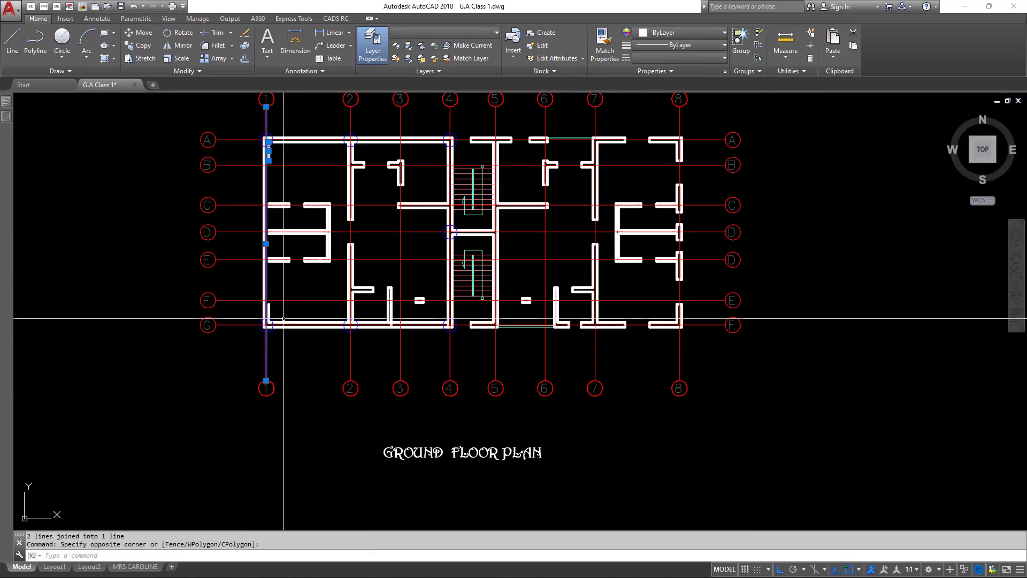
scroll(281, 303, "up", 6)
key("Return")
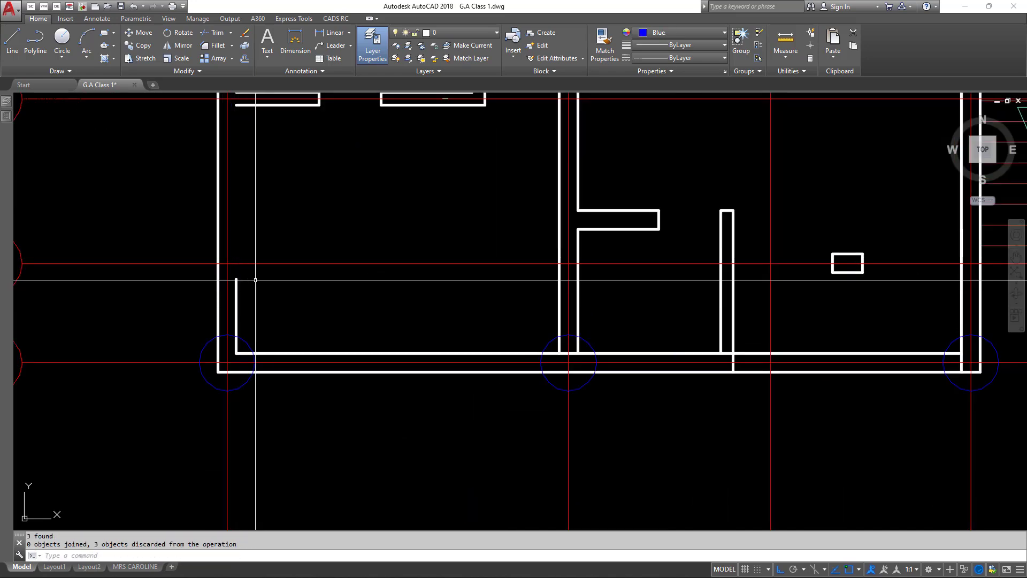
Join the inner wall face lines along grid 1 into one continuous line from grid A to grid G.
scroll(255, 280, "down", 2)
key("Return")
scroll(269, 291, "up", 3)
left_click(250, 291)
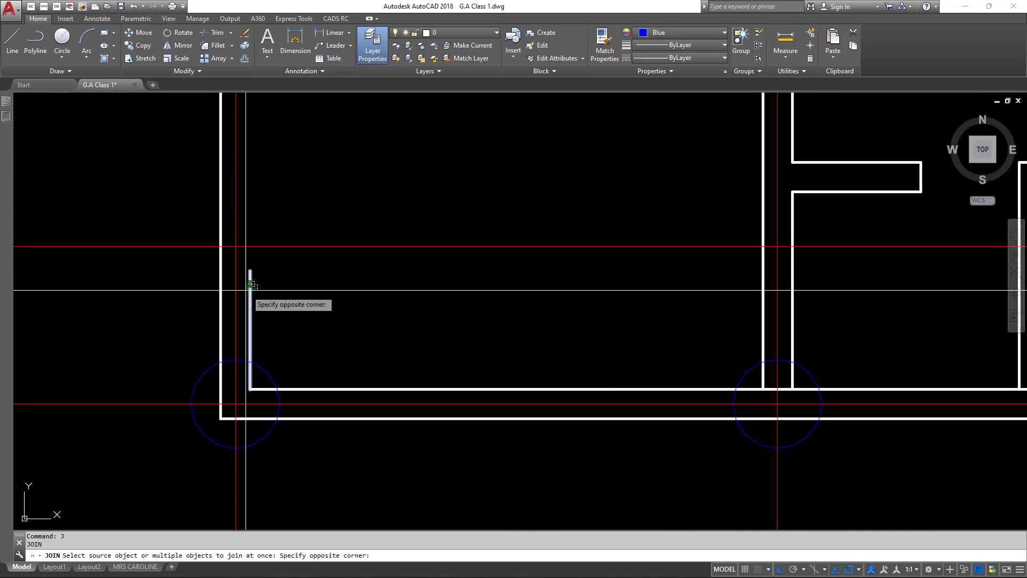
left_click(263, 300)
scroll(260, 298, "down", 4)
scroll(268, 148, "up", 4)
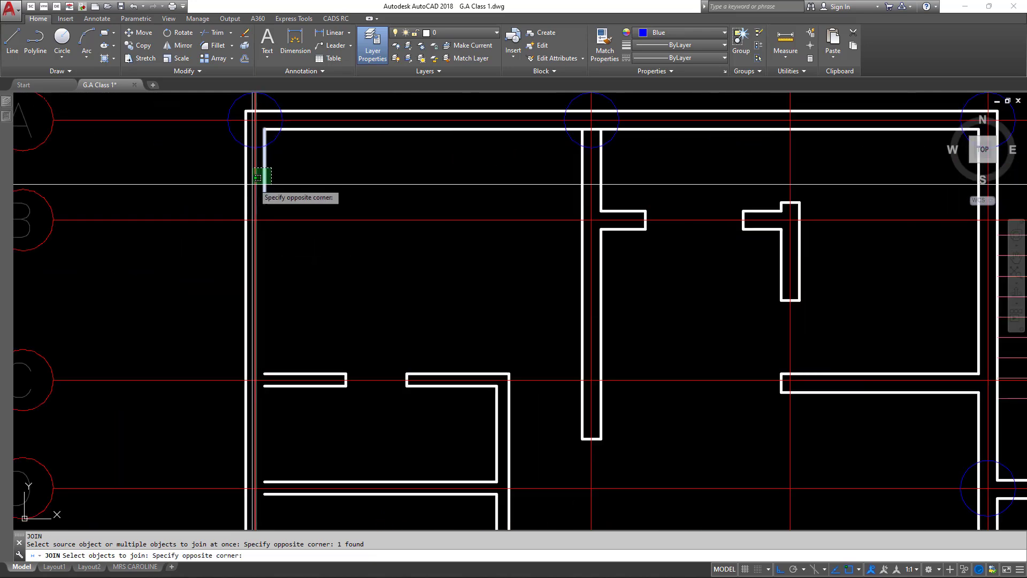
left_click(264, 172)
key("Return")
scroll(305, 164, "down", 4)
middle_click_drag(343, 252, 289, 252)
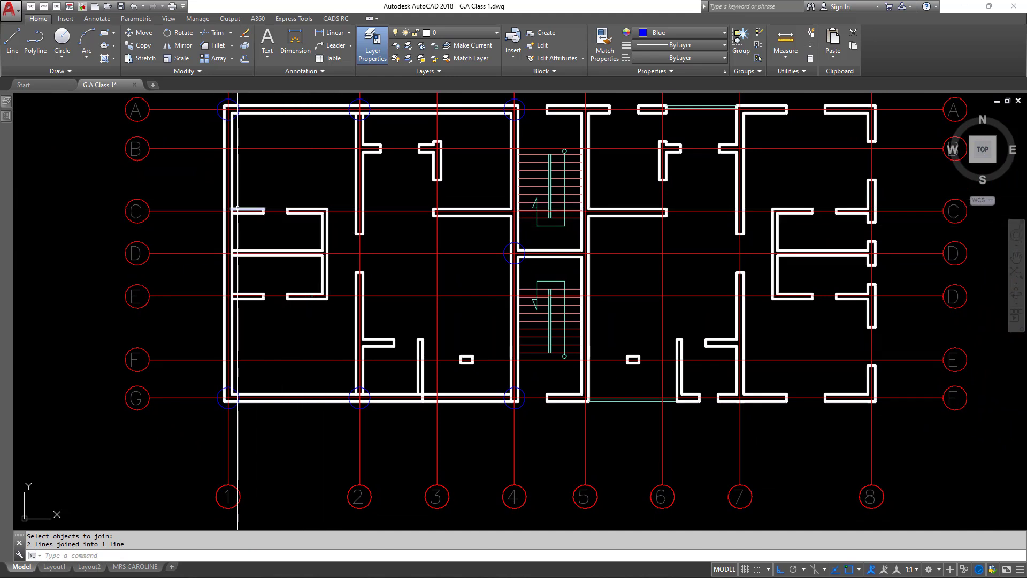
Draw blue circles with the same radius of about 339 centred on grid intersections C-2 and C-1.
type("c")
key("Return")
scroll(365, 207, "up", 4)
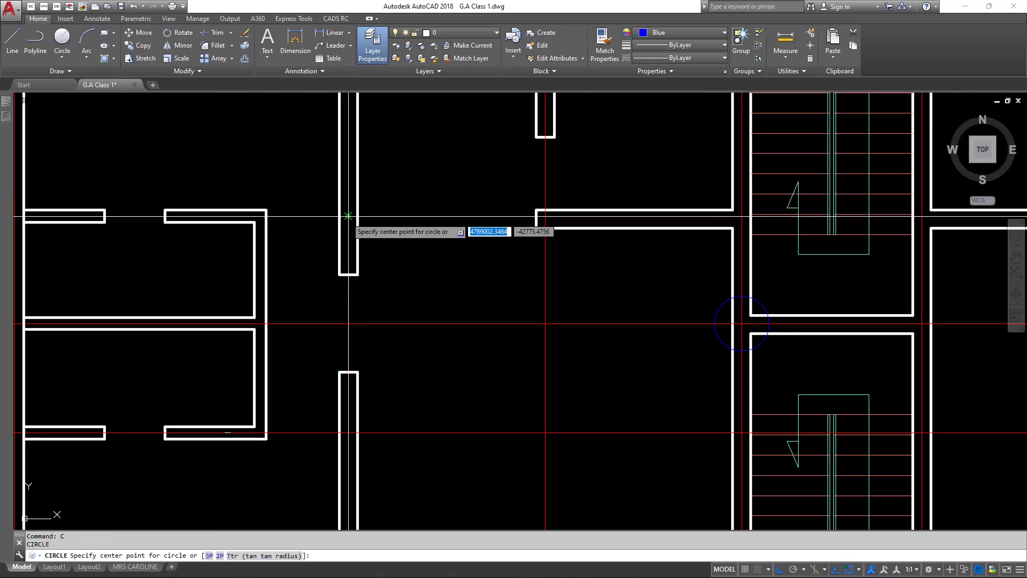
key("Return")
scroll(349, 218, "down", 4)
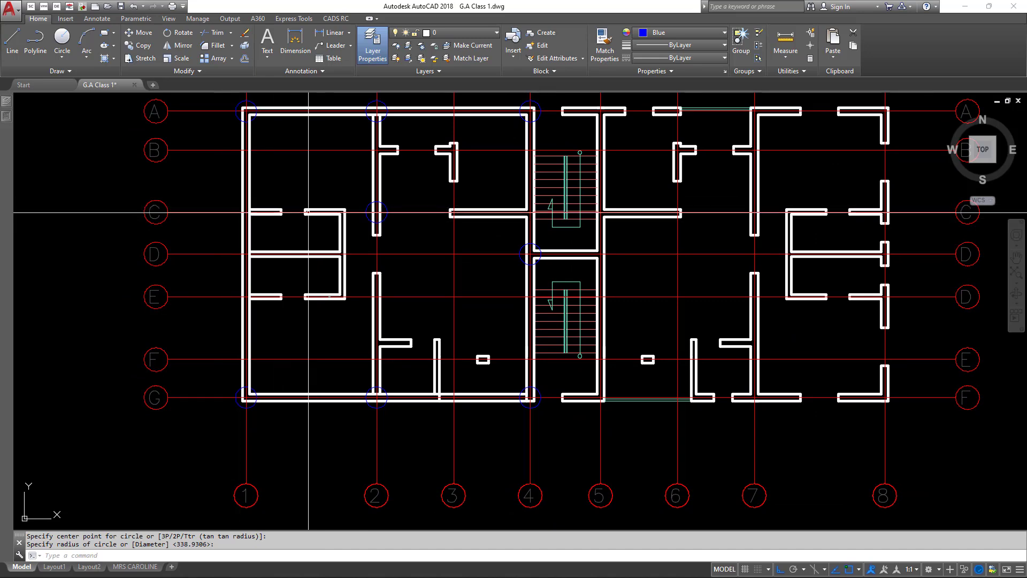
scroll(241, 211, "up", 4)
key("Return")
key("Return")
scroll(271, 217, "down", 4)
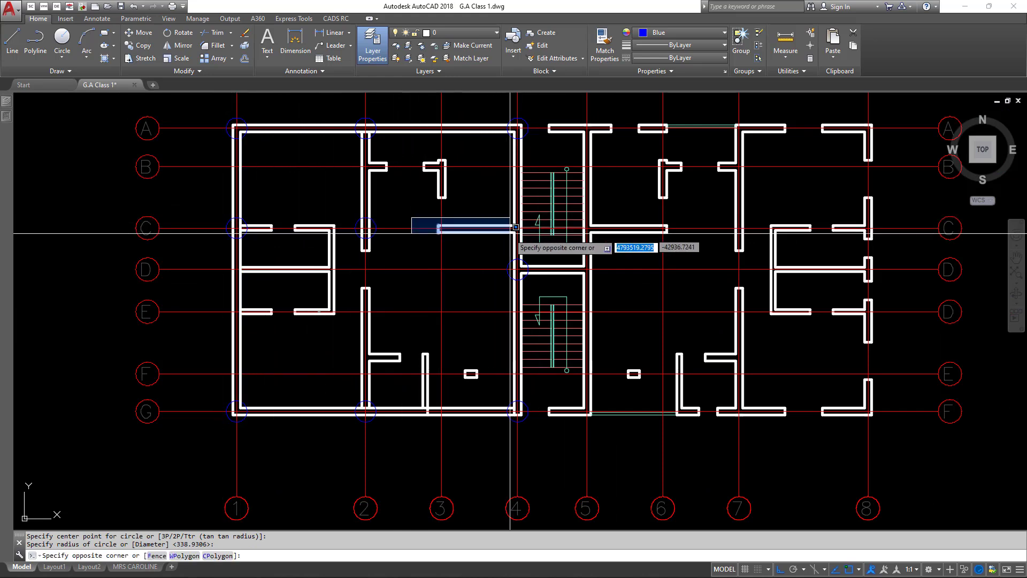
Erase the opening end lines and loose wall pieces along grid C between grids 1 and 4.
left_click(518, 237)
type("E")
key("Return")
scroll(289, 233, "up", 4)
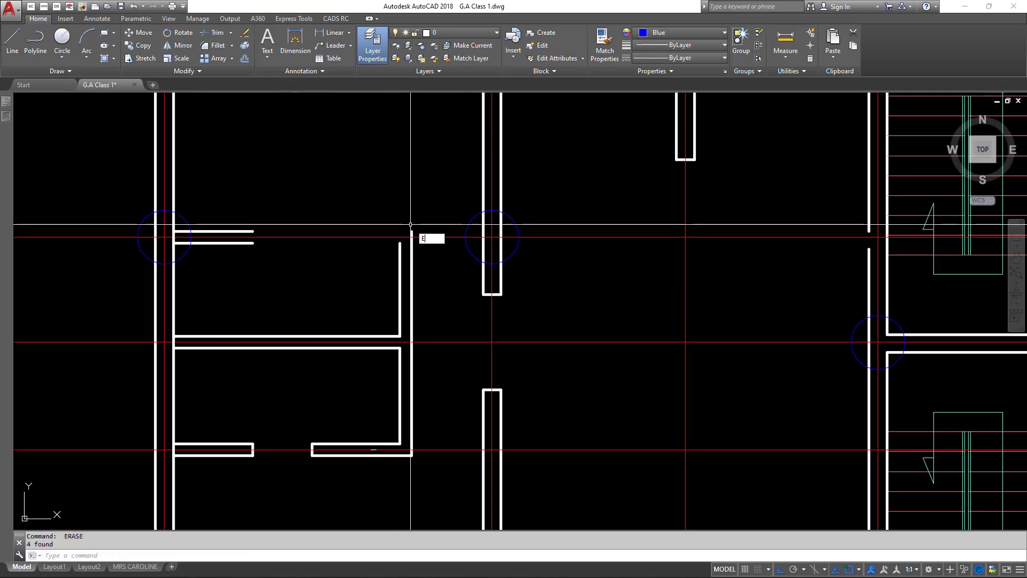
Extend the two wall face lines along grid C from grid 1 to the stair-side face of the grid 4 wall.
scroll(503, 236, "down", 3)
scroll(708, 223, "up", 3)
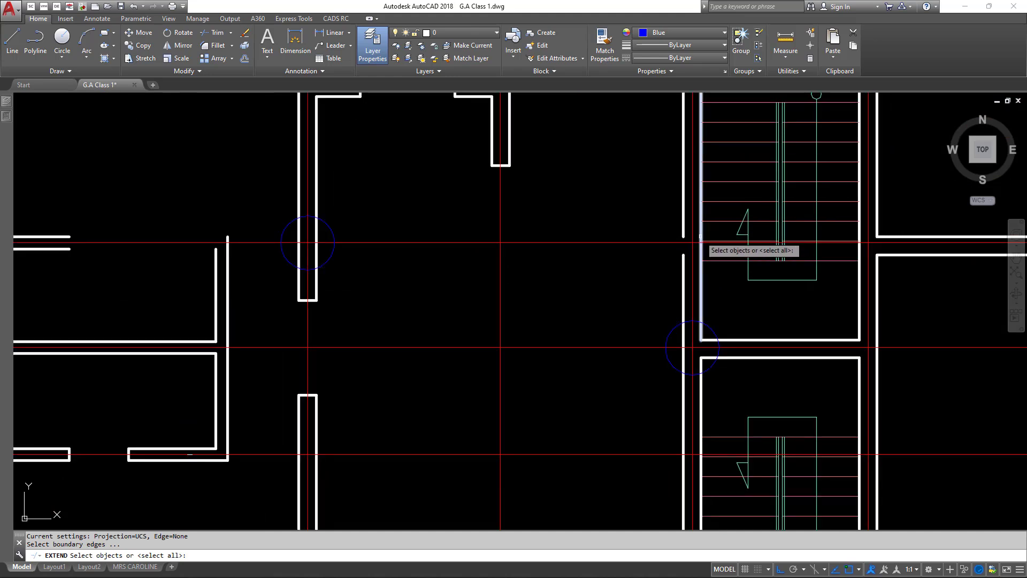
scroll(701, 236, "down", 2)
left_click_drag(307, 254, 294, 221)
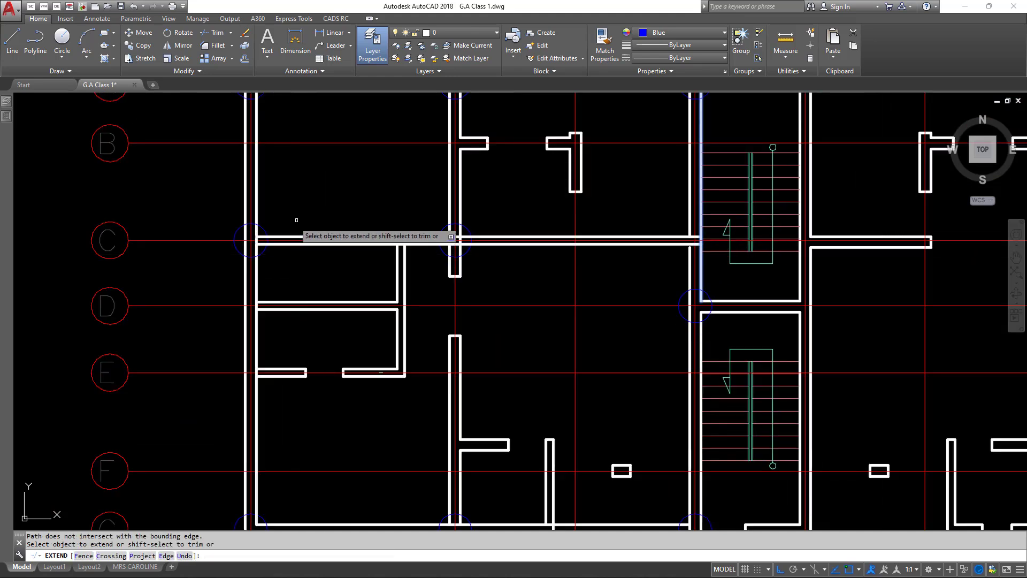
key("Return")
scroll(488, 200, "down", 3)
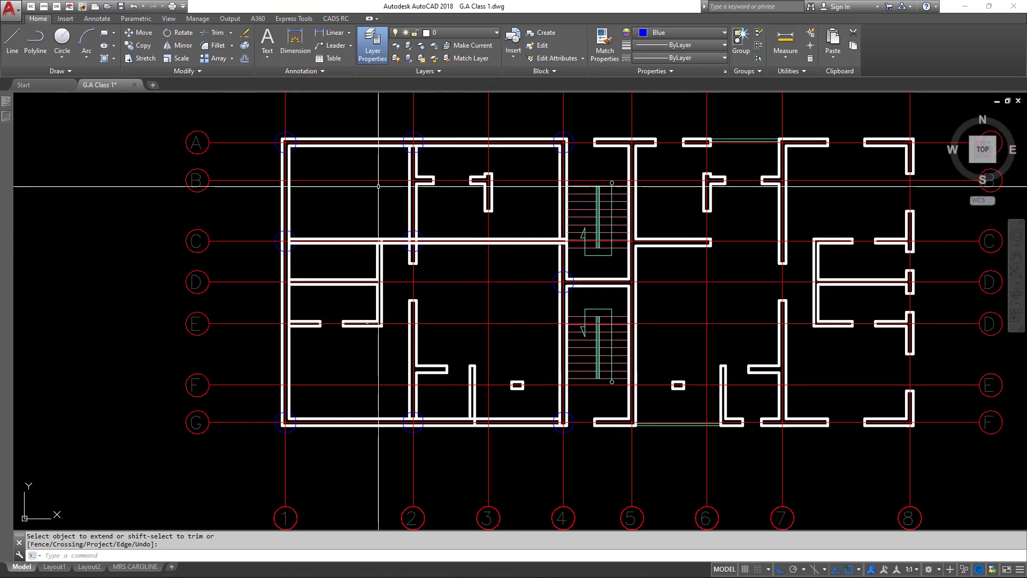
Undo the last erase.
key("ctrl+z")
key("ctrl+z")
scroll(482, 230, "down", 3)
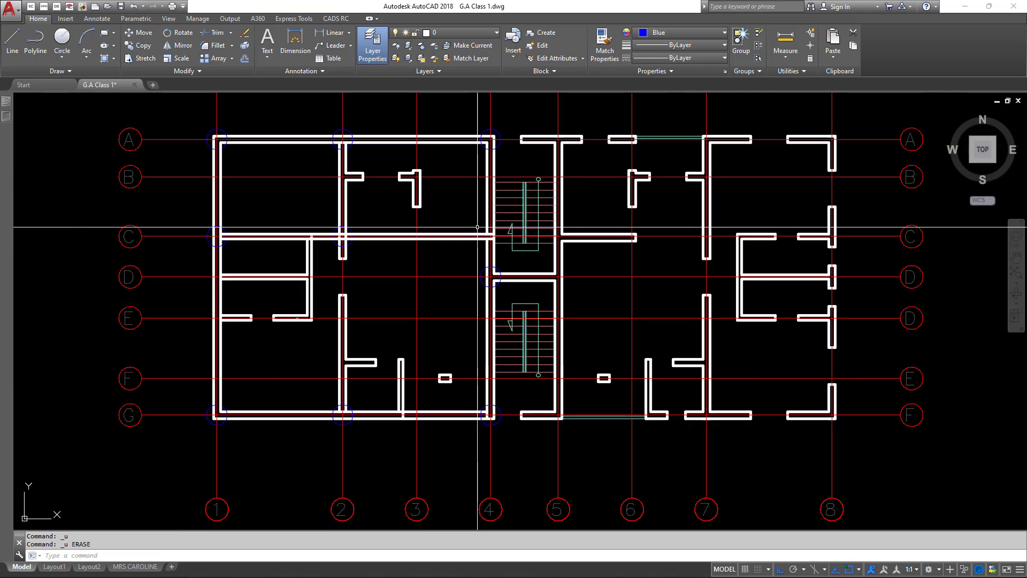
Erase a leftover line at the grid C wall.
scroll(461, 234, "up", 1)
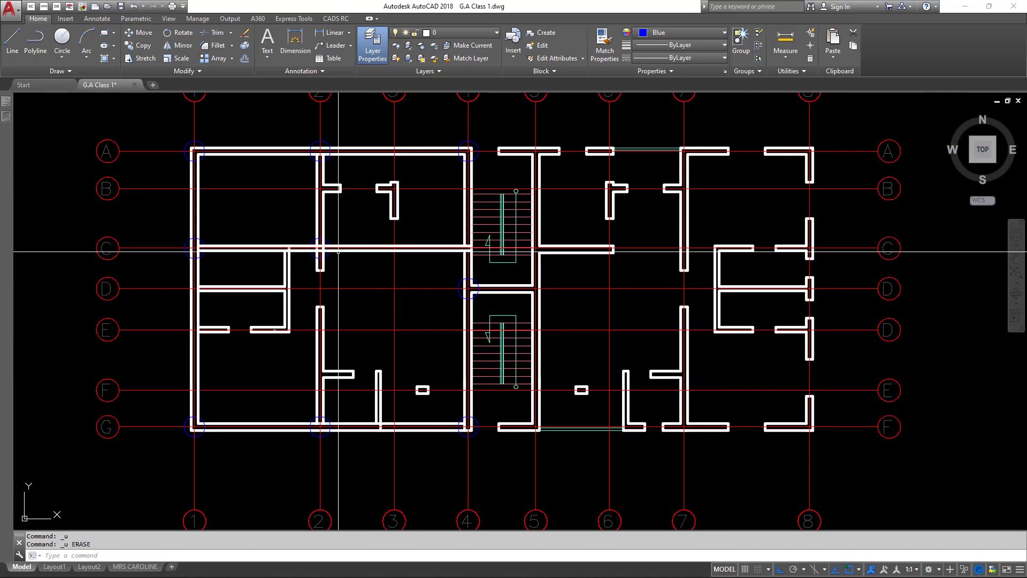
scroll(351, 249, "down", 2)
scroll(347, 249, "up", 3)
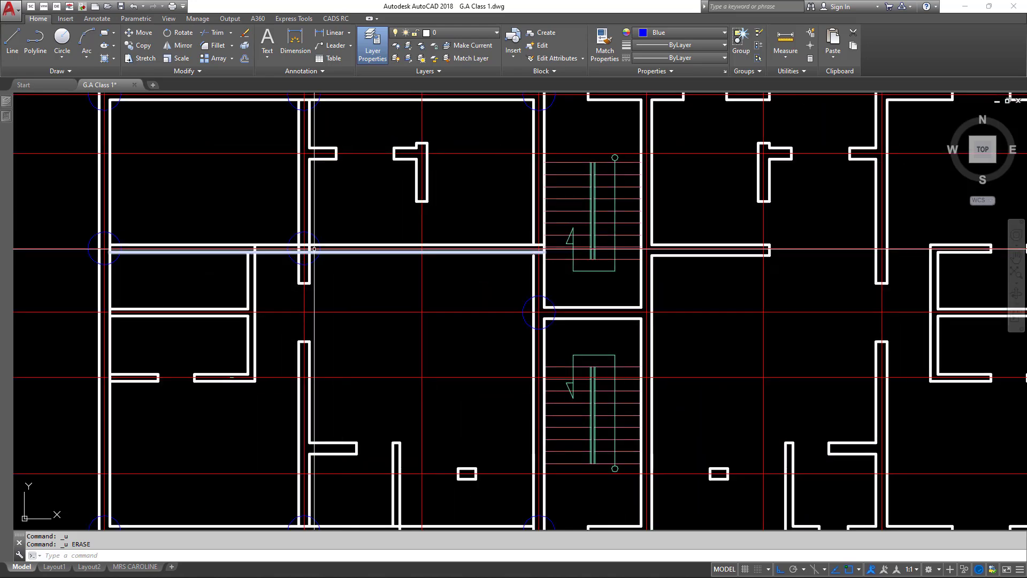
scroll(339, 261, "down", 1)
type("E")
key("Return")
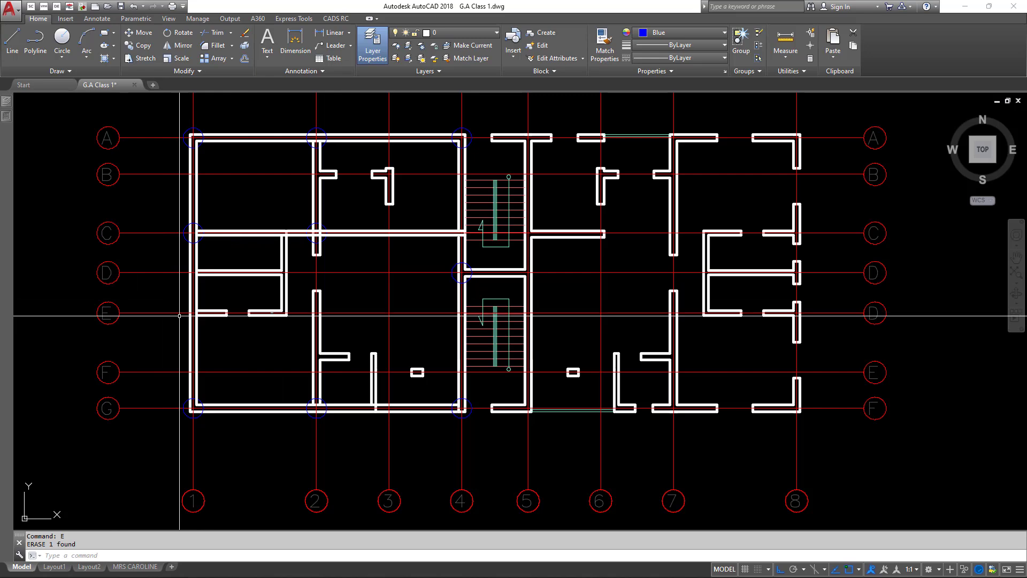
Draw a column circle centred on the intersection of grids E and 1, reusing the 338.9306 radius.
key("Return")
scroll(182, 315, "up", 4)
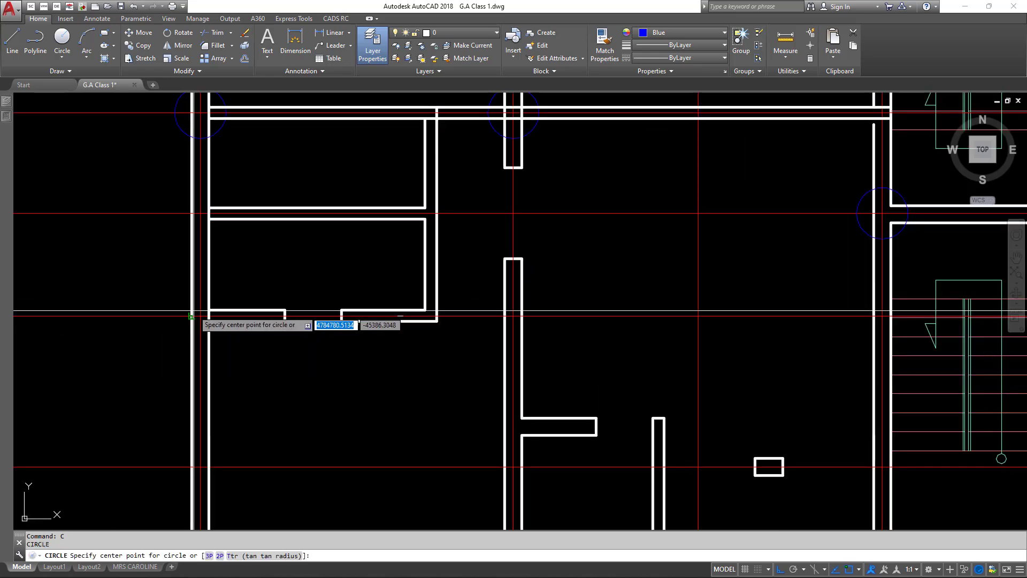
key("Return")
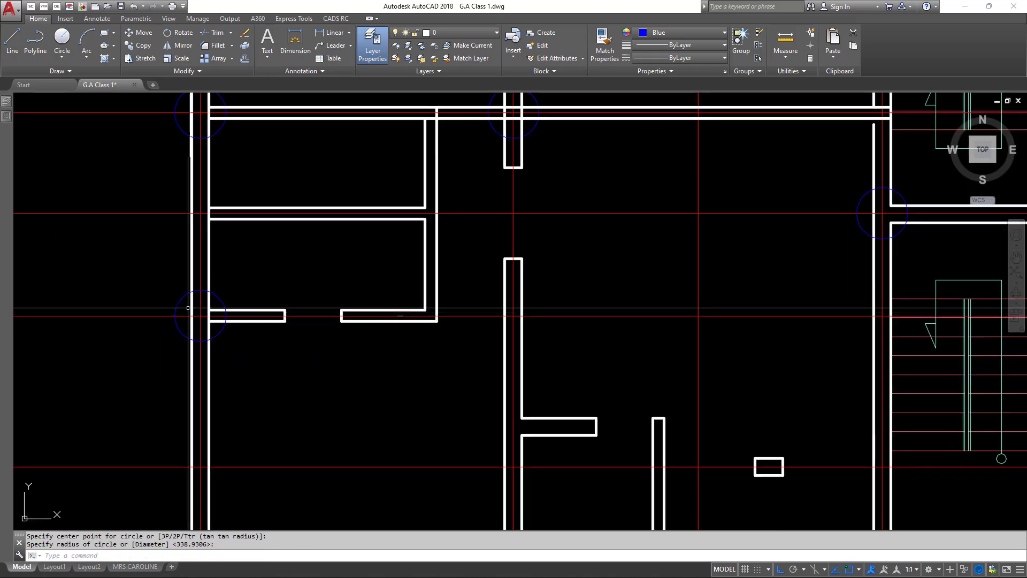
scroll(182, 313, "down", 5)
Erase the opening end lines and loose wall pieces along grid E between grids 1 and 2.
scroll(180, 311, "up", 4)
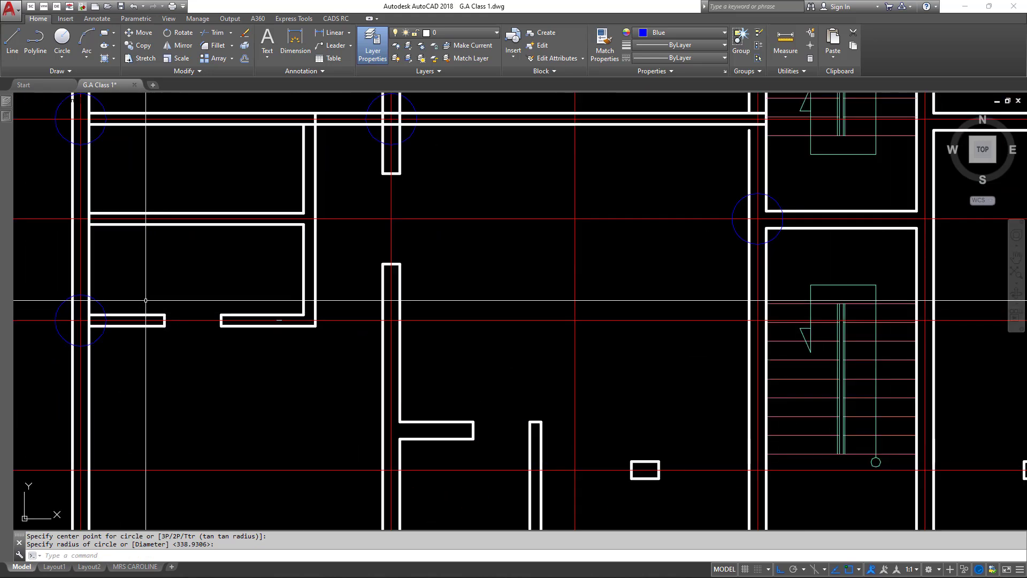
left_click(138, 296)
left_click(332, 350)
type("E")
key("Return")
Extend the two wall face lines along grid E from grid 1 to the far face of the grid 2 wall.
type("EX")
key("Return")
key("Return")
left_click_drag(199, 348, 183, 291)
scroll(196, 306, "down", 5)
key("Return")
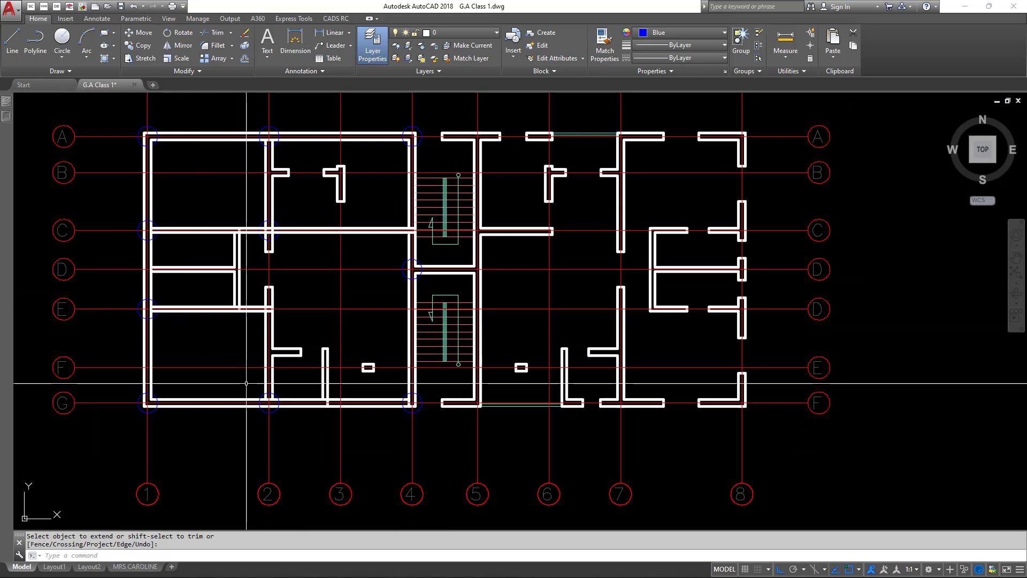
Erase the two end lines at the opening in the grid 2 wall between grids C and E.
scroll(230, 256, "up", 4)
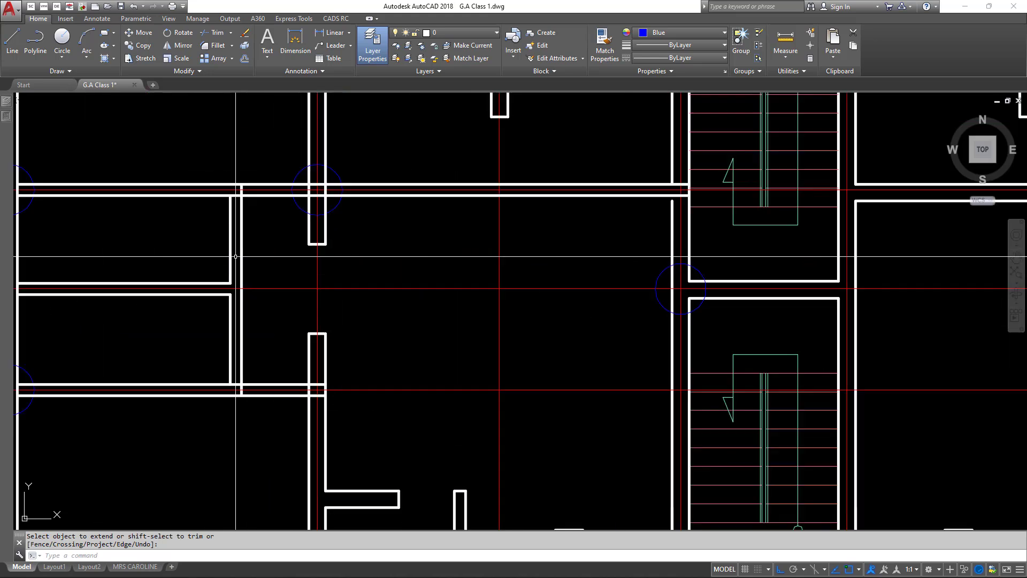
left_click(280, 224)
type("E")
key("Return")
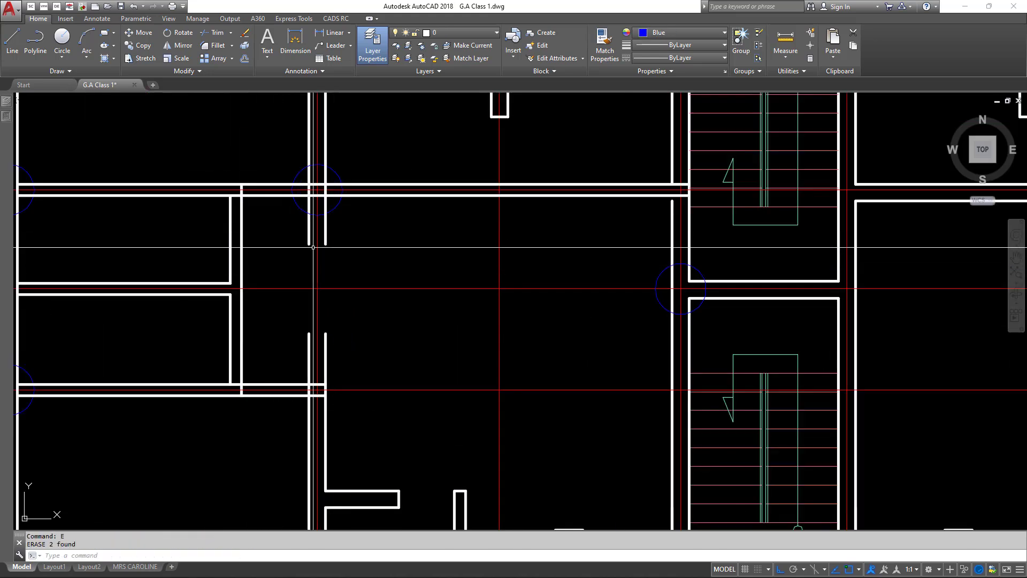
Join both face lines of the grid 2 wall across the opening between grids C and E, and erase one leftover line.
left_click(309, 242)
left_click(308, 342)
left_click(331, 319)
type("j")
key("Return")
left_click(331, 243)
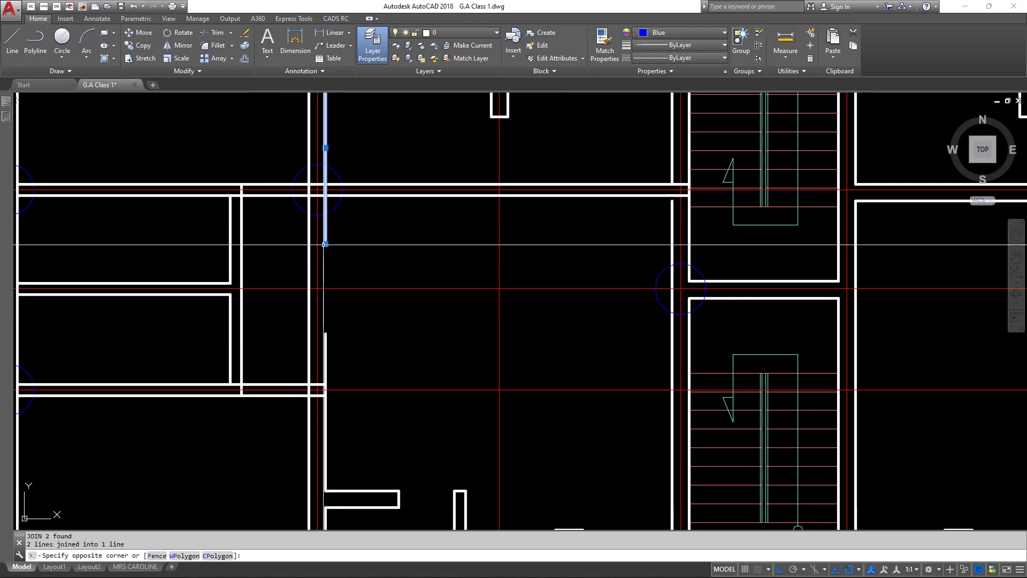
left_click(321, 343)
key("Return")
scroll(352, 291, "down", 4)
type("E")
key("Return")
Draw a column circle centred on the intersection of grids E and 2, reusing the 338.9306 radius.
scroll(358, 284, "up", 4)
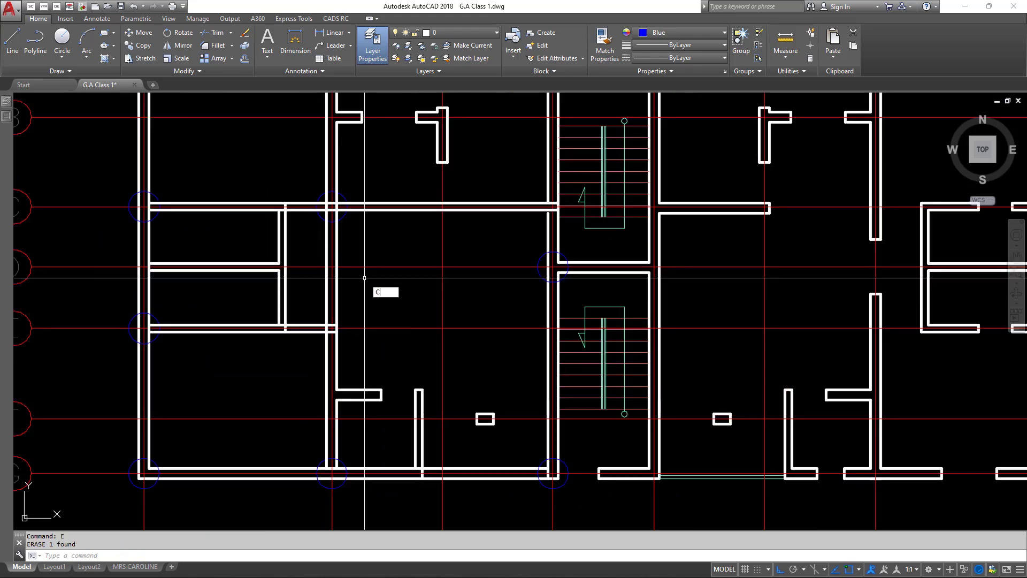
key("Return")
scroll(334, 330, "up", 8)
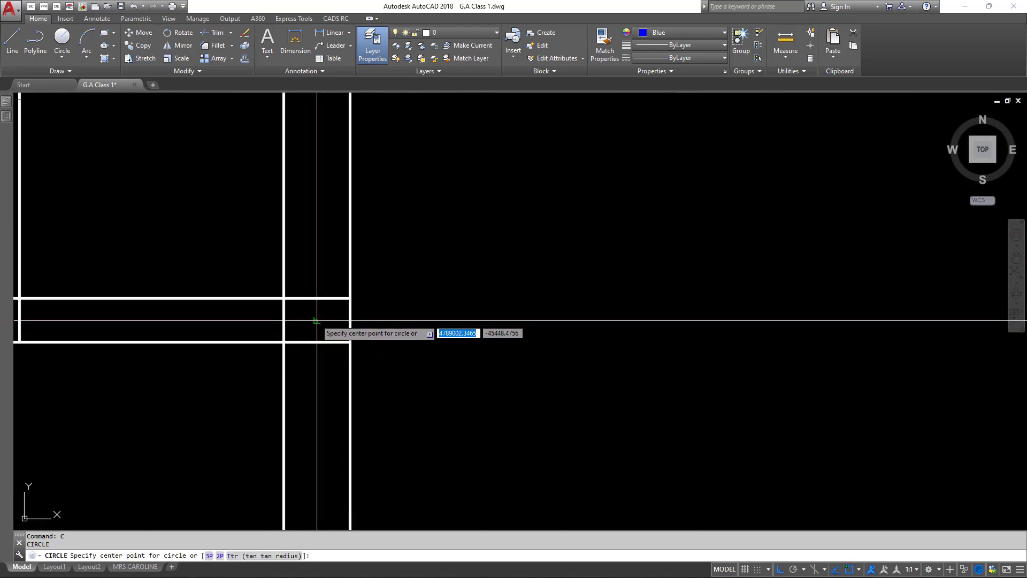
key("Return")
scroll(317, 320, "down", 8)
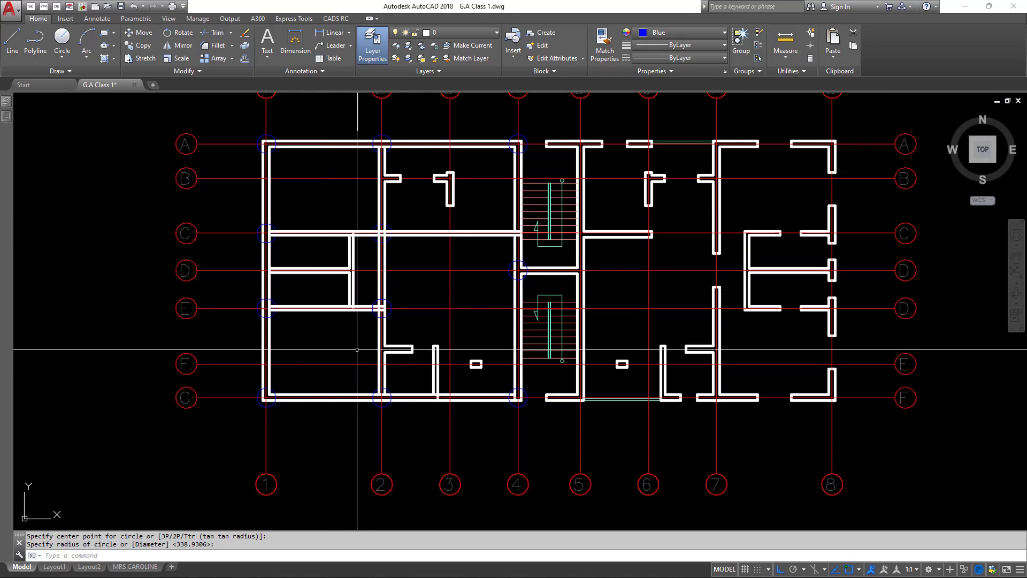
Erase the partition walls in the bay bounded by grids 1, 2, C and E.
scroll(334, 279, "up", 6)
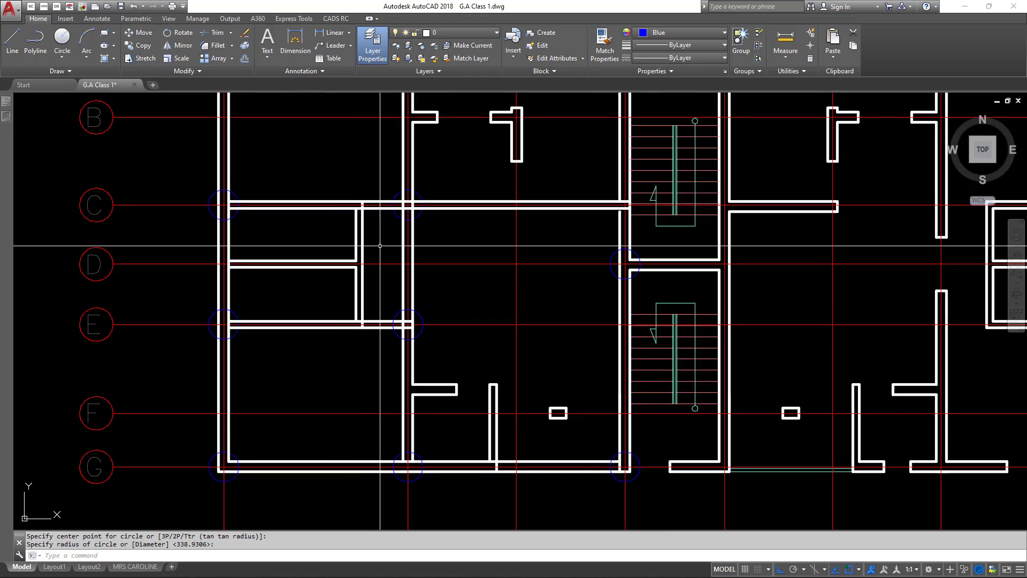
left_click_drag(355, 209, 282, 245)
scroll(321, 305, "up", 4)
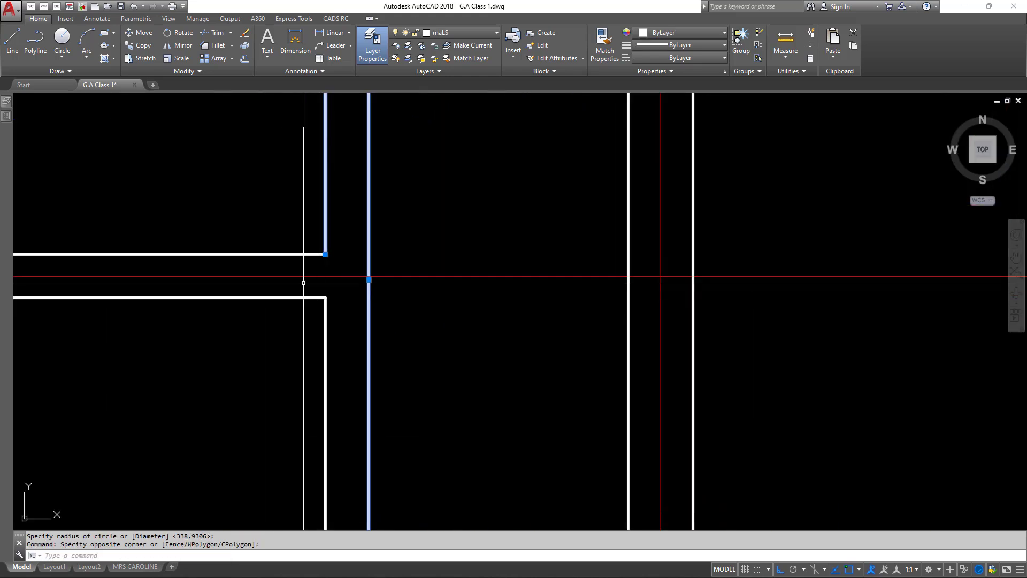
scroll(352, 277, "down", 4)
left_click(389, 327)
left_click(334, 334)
key("Delete")
scroll(342, 337, "down", 3)
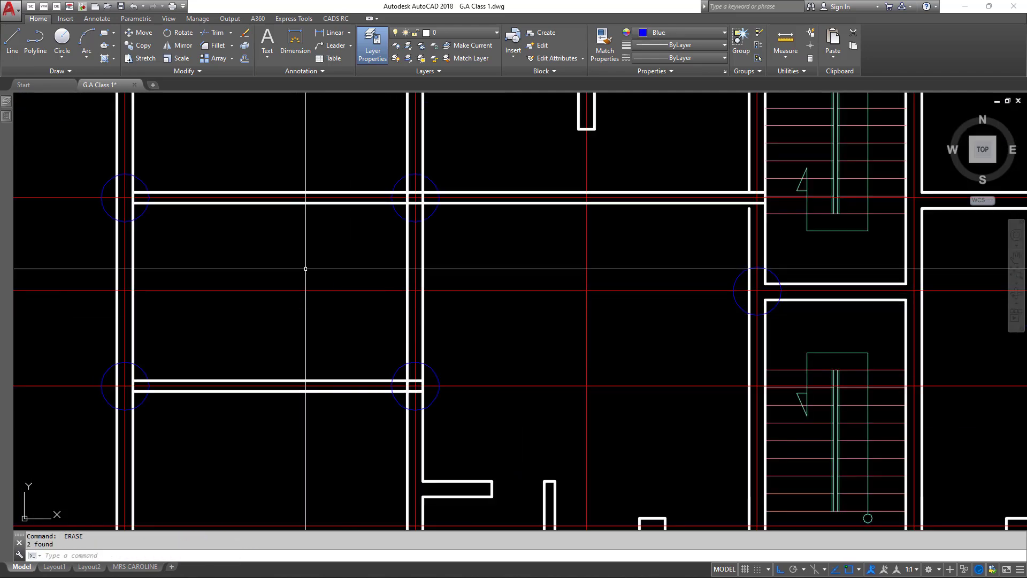
Erase the wall stubs and small rectangle near grid F between grids 2 and 4.
scroll(402, 369, "up", 3)
left_click(336, 343)
left_click(517, 386)
left_click(355, 332)
key("Delete")
Join the split face line of the grid 2 wall across the gap near grid F.
scroll(294, 344, "up", 3)
left_click(270, 356)
left_click(223, 275)
type("j")
key("Return")
Erase the wall stubs along grid B between grids 2 and 4.
scroll(383, 274, "down", 5)
scroll(383, 274, "down", 3)
left_click(140, 119)
left_click(530, 248)
type("e")
key("Return")
Join the split face line of the grid 2 wall across the gap at grid B.
scroll(320, 160, "up", 5)
left_click(308, 160)
left_click(310, 170)
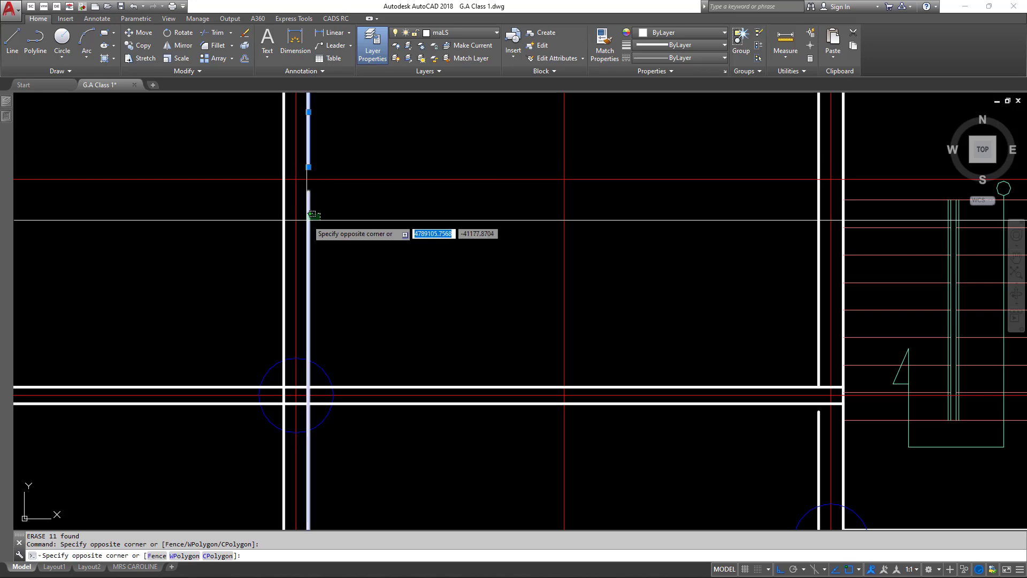
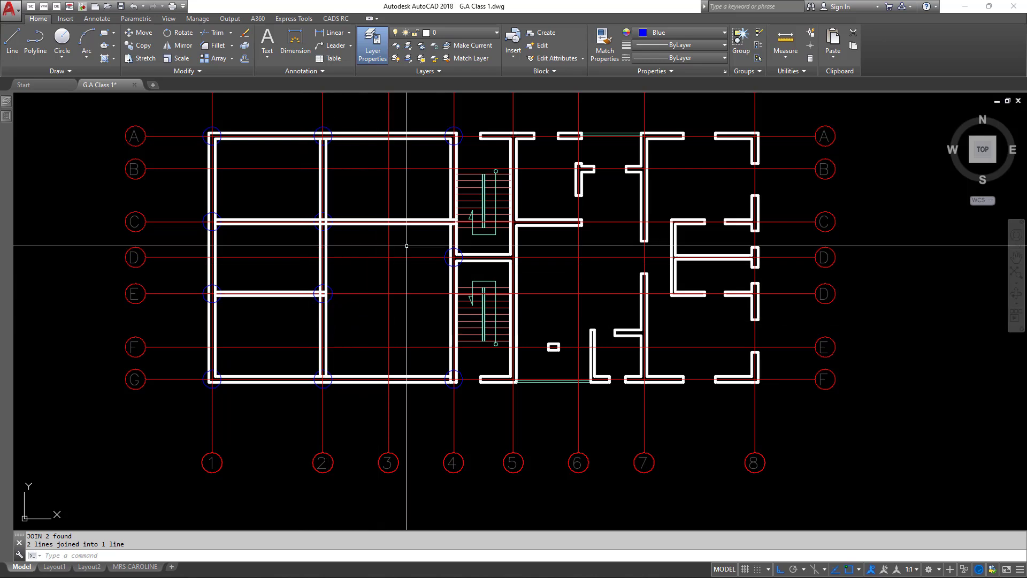
Examine the beam and column layout between grids 1 and 4 against the unedited walls between grids 5 and 8.
middle_click_drag(373, 237, 346, 240)
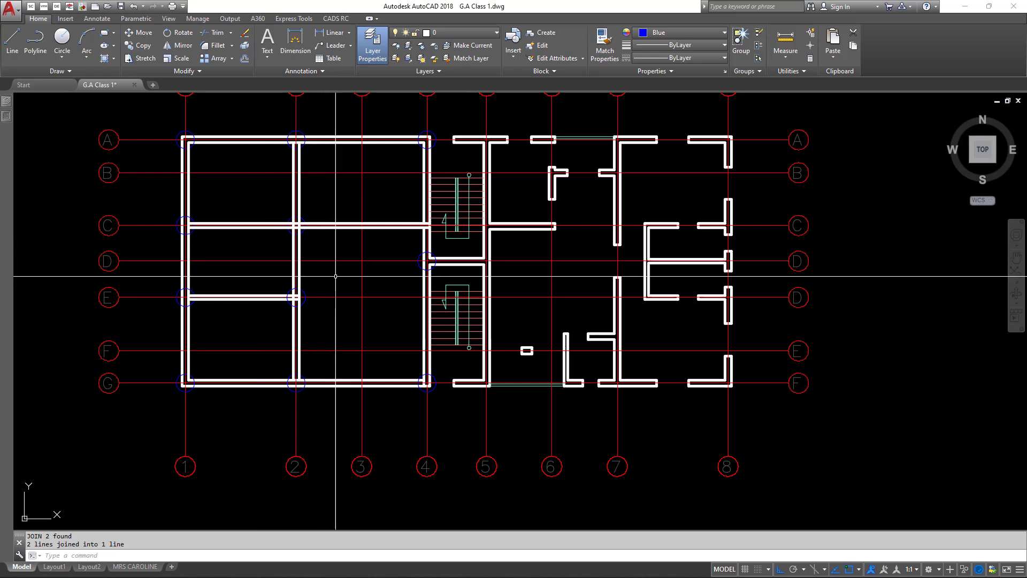
middle_click_drag(365, 272, 293, 276)
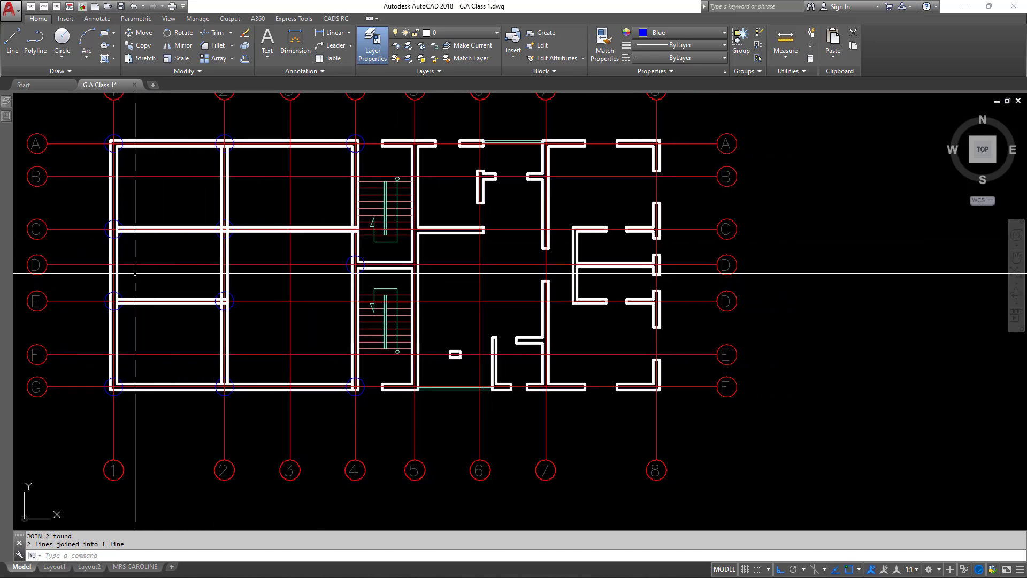
scroll(166, 272, "up", 2)
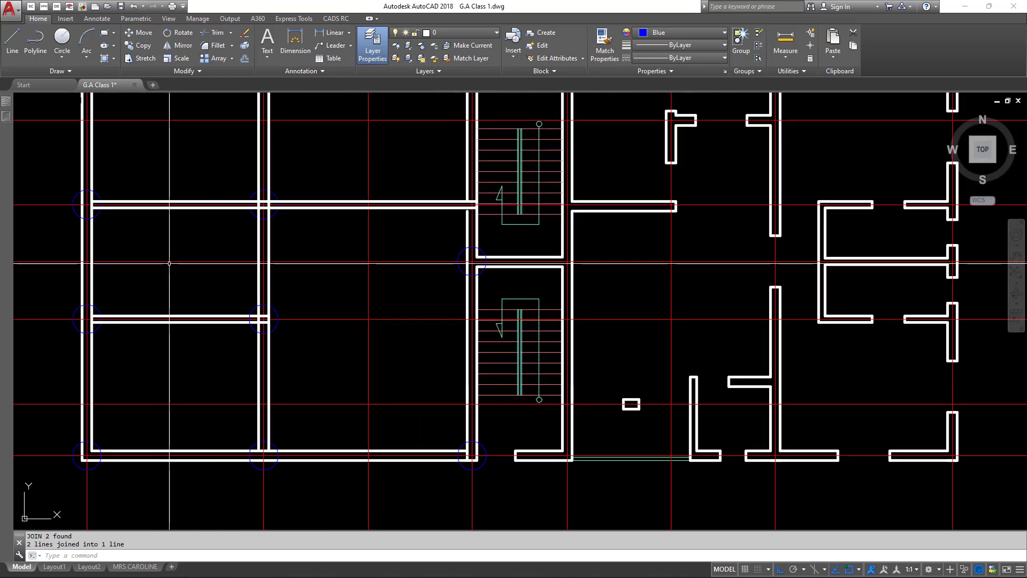
middle_click_drag(168, 272, 172, 312)
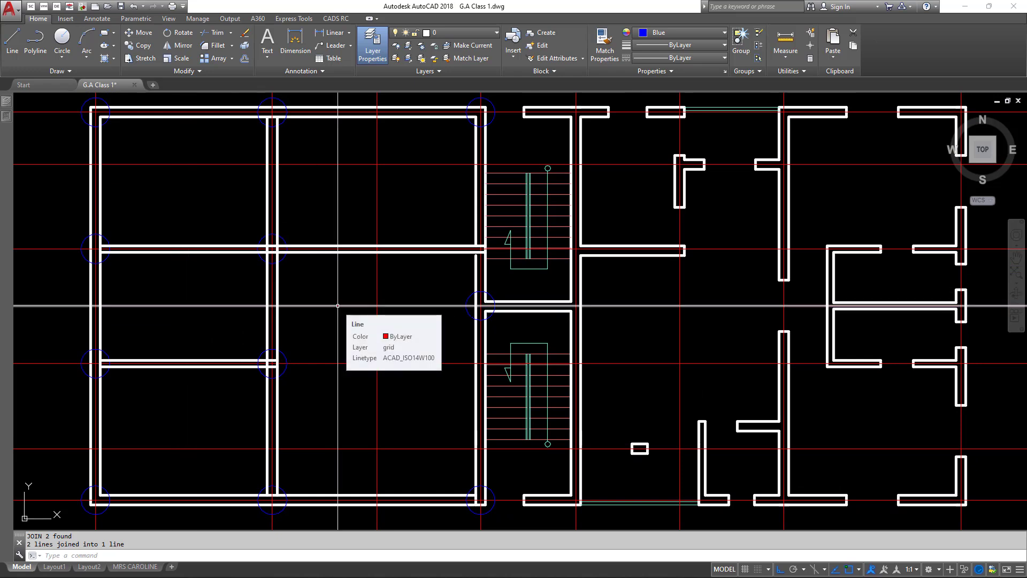
scroll(649, 305, "down", 2)
middle_click_drag(649, 305, 443, 287)
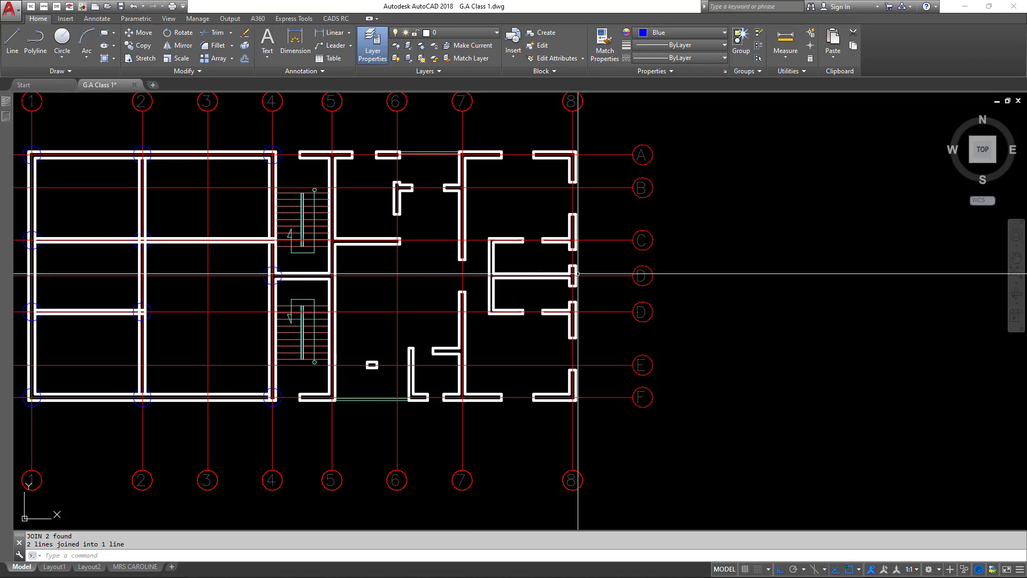
scroll(486, 276, "up", 2)
scroll(486, 276, "up", 2)
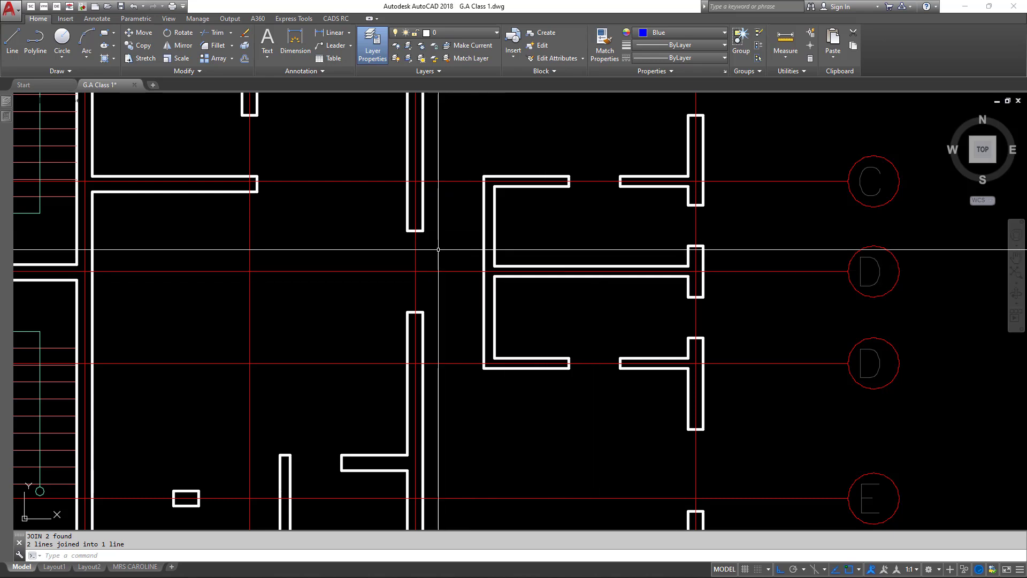
scroll(421, 261, "down", 8)
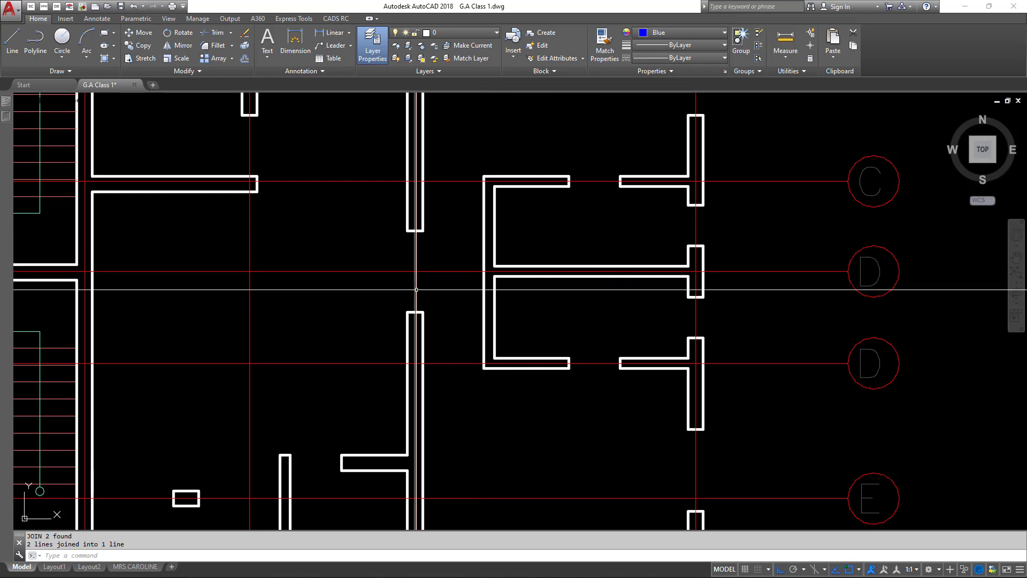
middle_click_drag(421, 261, 446, 263)
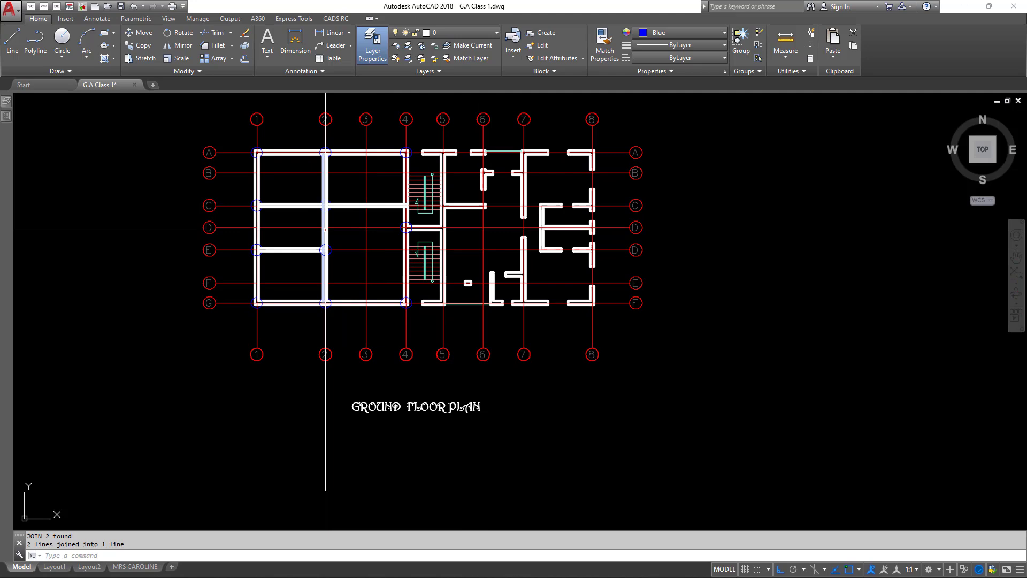
Copy the edited ground floor plan with its grid lines and bubbles to the empty area above the original.
scroll(459, 252, "down", 4)
middle_click_drag(531, 249, 504, 272)
left_click(516, 321)
left_click(328, 213)
right_click(260, 183)
left_click(279, 272)
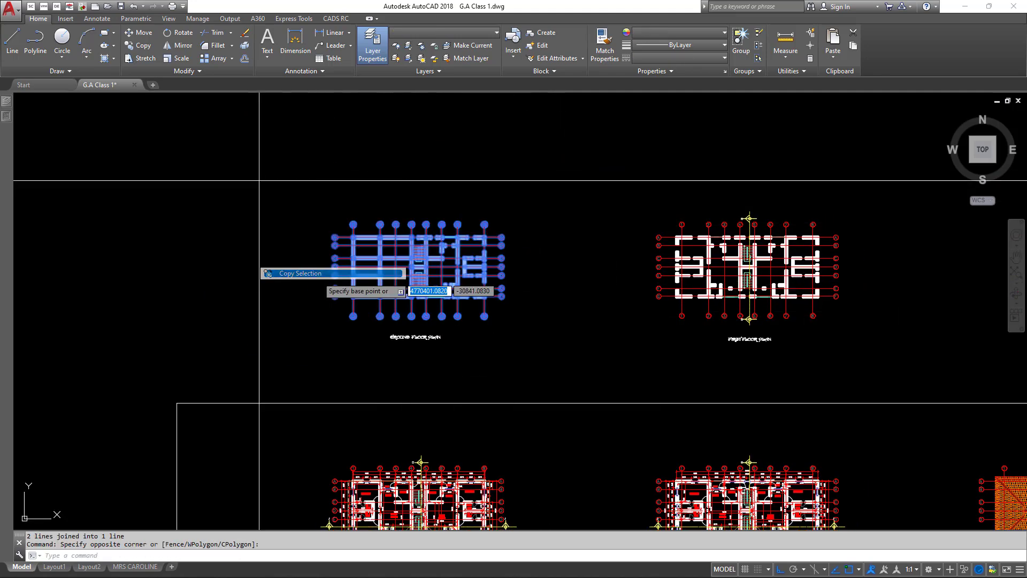
middle_click_drag(259, 275, 244, 366)
left_click(403, 345)
scroll(414, 179, "up", 5)
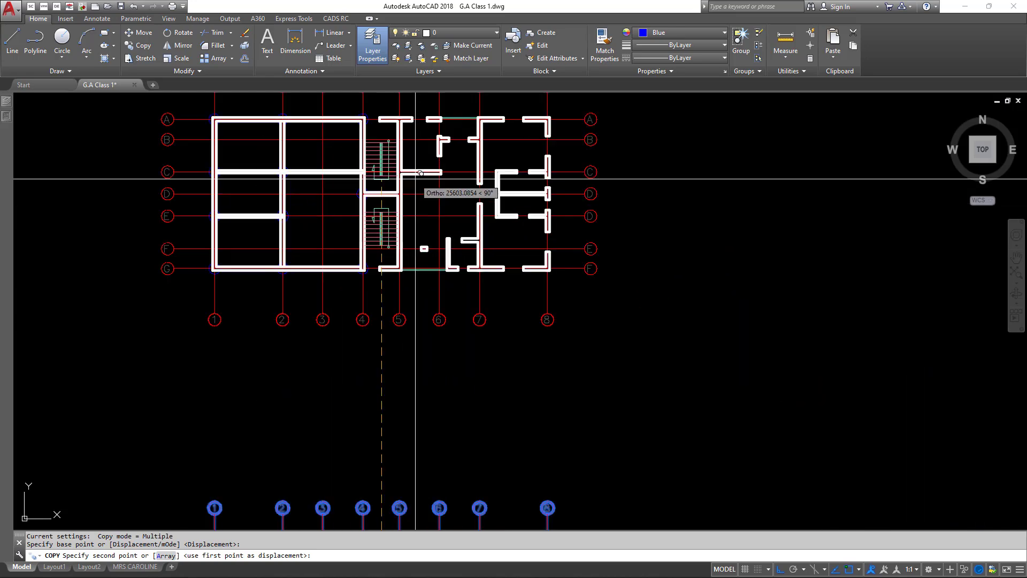
left_click(413, 182)
middle_click_drag(460, 165, 380, 163)
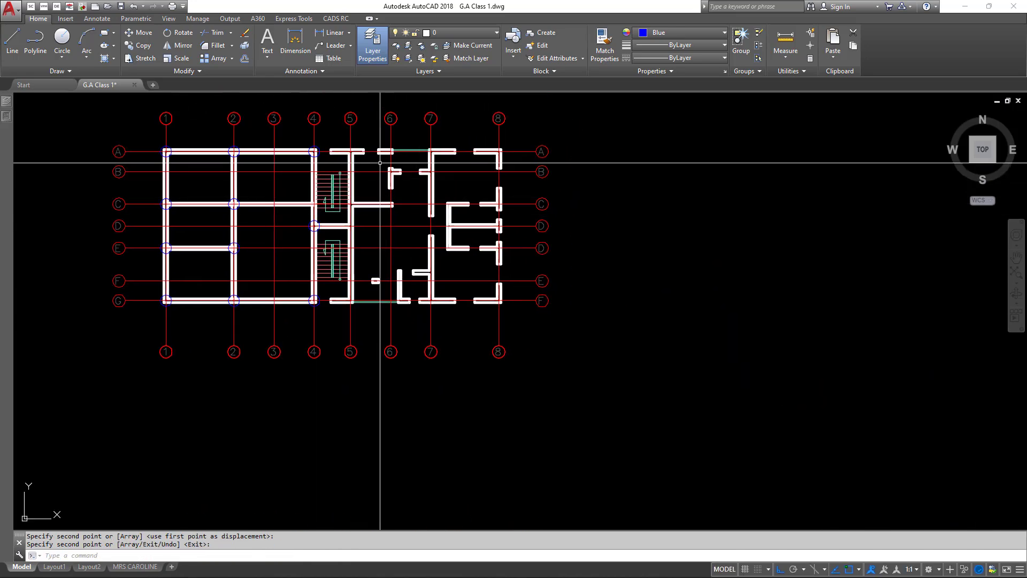
Erase the walls lying between grids 5 and 8 in the copied plan.
left_click(364, 141)
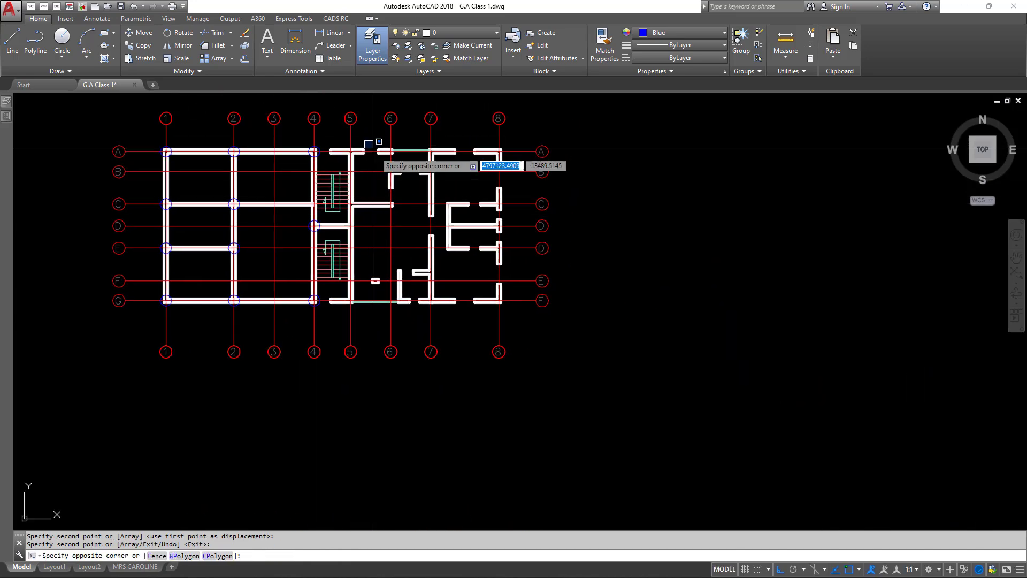
left_click(518, 311)
type("E")
key("Return")
scroll(381, 215, "up", 3)
scroll(378, 161, "down", 5)
left_click(378, 149)
scroll(408, 198, "up", 3)
key("Escape")
Examine the copied plan's beam lines, column circles and remaining stair walls.
scroll(316, 212, "up", 4)
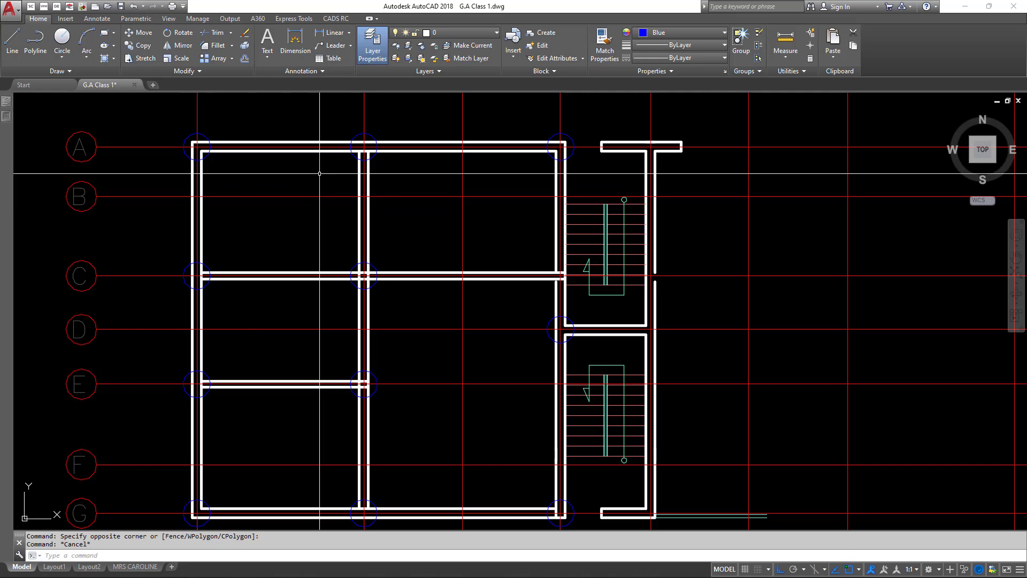
scroll(324, 227, "down", 3)
scroll(332, 225, "up", 3)
scroll(335, 242, "down", 4)
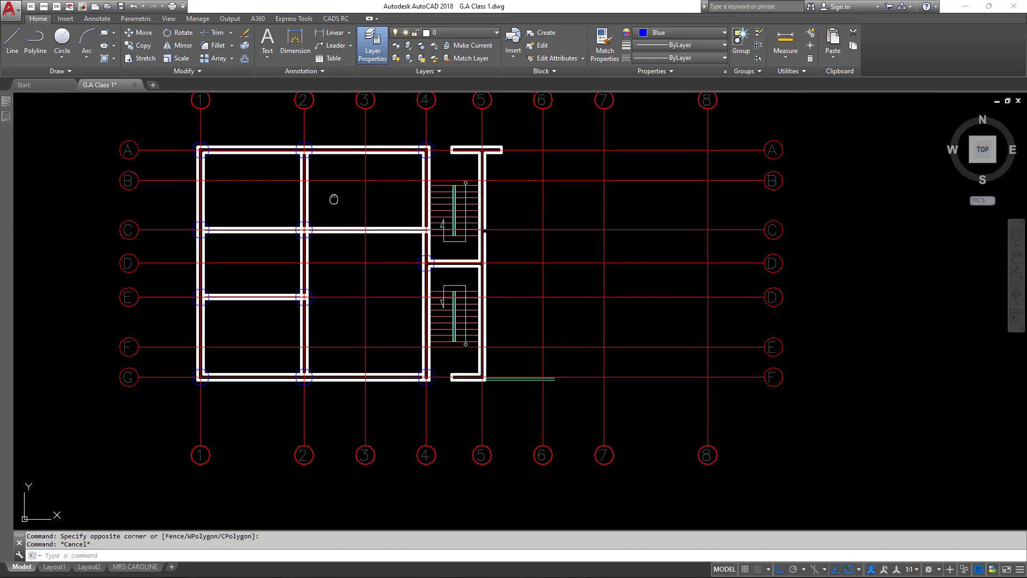
scroll(319, 290, "up", 2)
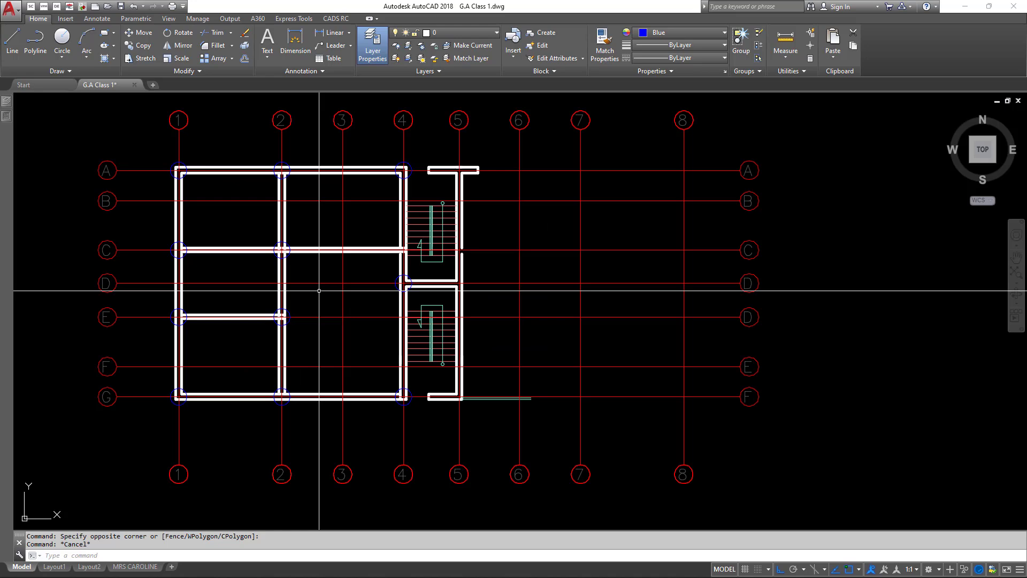
scroll(318, 290, "down", 4)
middle_click_drag(330, 141, 319, 171)
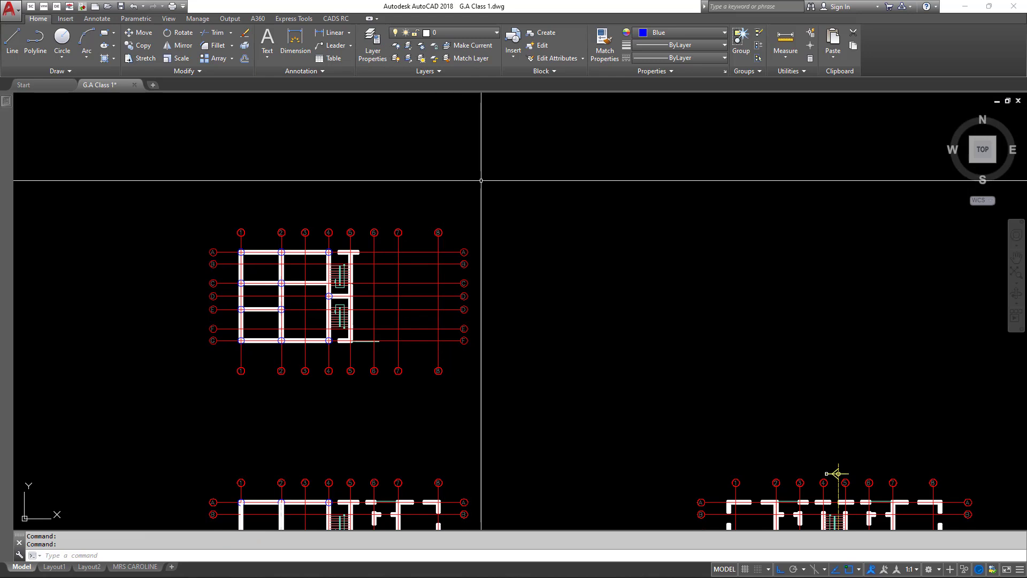
Create a new layer named COLUMN and set its colour to yellow.
left_click(373, 45)
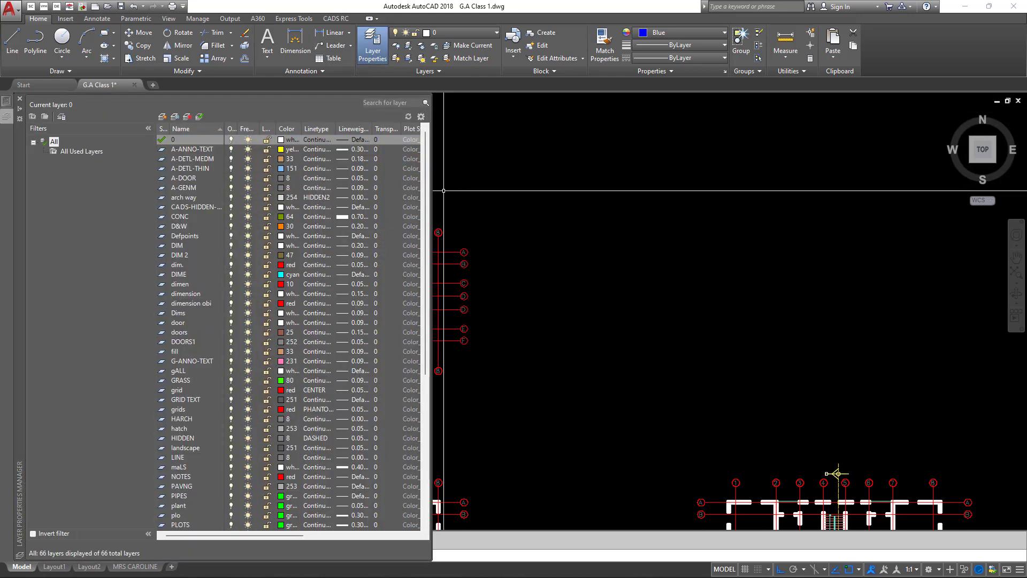
scroll(288, 321, "down", 1)
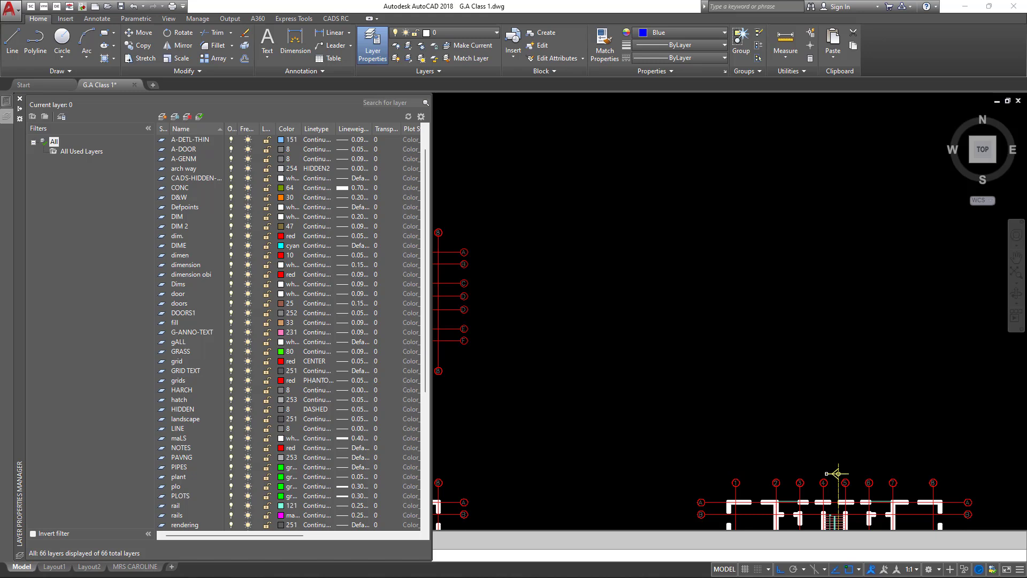
scroll(289, 320, "up", 1)
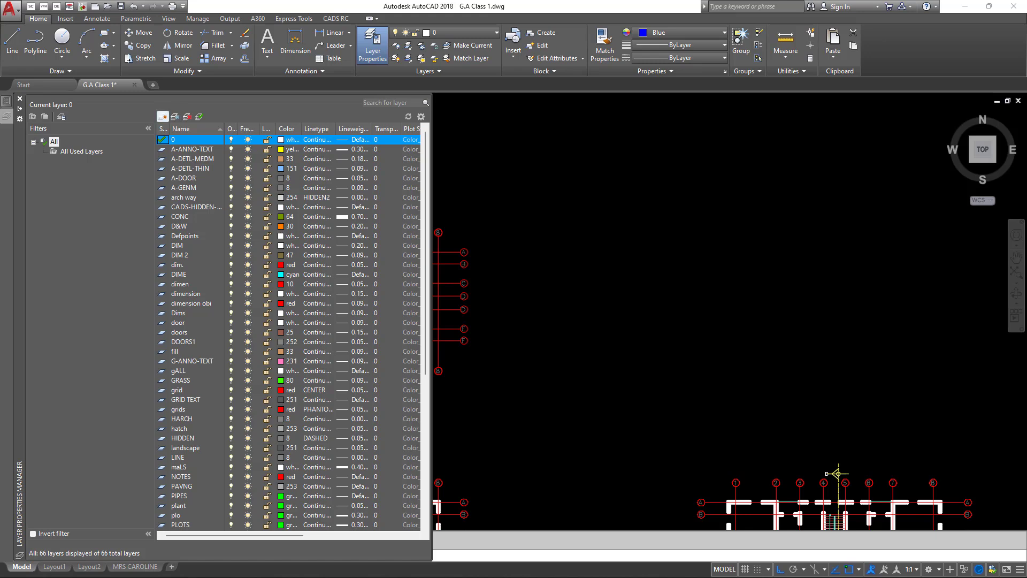
left_click(162, 117)
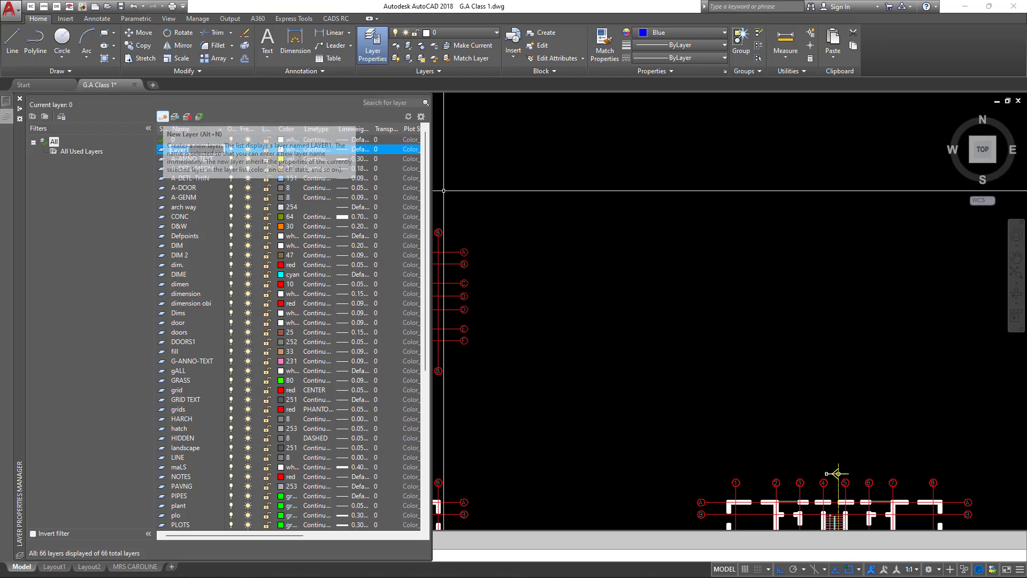
type("COLUMN")
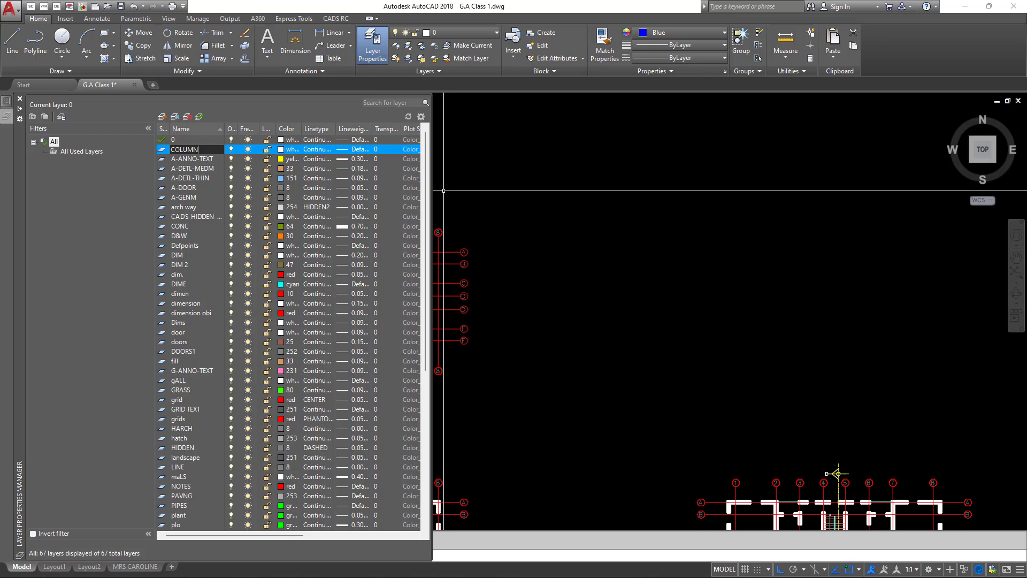
key("Return")
left_click(287, 149)
left_click(331, 252)
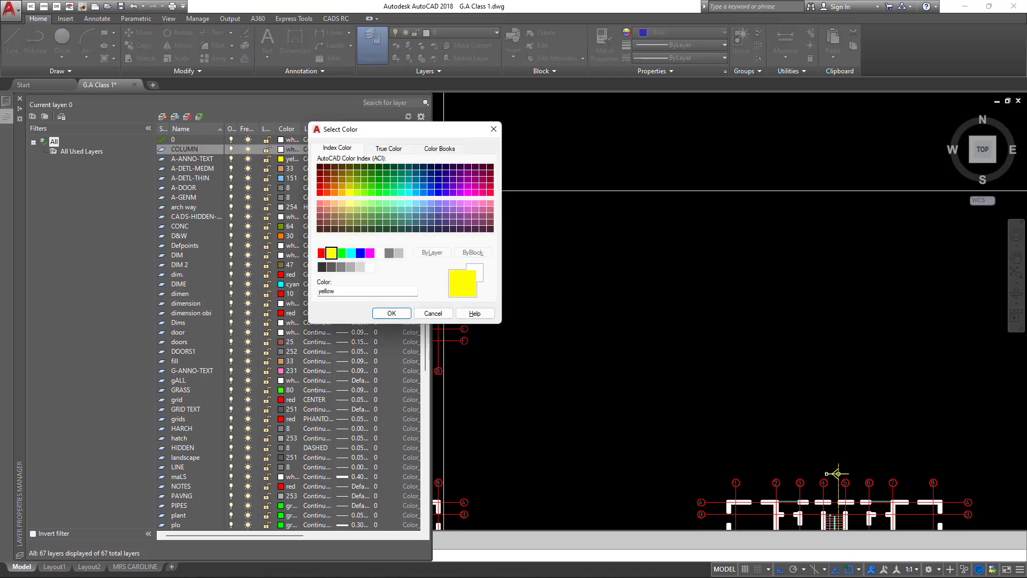
left_click(391, 312)
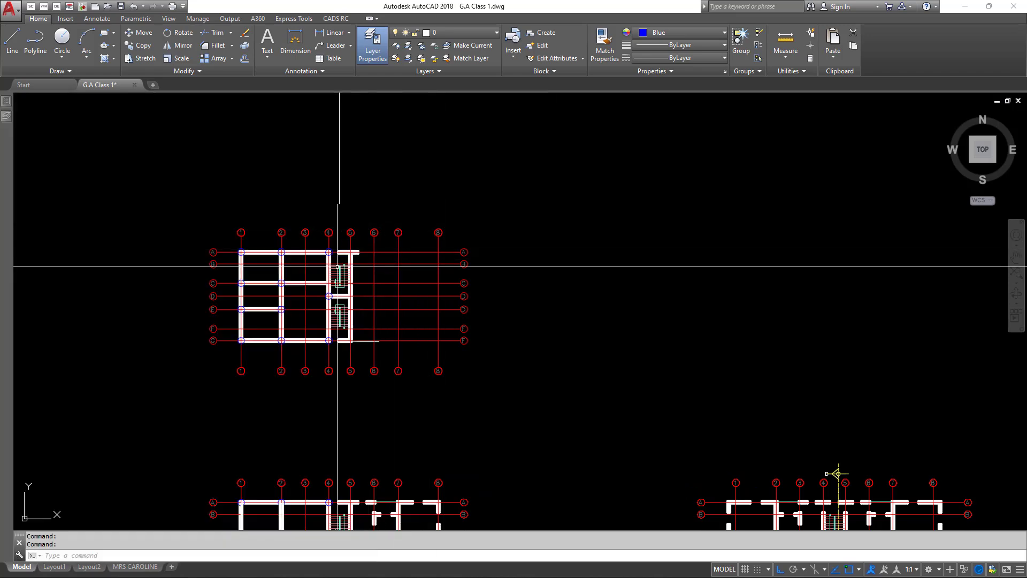
Make COLUMN the current layer.
scroll(278, 311, "up", 5)
scroll(278, 312, "down", 4)
middle_click_drag(288, 289, 315, 252)
scroll(294, 267, "up", 4)
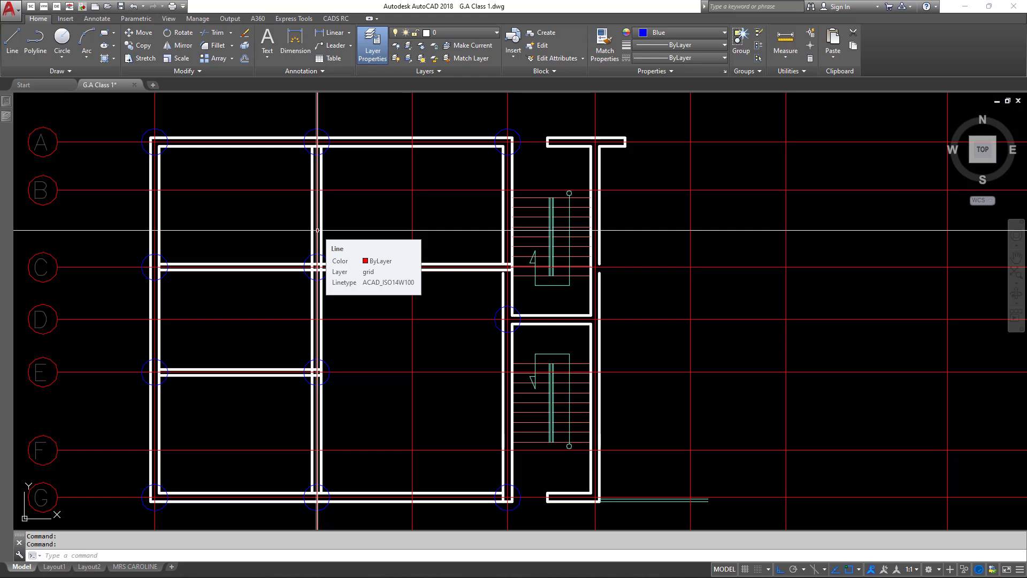
scroll(318, 230, "down", 2)
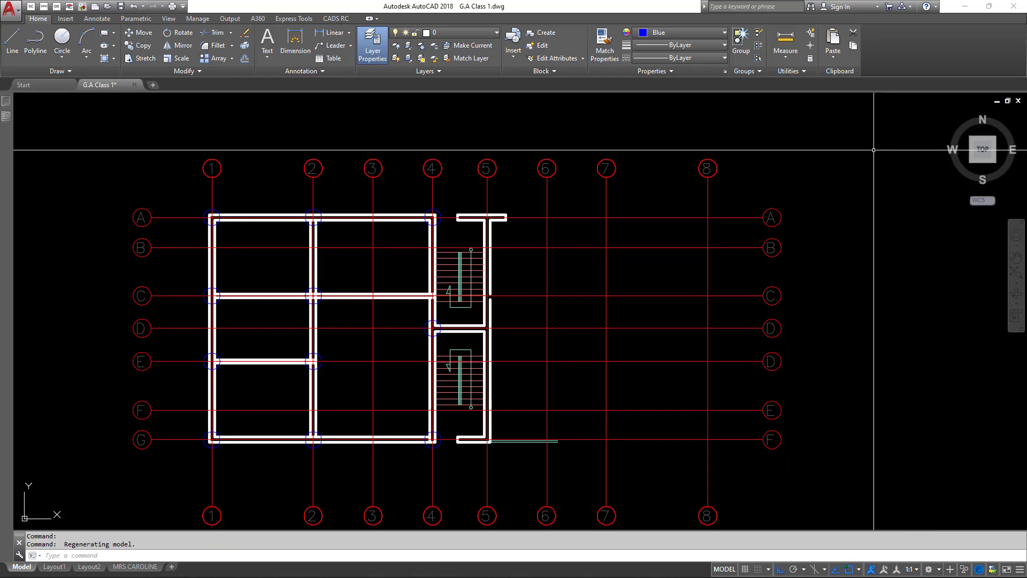
middle_click_drag(16, 196, 339, 248)
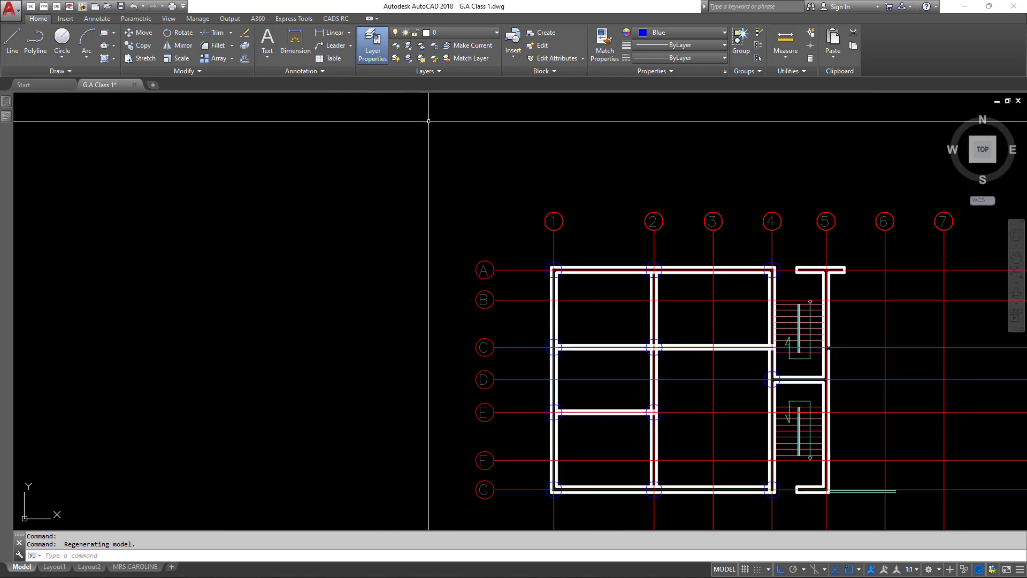
left_click(460, 33)
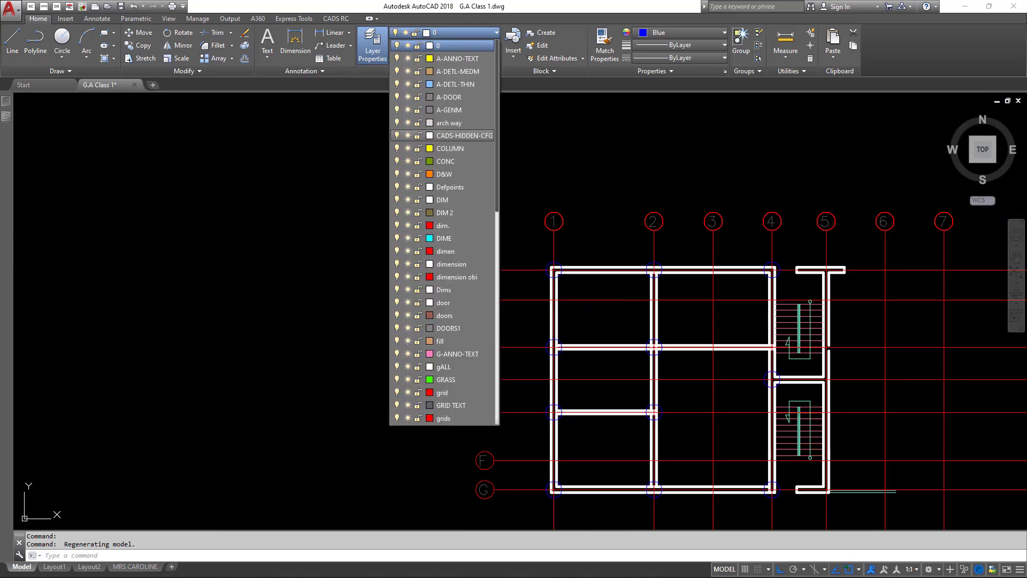
left_click(425, 148)
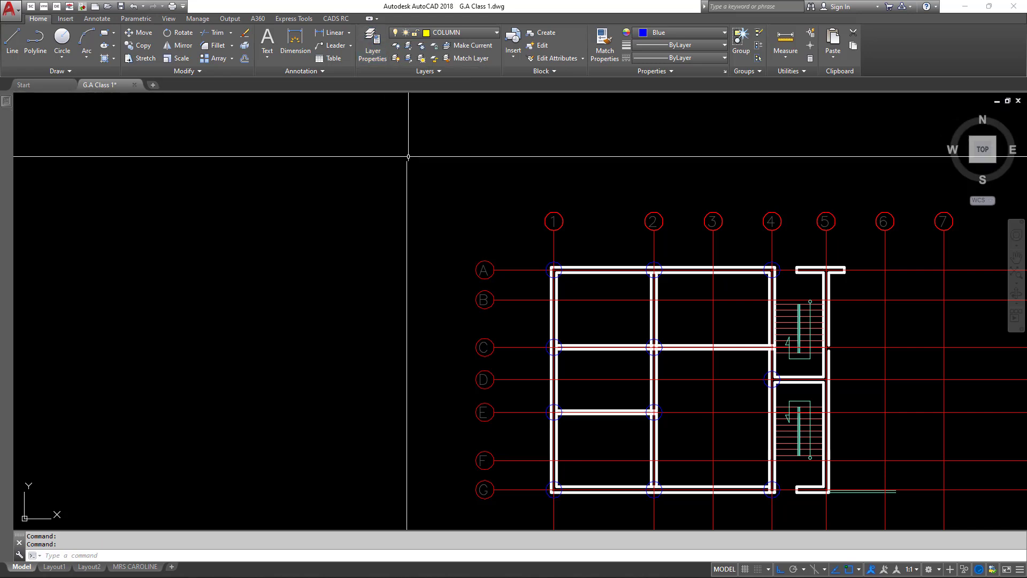
Set the COLUMN layer's lineweight to 0.35 mm.
left_click(372, 47)
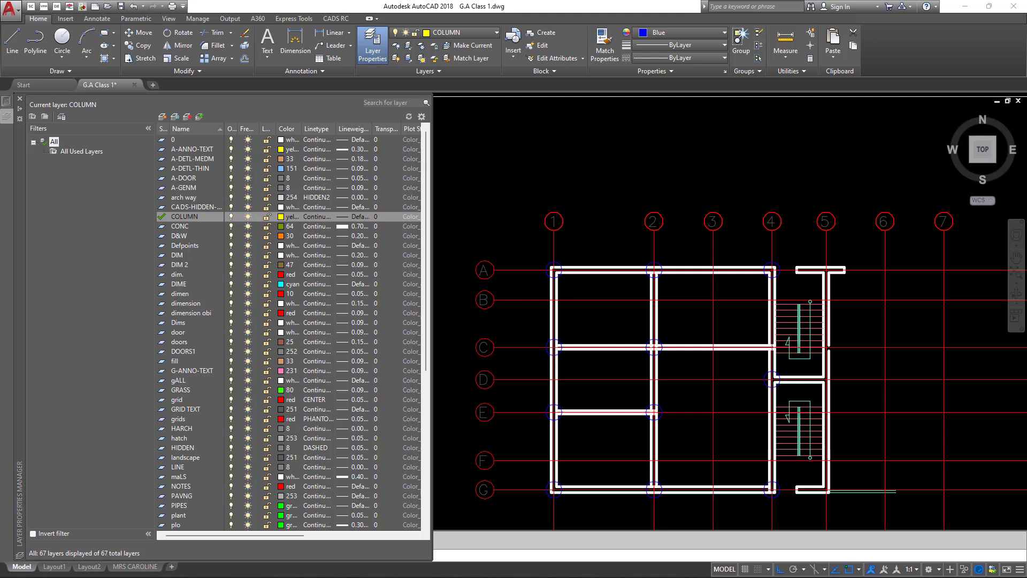
left_click(351, 217)
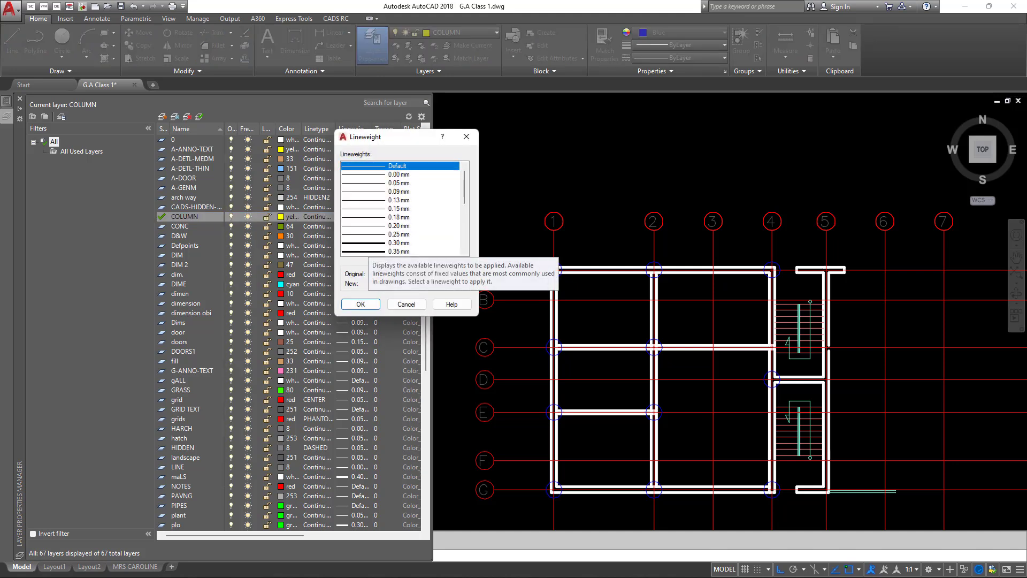
left_click(398, 251)
left_click(361, 304)
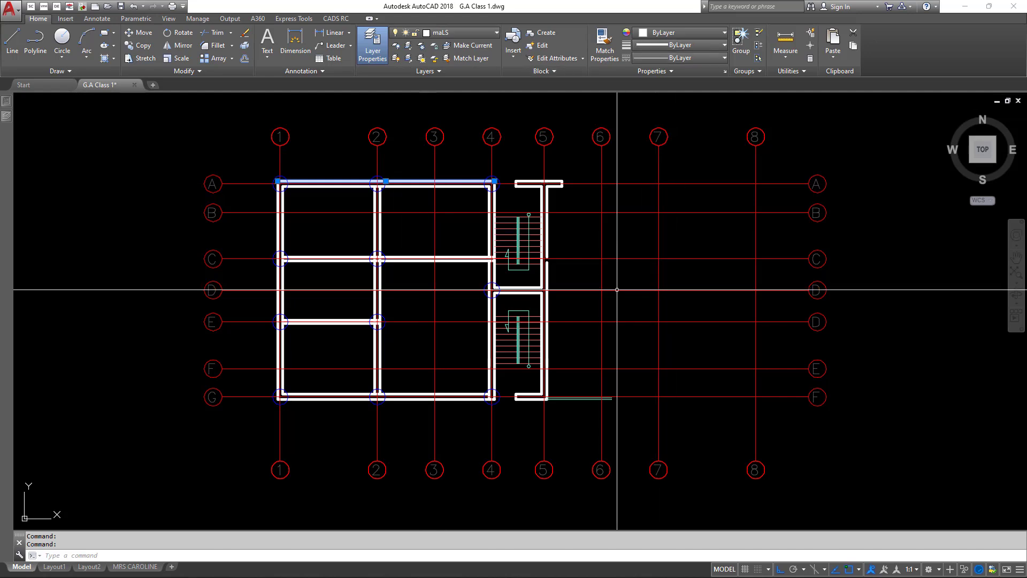
Filter the copied plan's objects to those on layer maLS with Quick Select and set their lineweight to 0.09 mm.
left_click(564, 429)
left_click(268, 172)
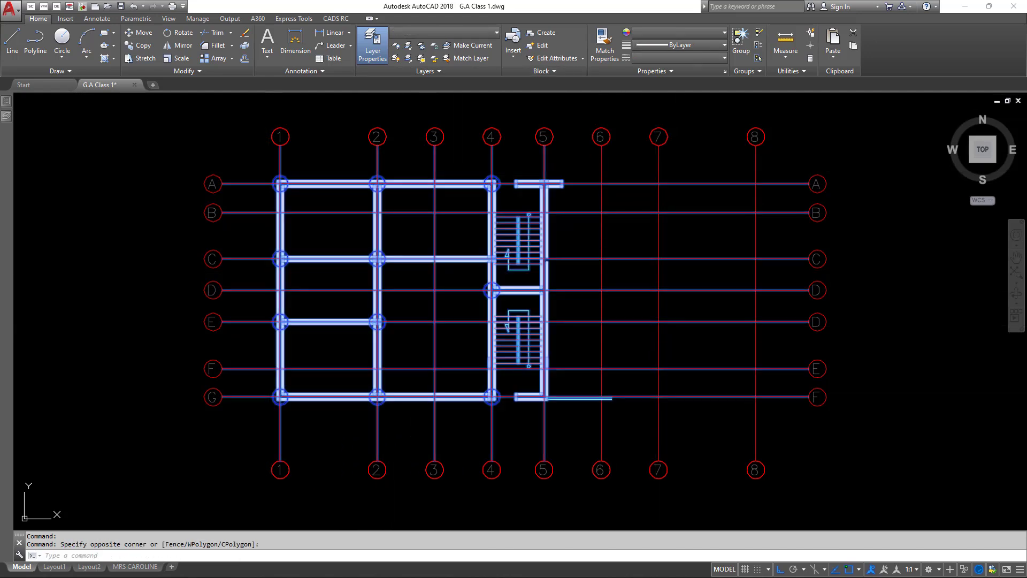
right_click(270, 171)
left_click(332, 384)
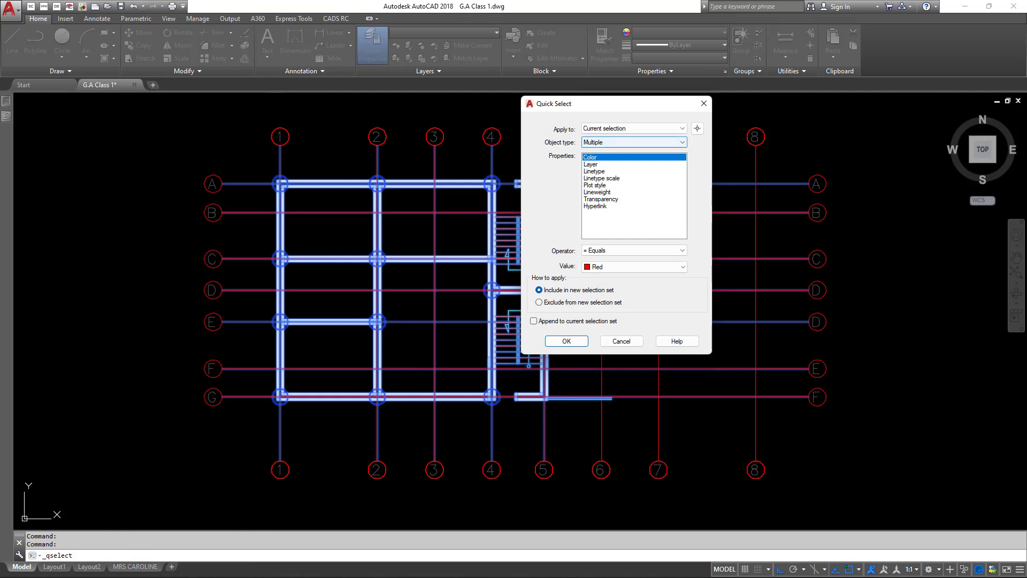
left_click(591, 164)
left_click(683, 267)
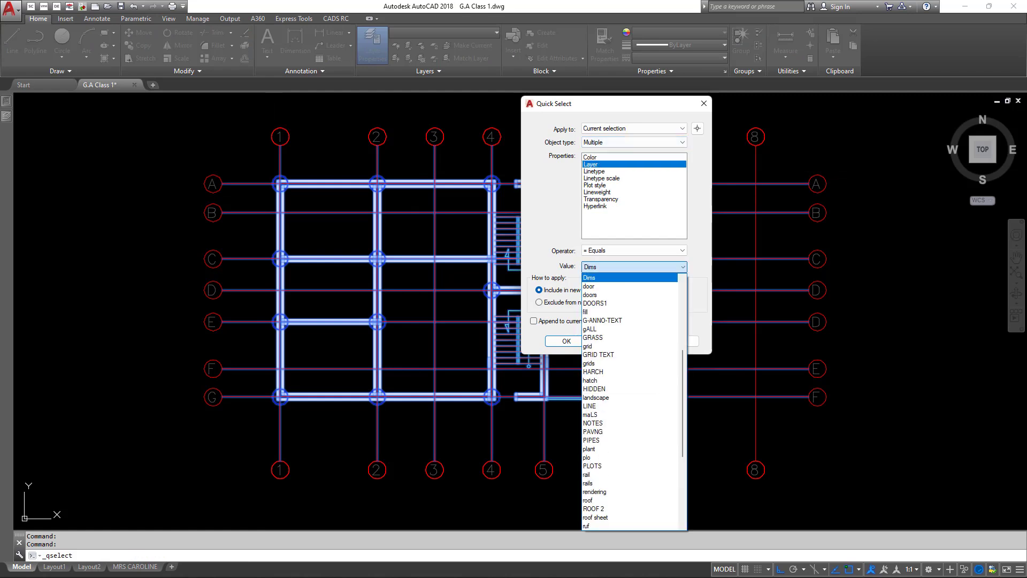
key("m")
left_click(594, 415)
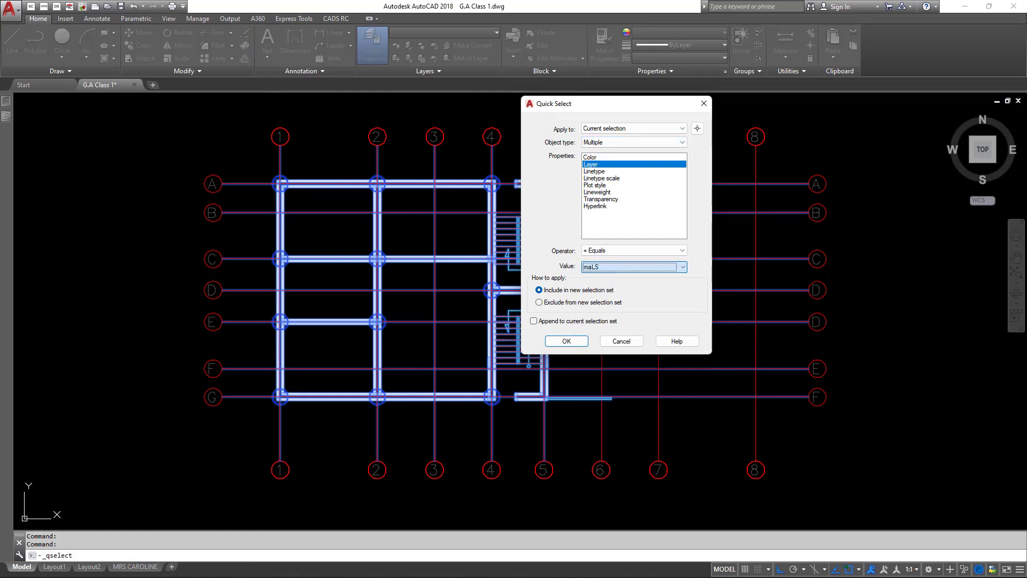
left_click(566, 341)
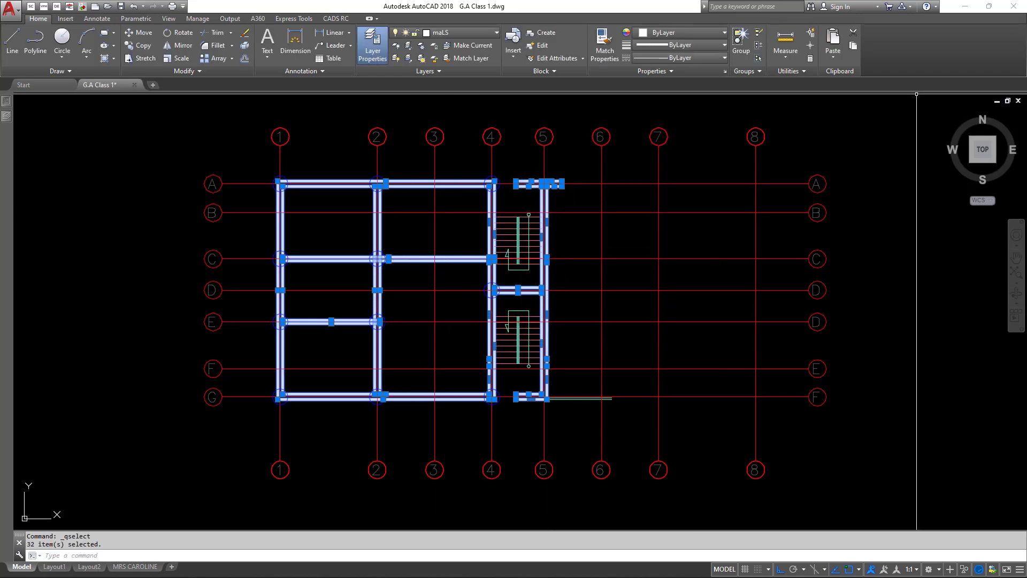
left_click(696, 44)
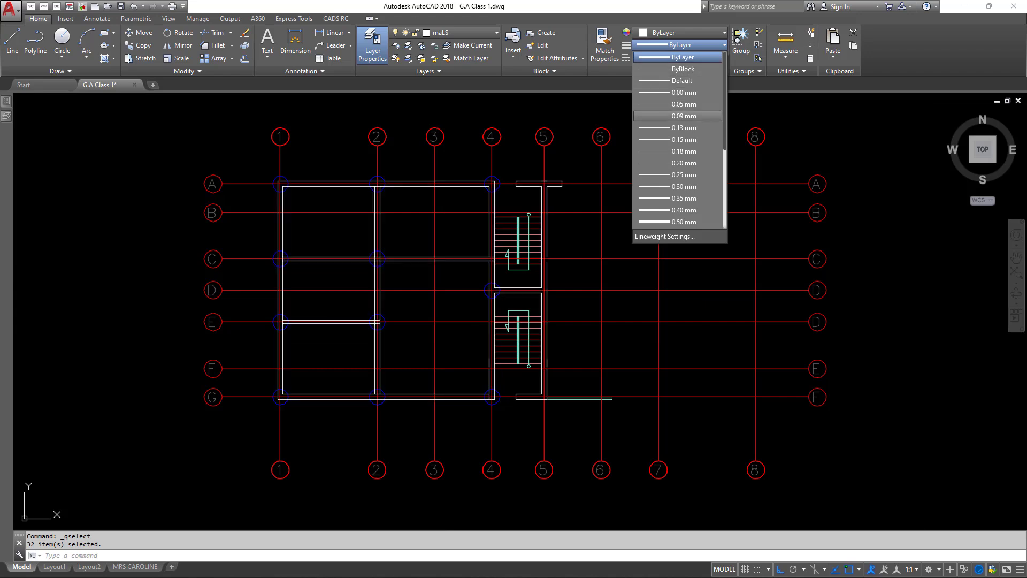
left_click(678, 116)
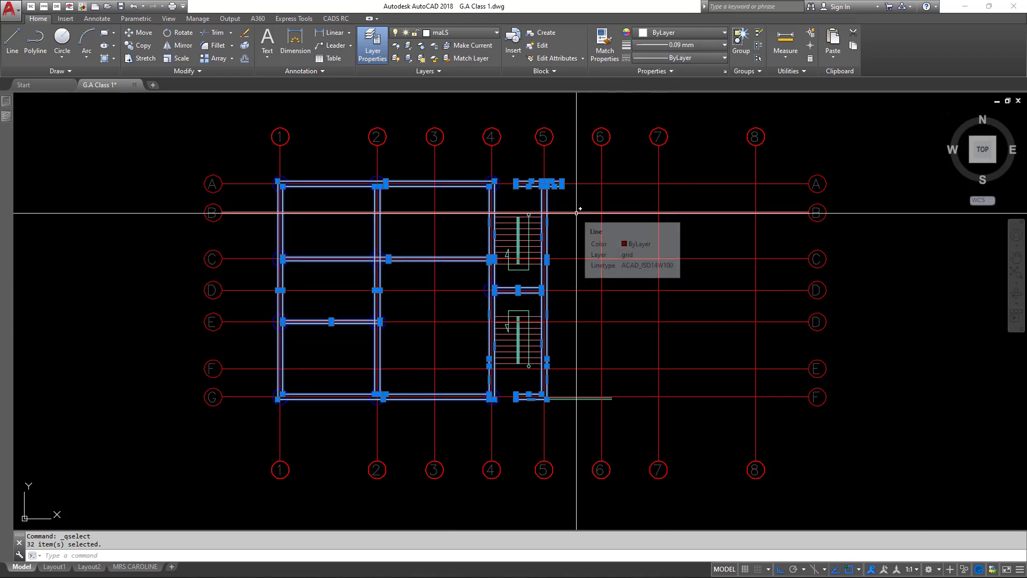
key("Escape")
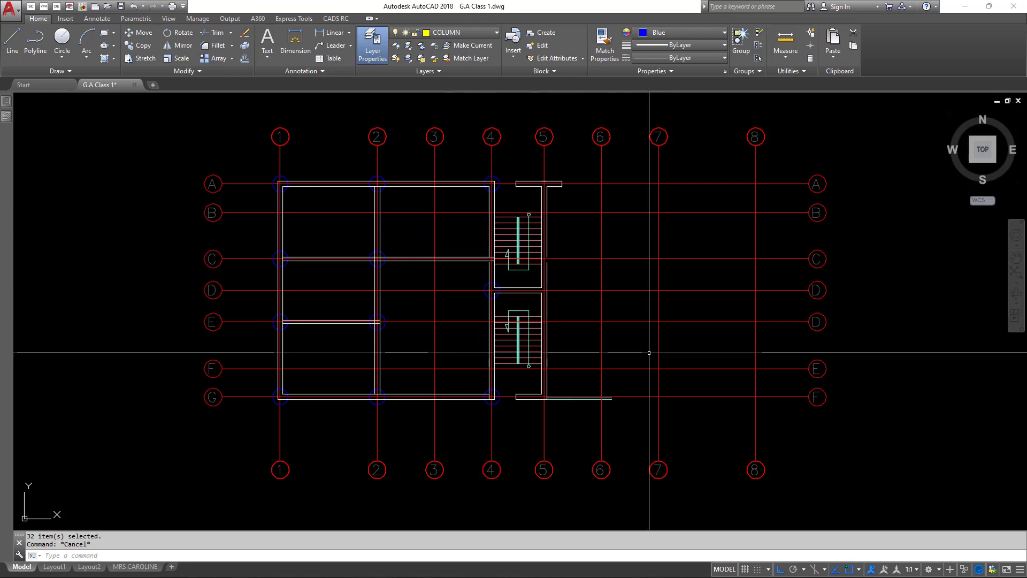
scroll(406, 182, "up", 4)
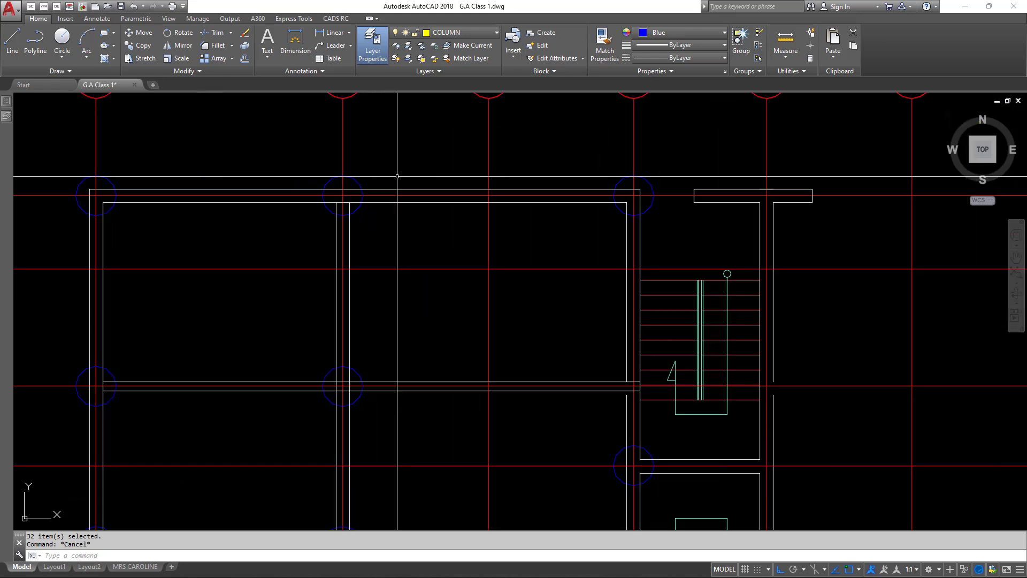
scroll(418, 186, "down", 4)
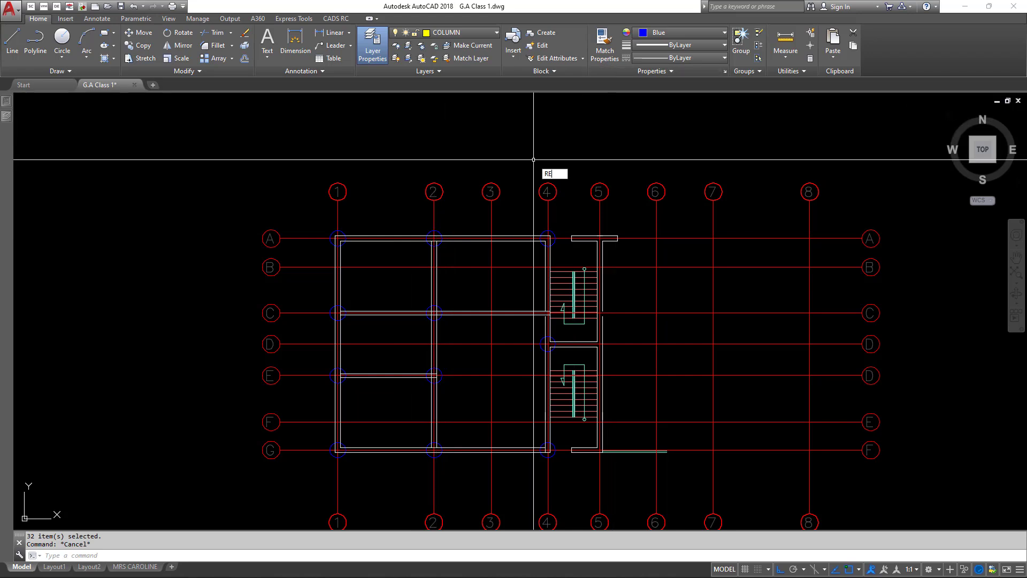
key("Return")
scroll(530, 155, "up", 4)
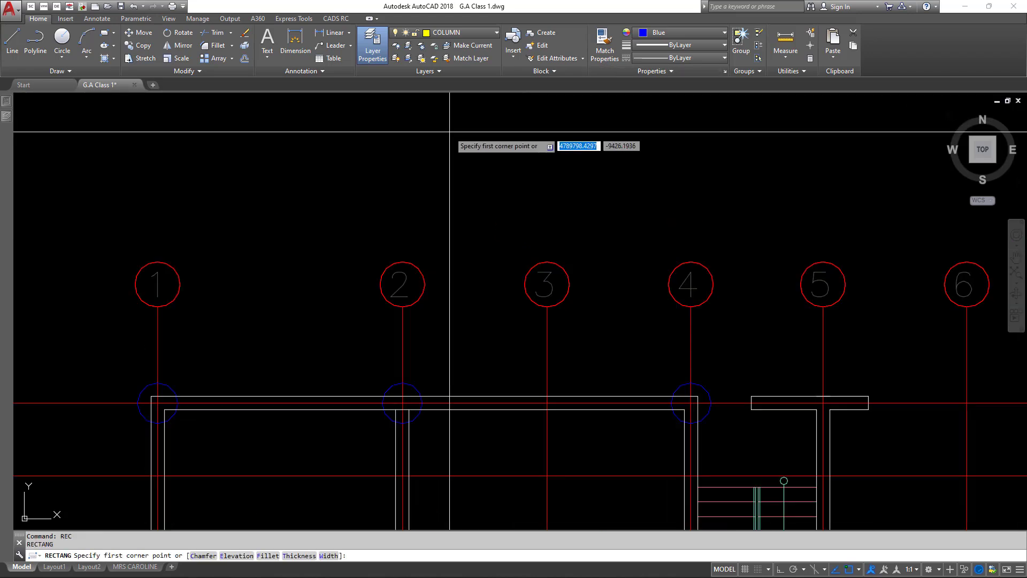
left_click(436, 187)
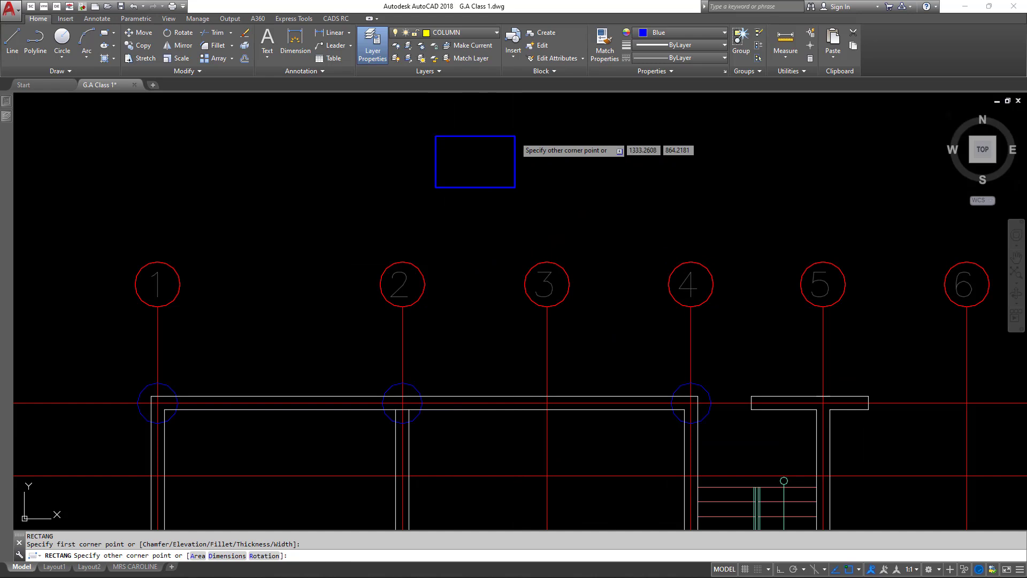
key("Escape")
Set the drawing colour to ByLayer and draw a 230 by 230 column rectangle above the copied plan, between grids 2 and 3.
left_click(679, 32)
left_click(663, 45)
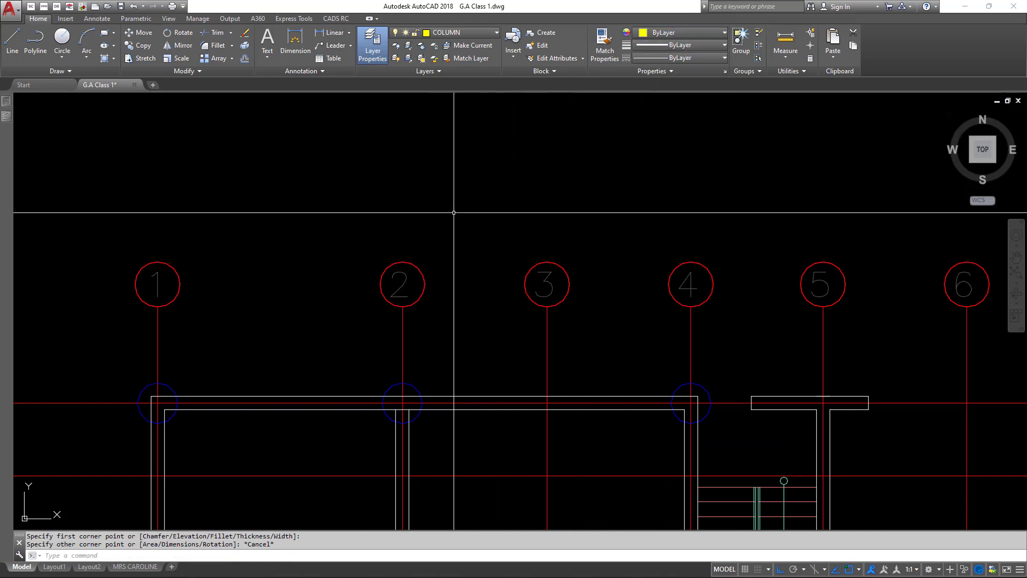
key("Escape")
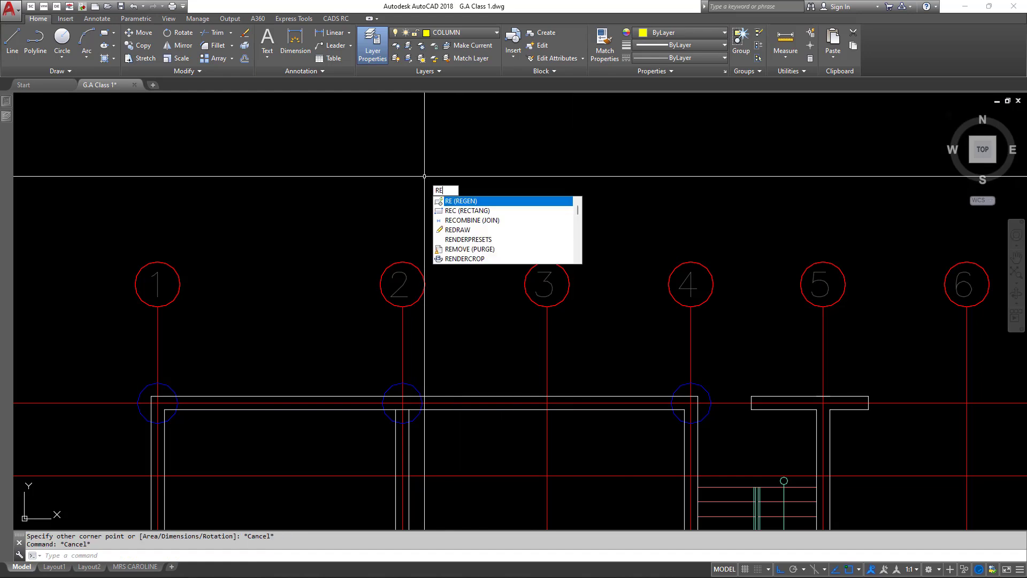
key("Return")
left_click(421, 209)
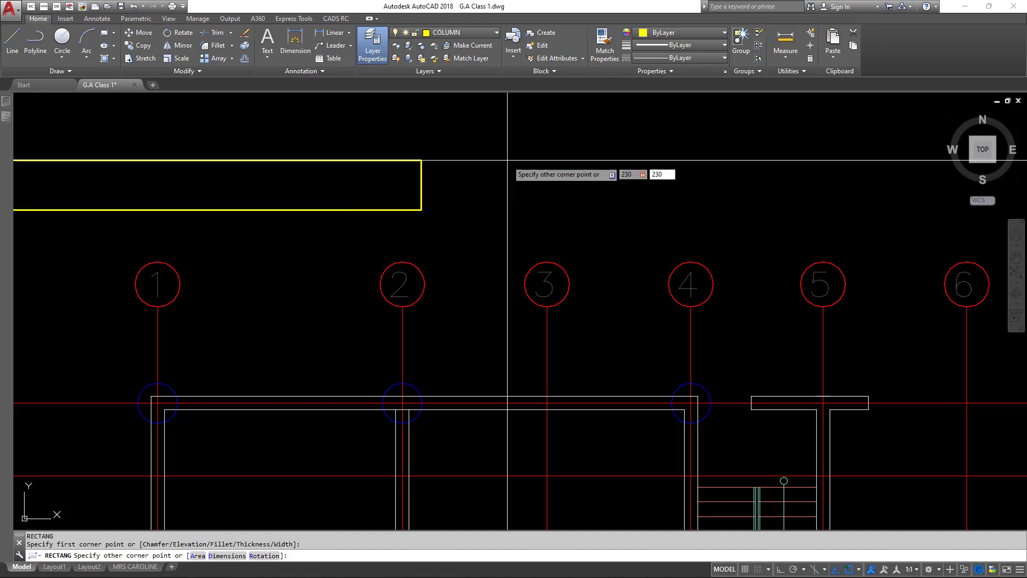
key("Return")
Hatch the inside of the 230 by 230 column square.
scroll(471, 169, "up", 3)
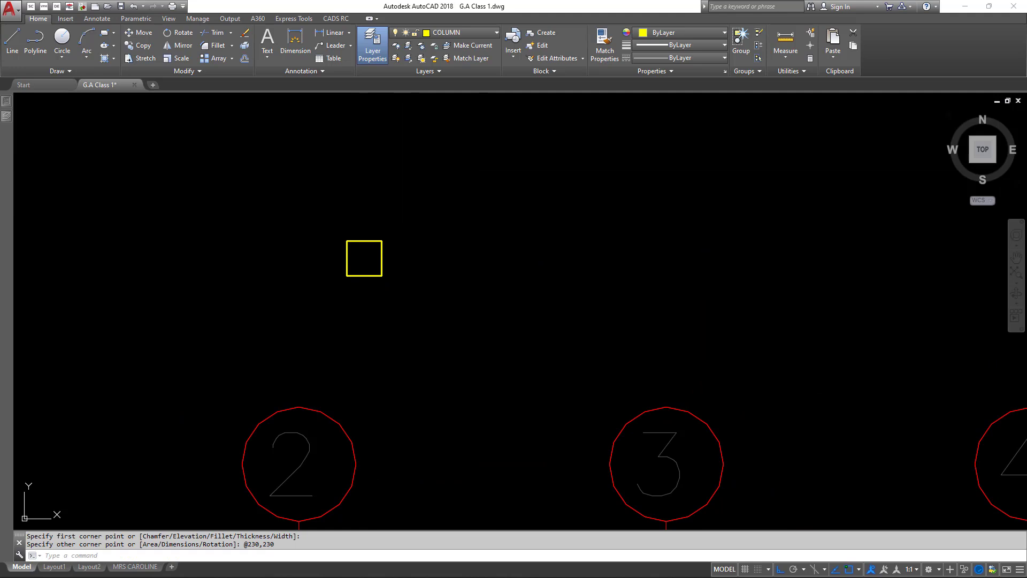
type("h")
key("Return")
left_click(361, 262)
key("Return")
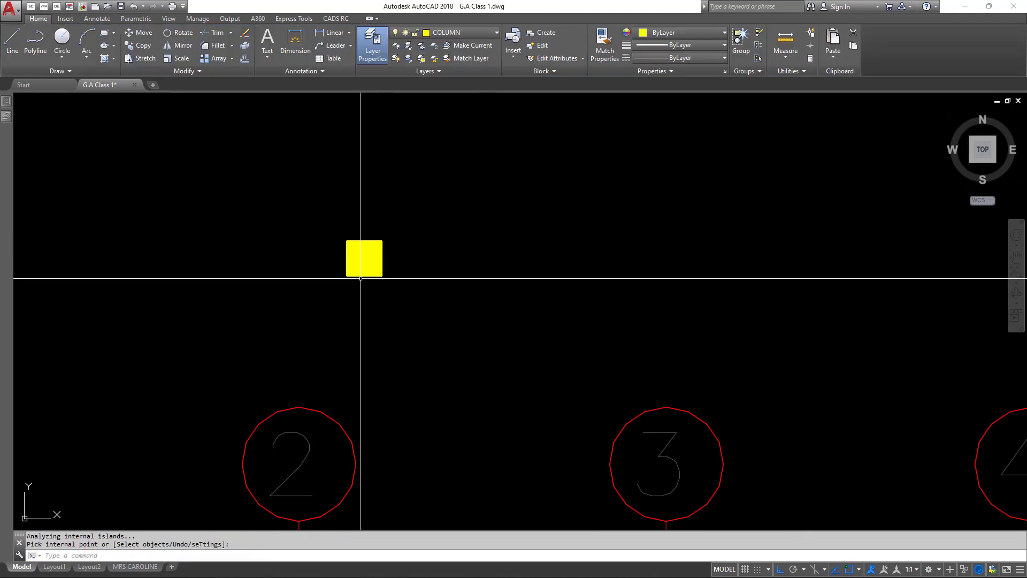
Move the column square's hatch to layer 0.
left_click(365, 265)
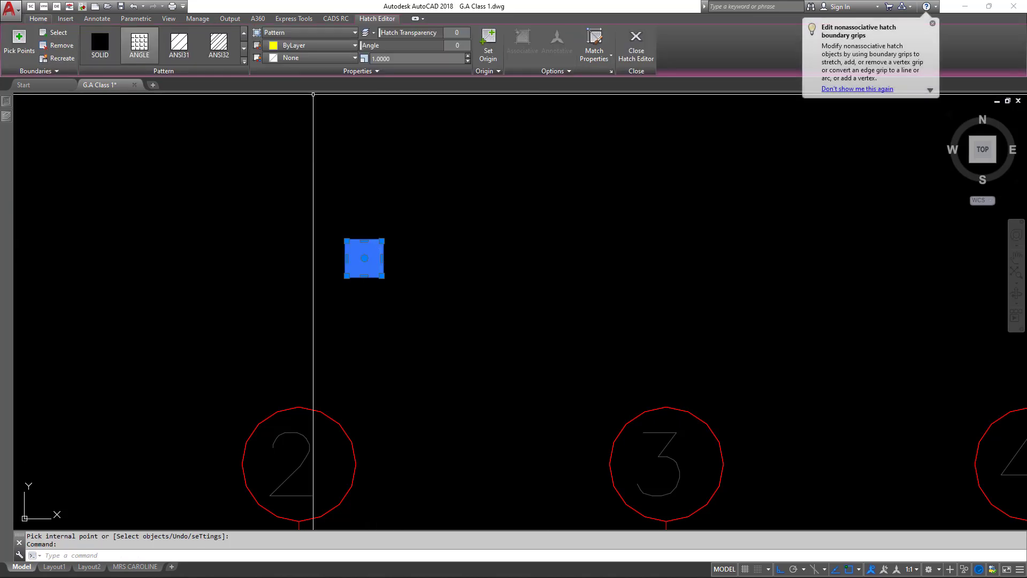
left_click(38, 19)
left_click(460, 32)
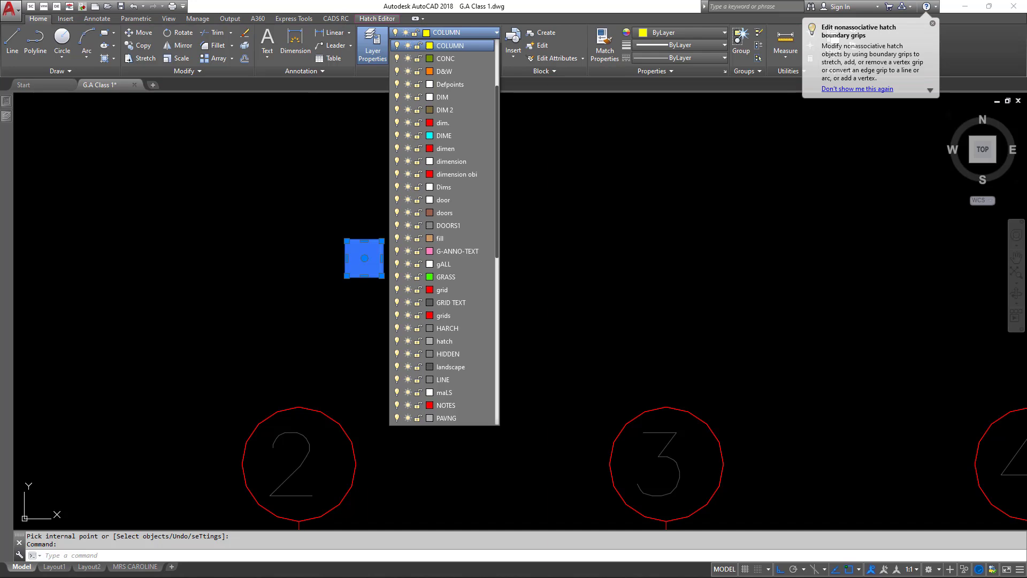
key("Escape")
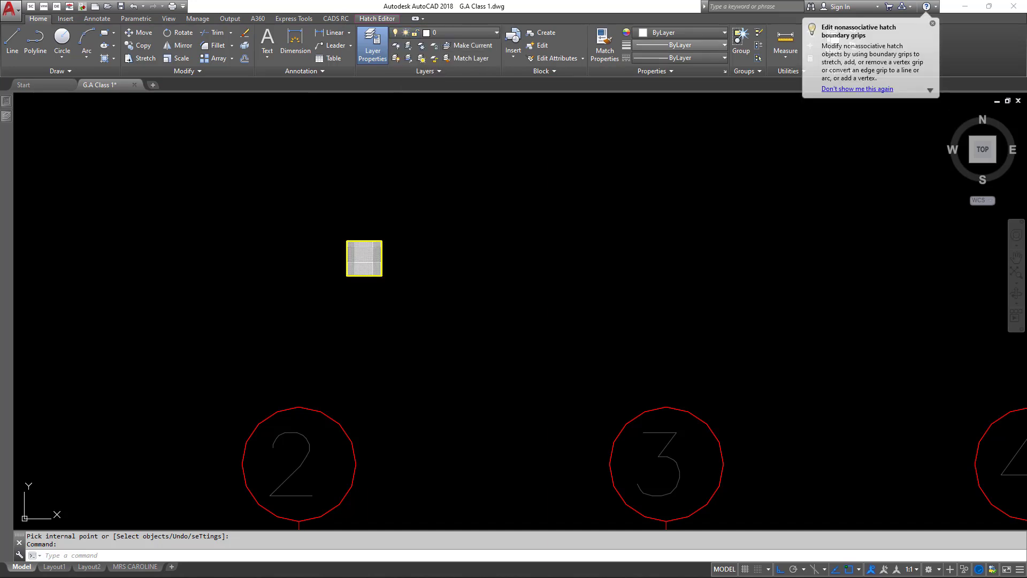
Copy the hatched column square, using its centre as base point, onto the intersection of grids A and 1.
scroll(470, 211, "down", 5)
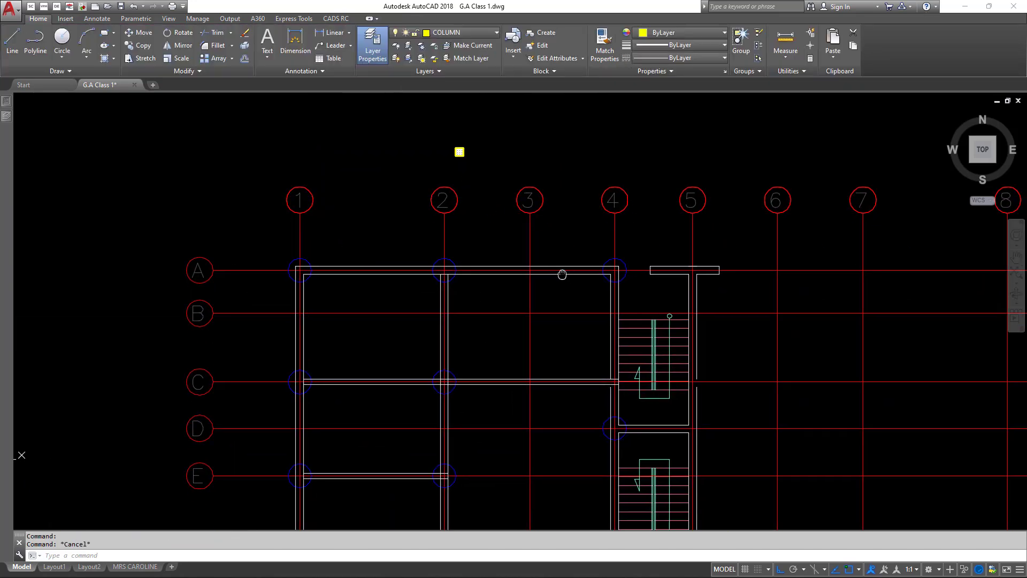
scroll(466, 175, "up", 4)
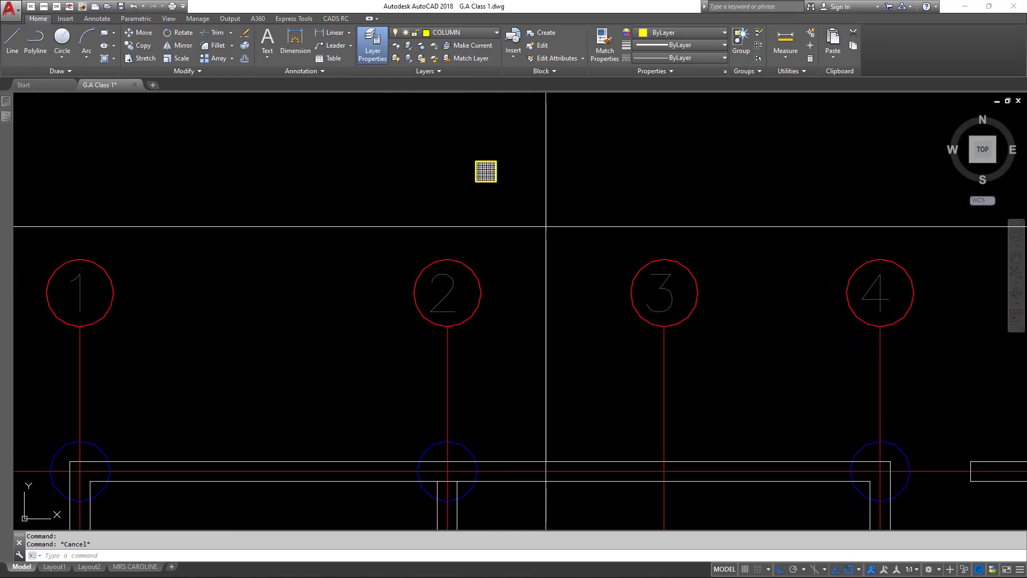
left_click(439, 129)
right_click(563, 146)
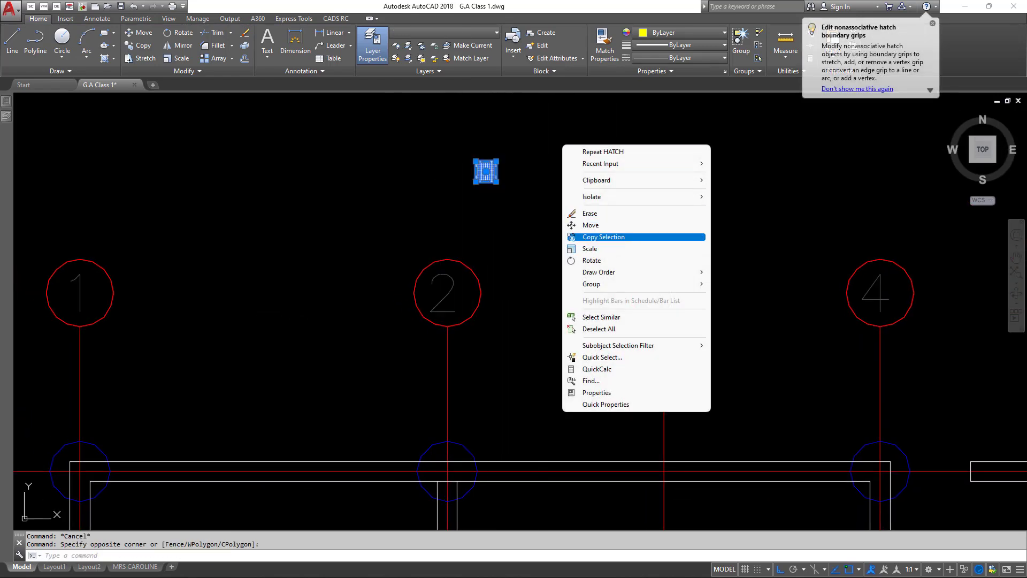
left_click(604, 237)
scroll(522, 149, "up", 4)
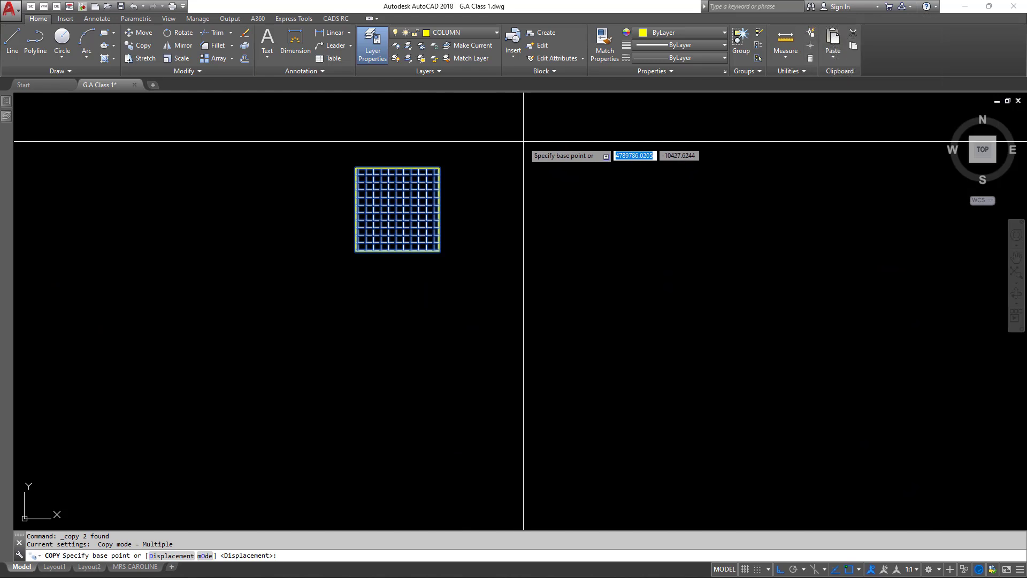
scroll(522, 140, "down", 2)
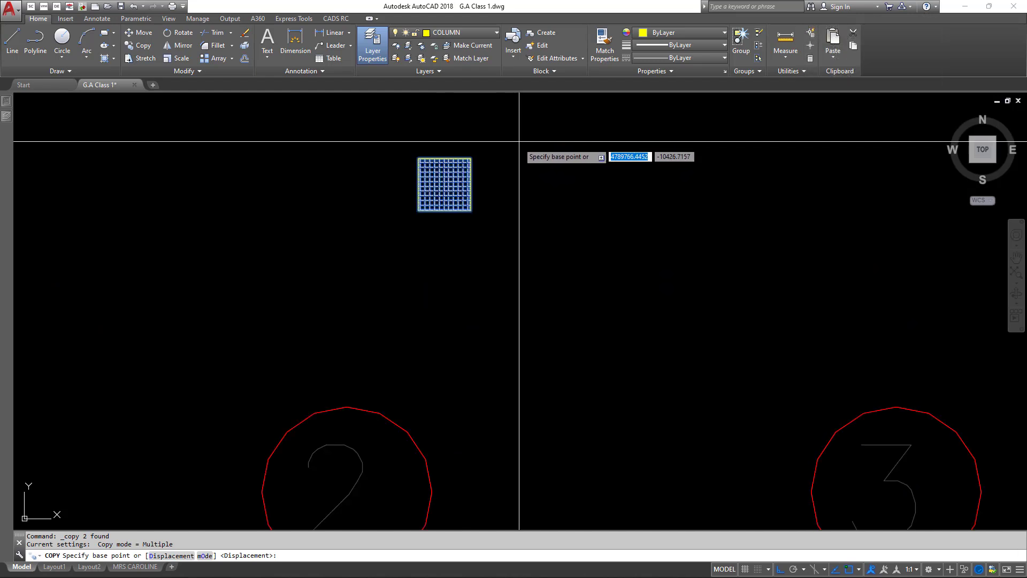
left_click(445, 186)
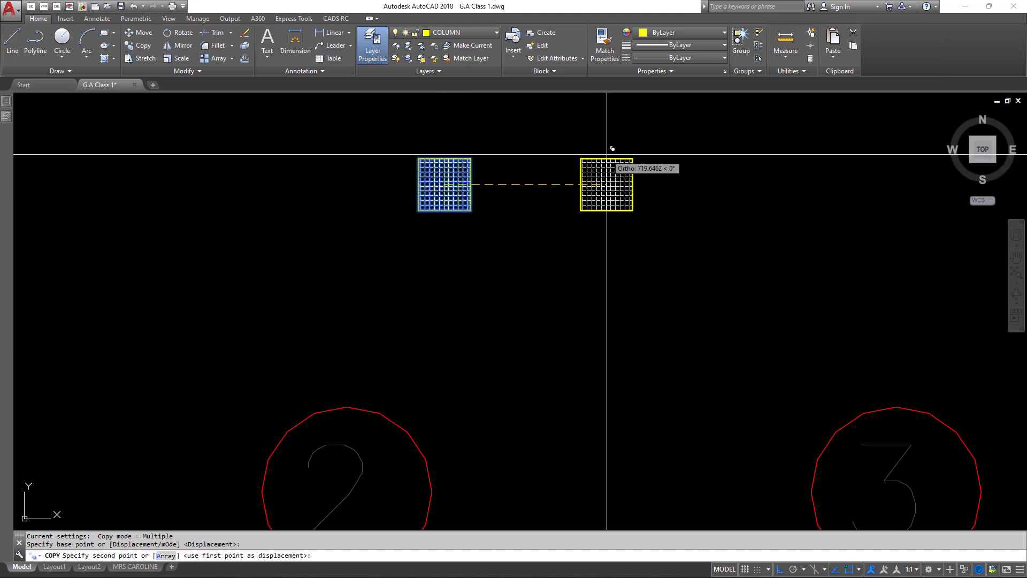
scroll(607, 185, "down", 3)
scroll(482, 240, "up", 5)
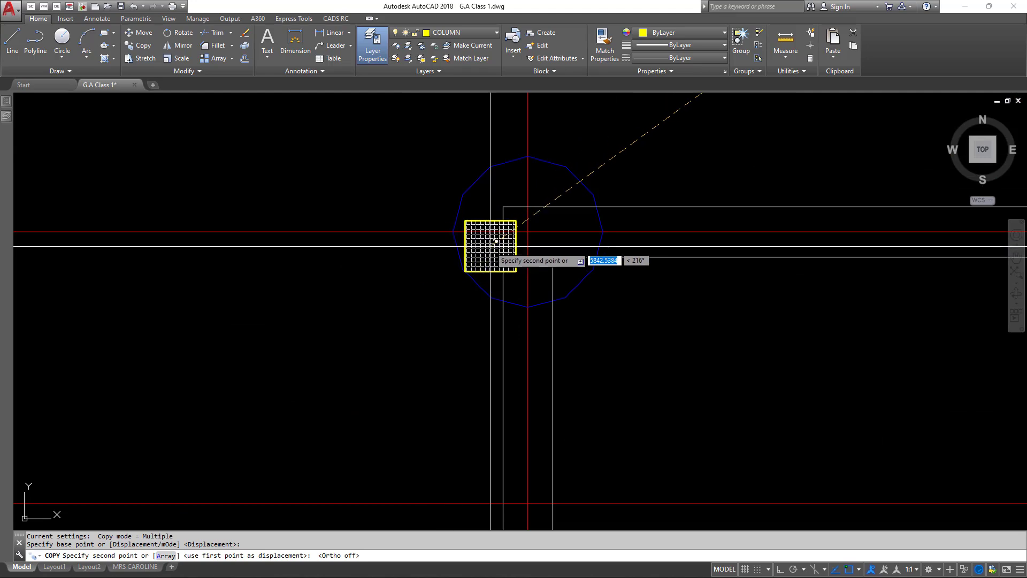
left_click(461, 237)
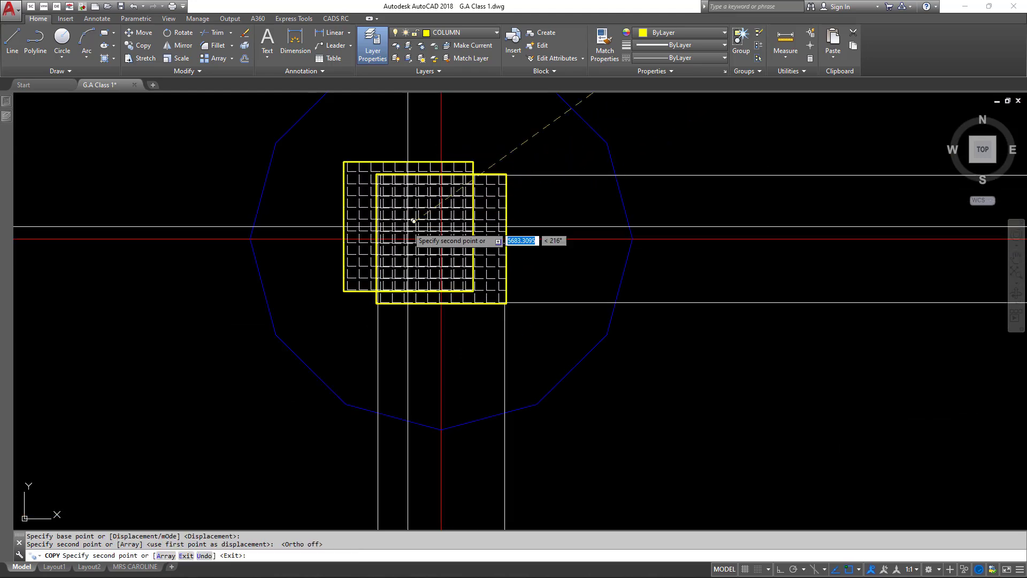
Place further copies of the column along grid A at grids 2 and 4.
scroll(360, 216, "down", 5)
middle_click_drag(452, 279, 378, 232)
scroll(457, 192, "up", 5)
left_click(433, 197)
scroll(510, 229, "down", 5)
middle_click_drag(669, 229, 507, 229)
scroll(452, 219, "up", 4)
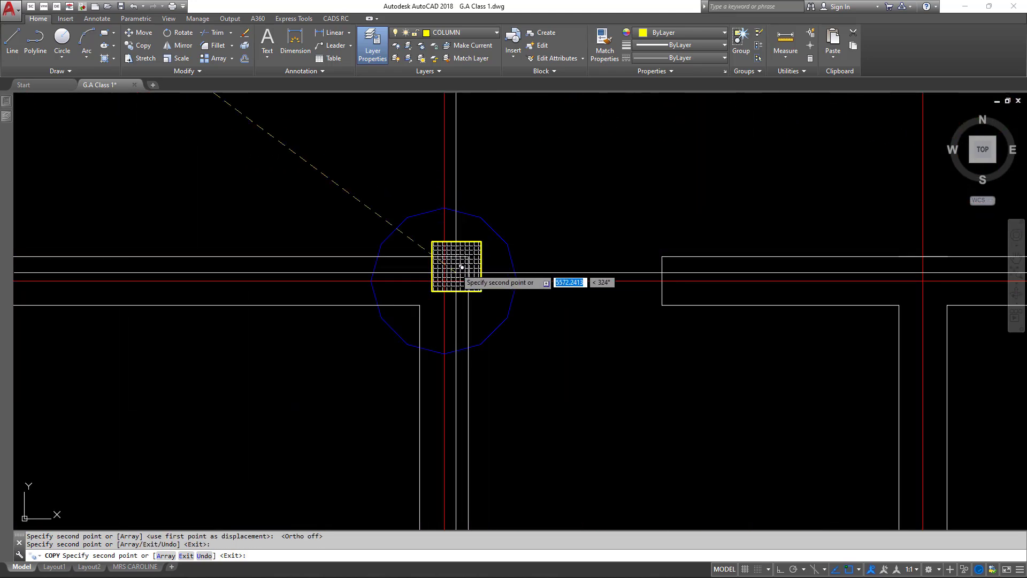
Place column copies along grid C at grids 1, 2 and 4.
scroll(469, 212, "down", 4)
middle_click_drag(357, 362, 360, 278)
scroll(330, 240, "up", 4)
scroll(347, 241, "down", 4)
middle_click_drag(509, 275, 428, 236)
scroll(356, 198, "up", 4)
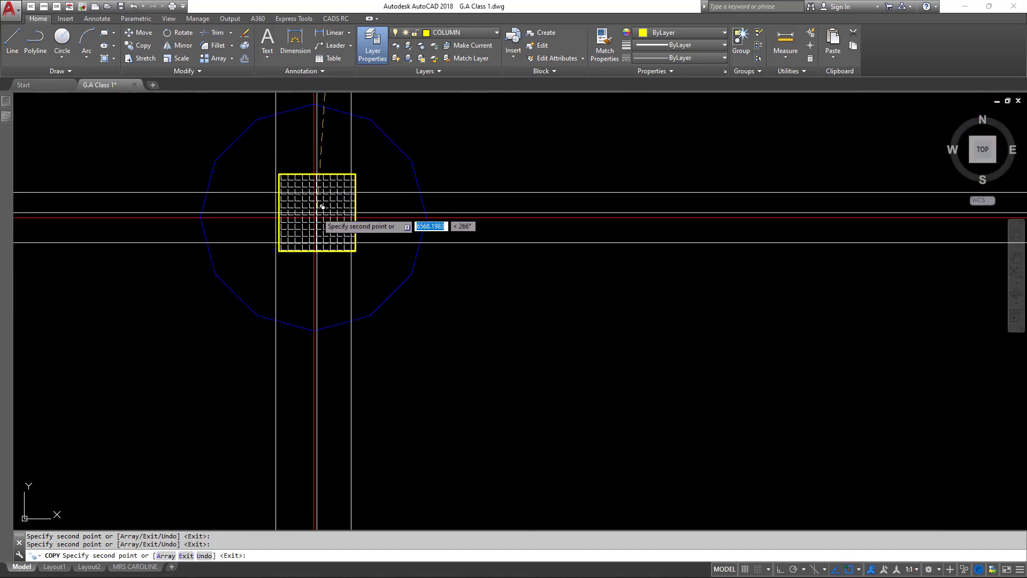
scroll(251, 197, "down", 4)
scroll(592, 168, "up", 3)
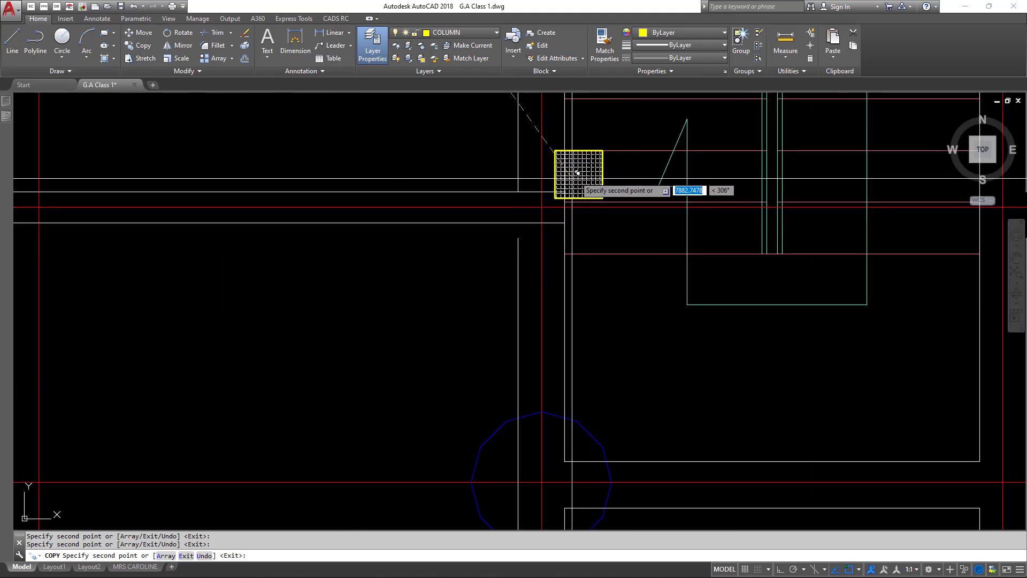
Place column copies along grid E at grids 1 and 2.
scroll(542, 202, "down", 4)
middle_click_drag(472, 202, 563, 167)
scroll(191, 245, "up", 4)
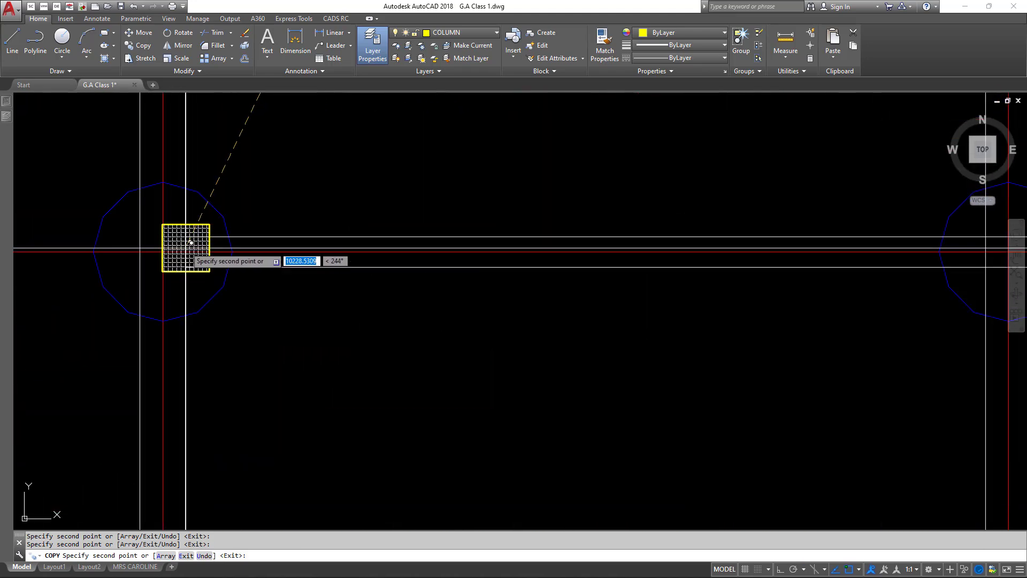
scroll(167, 246, "down", 4)
scroll(349, 230, "up", 4)
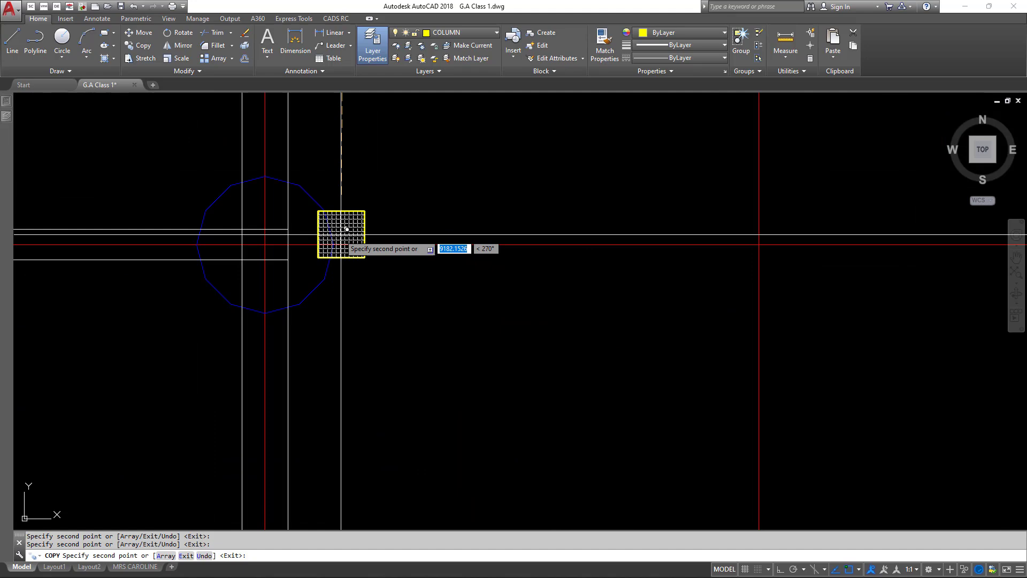
scroll(257, 232, "down", 4)
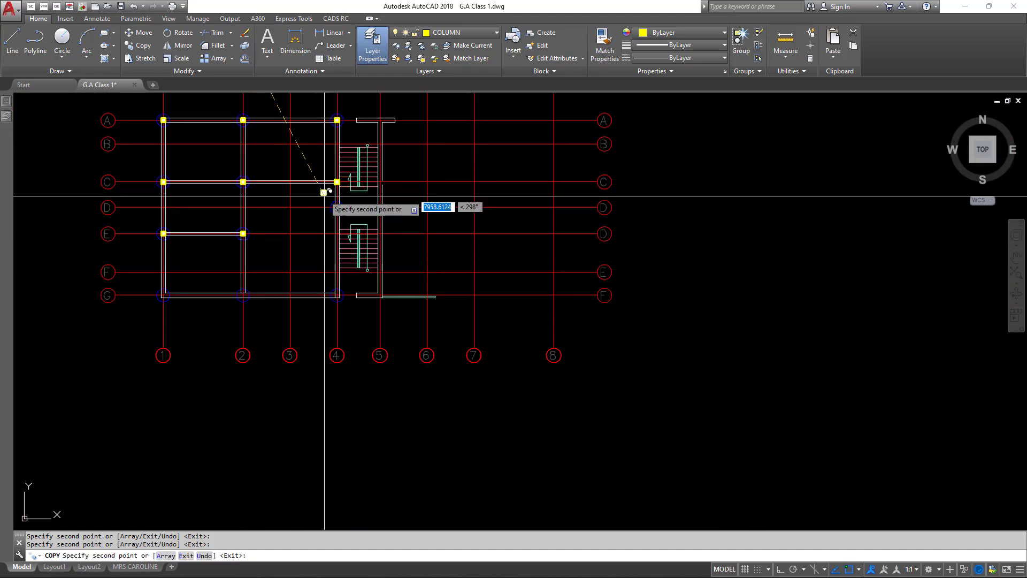
Place column copies along grid G at grids 1, 2 and 4 and at intersection D-4, and end the copying.
scroll(336, 197, "up", 4)
scroll(426, 167, "down", 4)
scroll(229, 246, "up", 5)
scroll(230, 312, "down", 4)
scroll(298, 298, "up", 5)
scroll(254, 279, "down", 4)
scroll(416, 225, "up", 5)
scroll(359, 277, "down", 5)
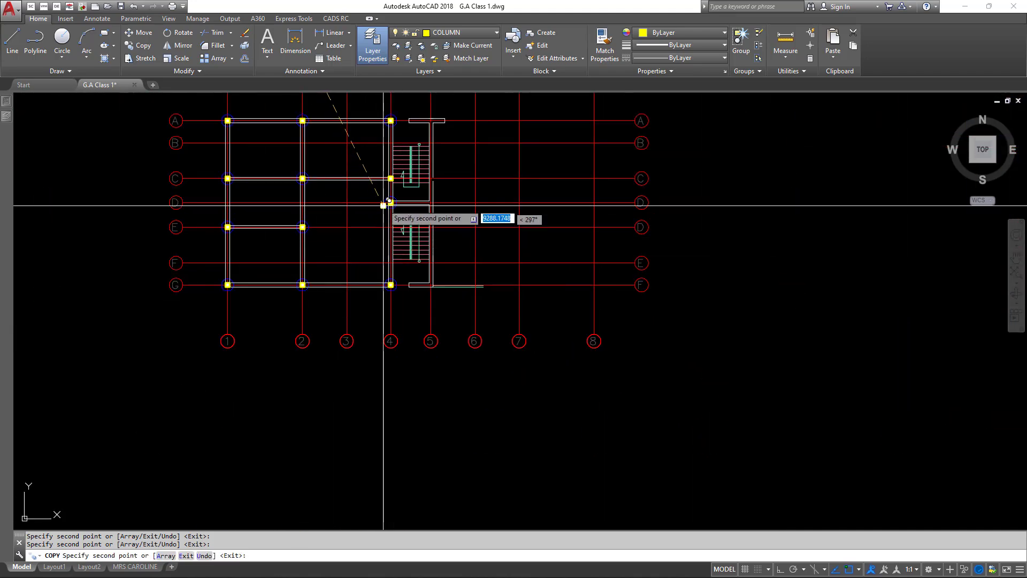
scroll(365, 194, "up", 5)
key("Escape")
Erase the hatched column at the intersection of grids C and 4.
left_click(417, 202)
left_click(422, 278)
key("e")
key("Return")
Try to join the two broken wall line segments along grid 4 on either side of grid C.
left_click(416, 203)
left_click(395, 217)
left_click(413, 172)
left_click(375, 160)
key("j")
key("Return")
scroll(465, 227, "down", 5)
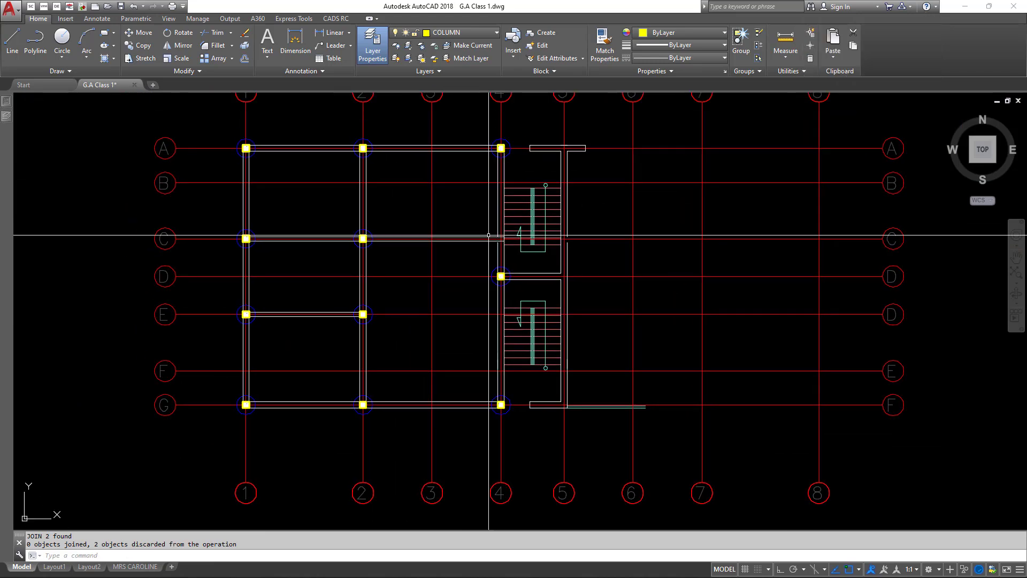
scroll(384, 202, "down", 2)
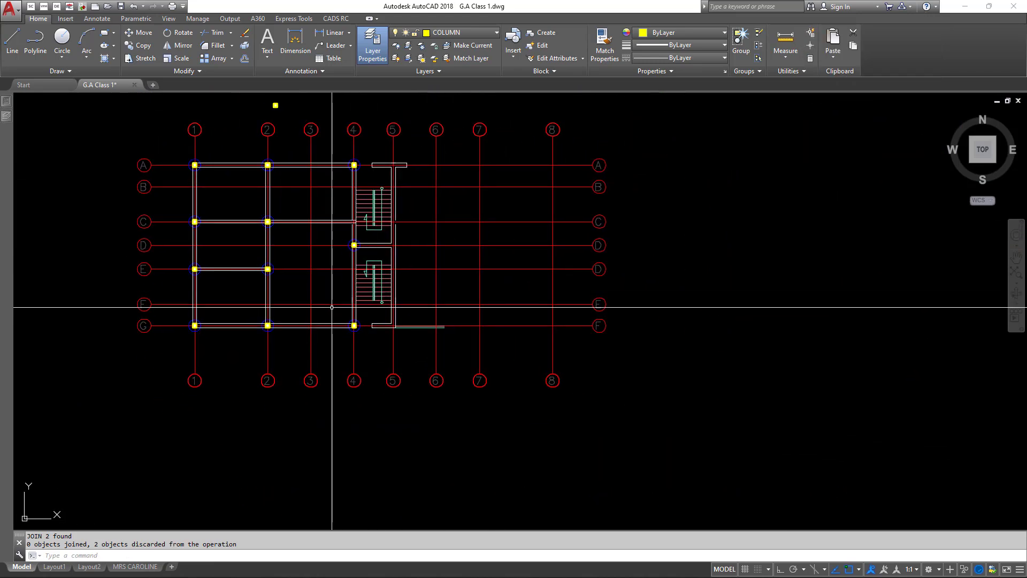
middle_click_drag(316, 292, 401, 270)
scroll(382, 263, "up", 2)
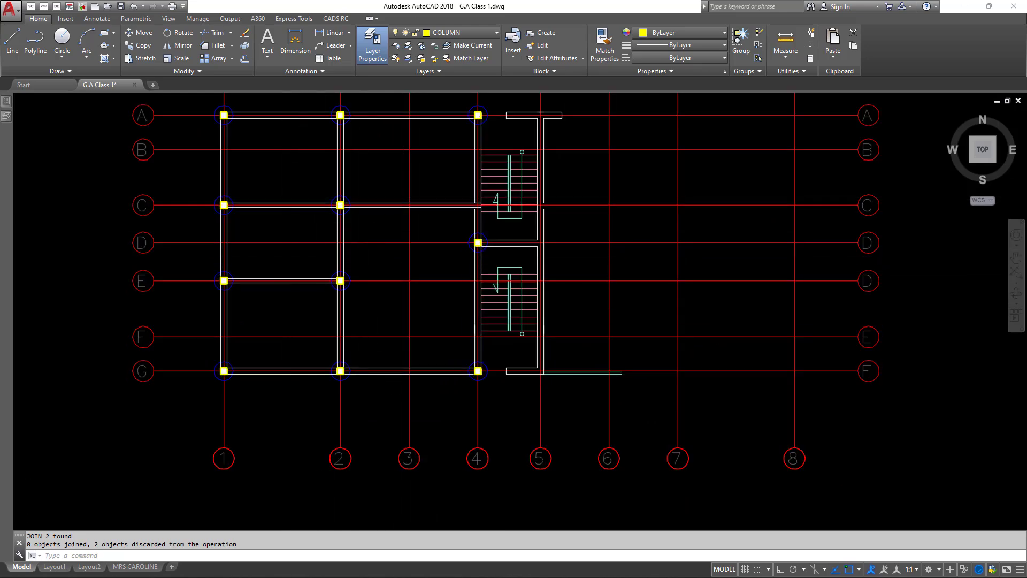
scroll(282, 202, "down", 2)
Filter the plan's objects by colour Blue with Quick Select and erase the blue marker circles around the columns.
scroll(242, 139, "up", 6)
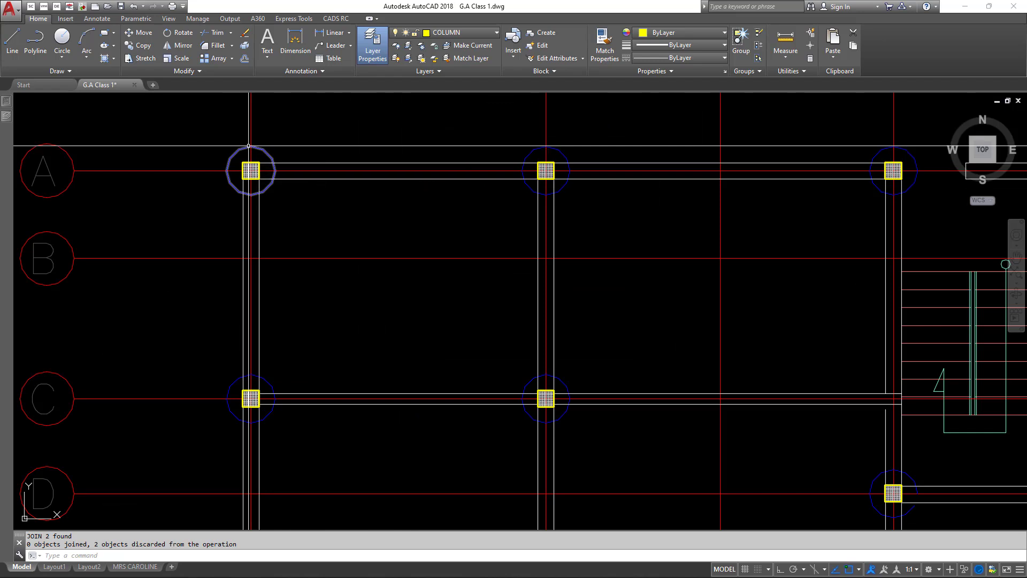
left_click(249, 146)
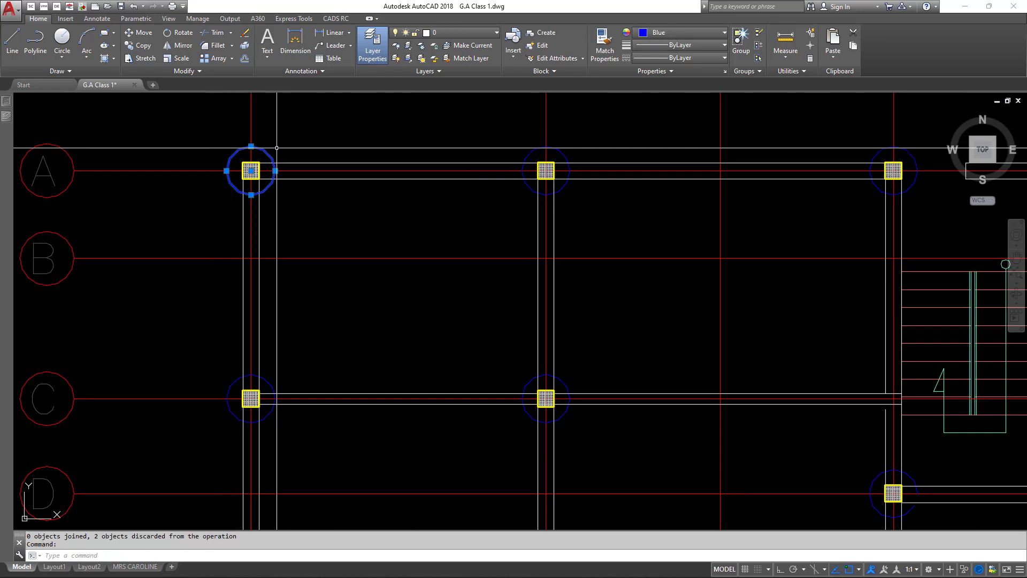
scroll(384, 163, "down", 6)
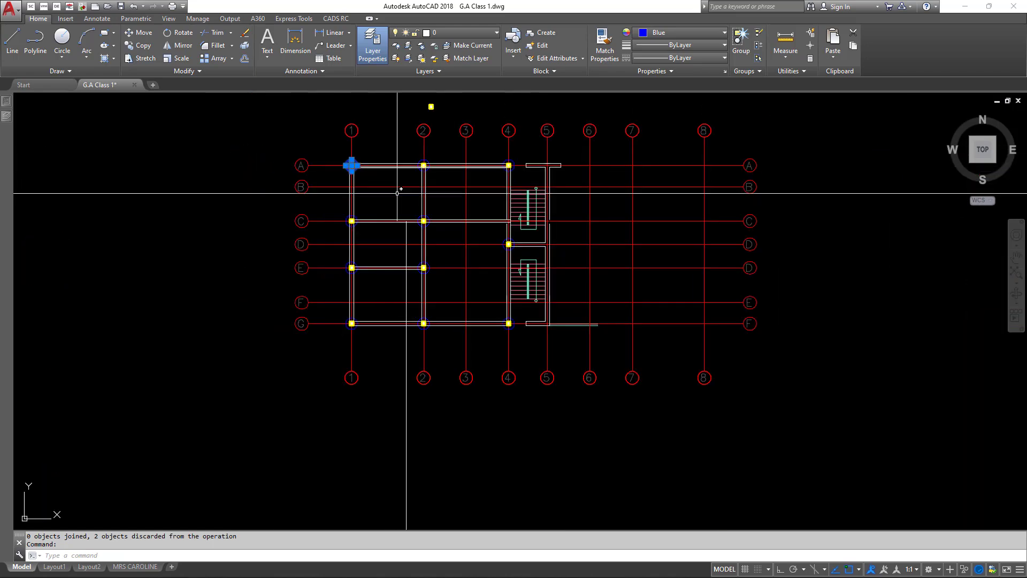
left_click(522, 333)
left_click(333, 160)
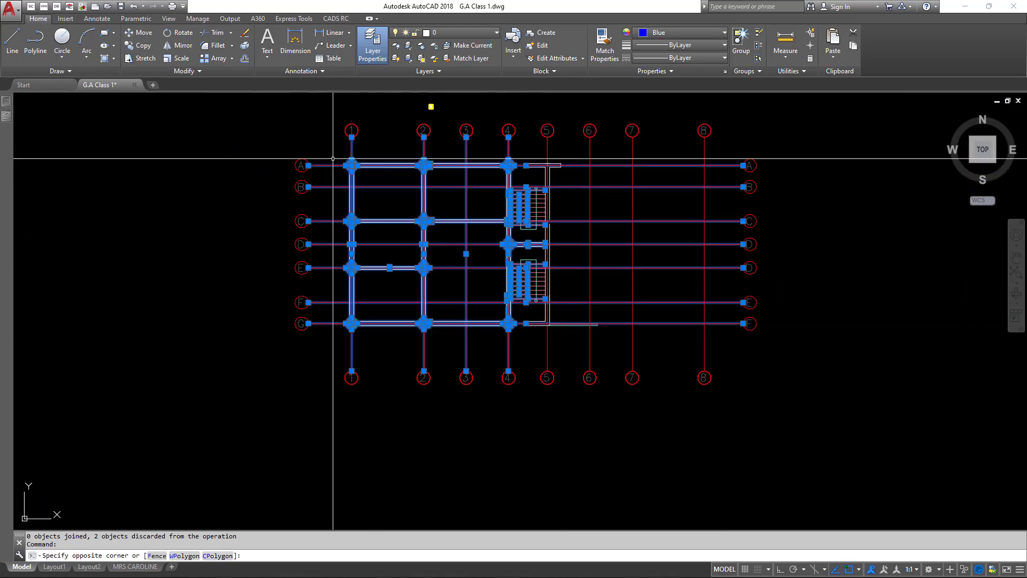
right_click(332, 159)
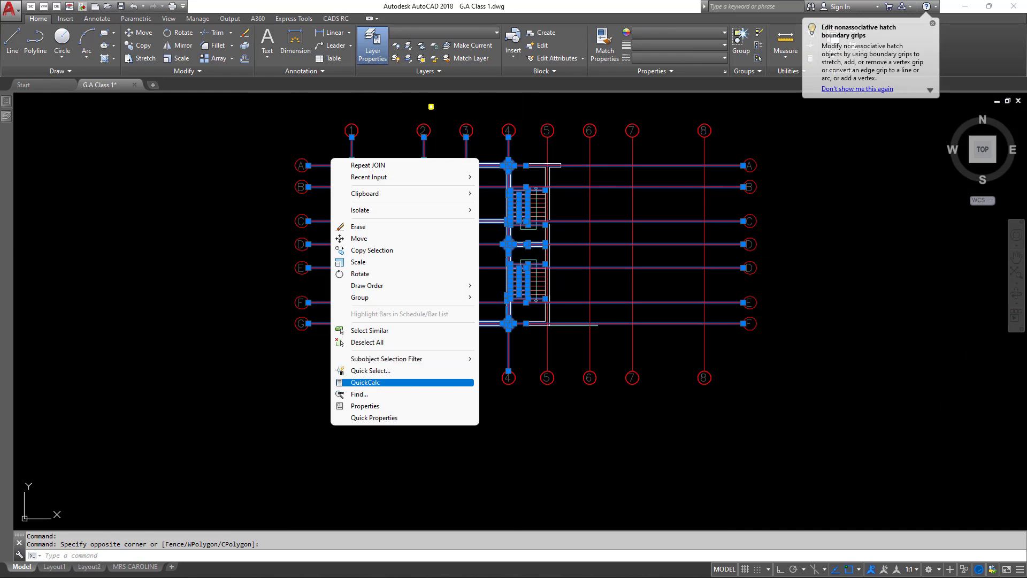
left_click(371, 371)
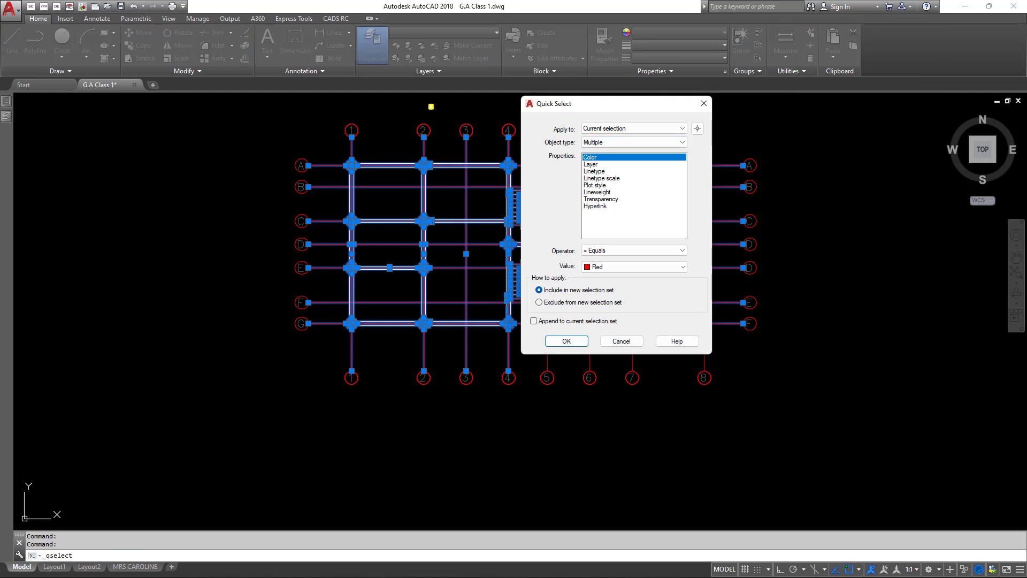
left_click(596, 329)
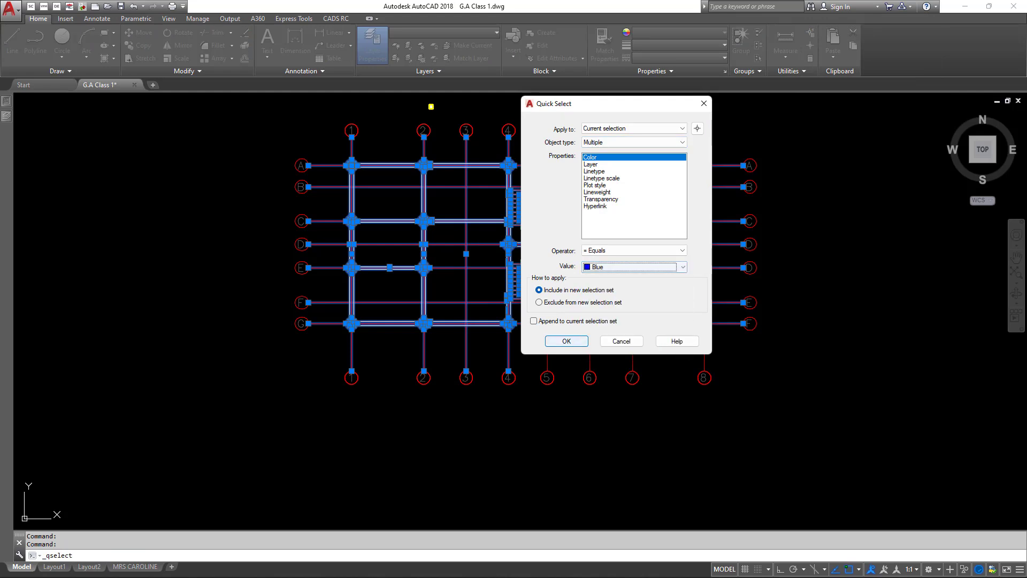
left_click(566, 341)
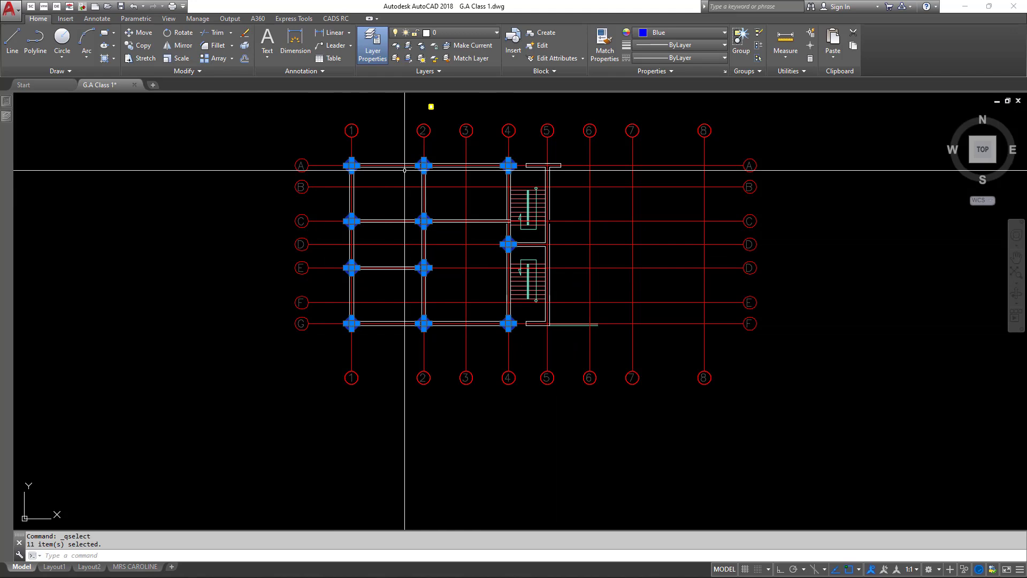
scroll(406, 163, "up", 4)
scroll(406, 214, "down", 4)
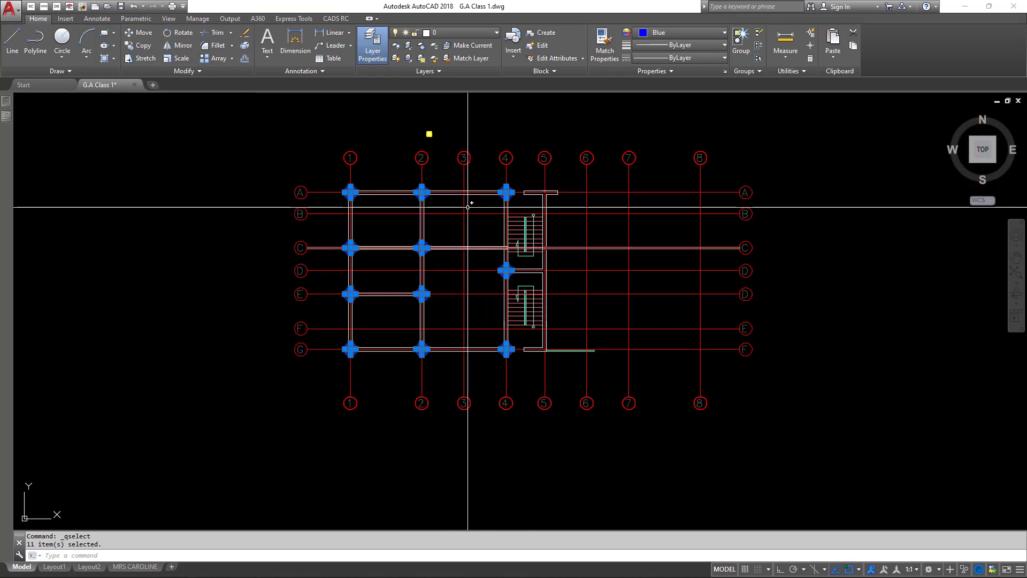
scroll(468, 209, "up", 3)
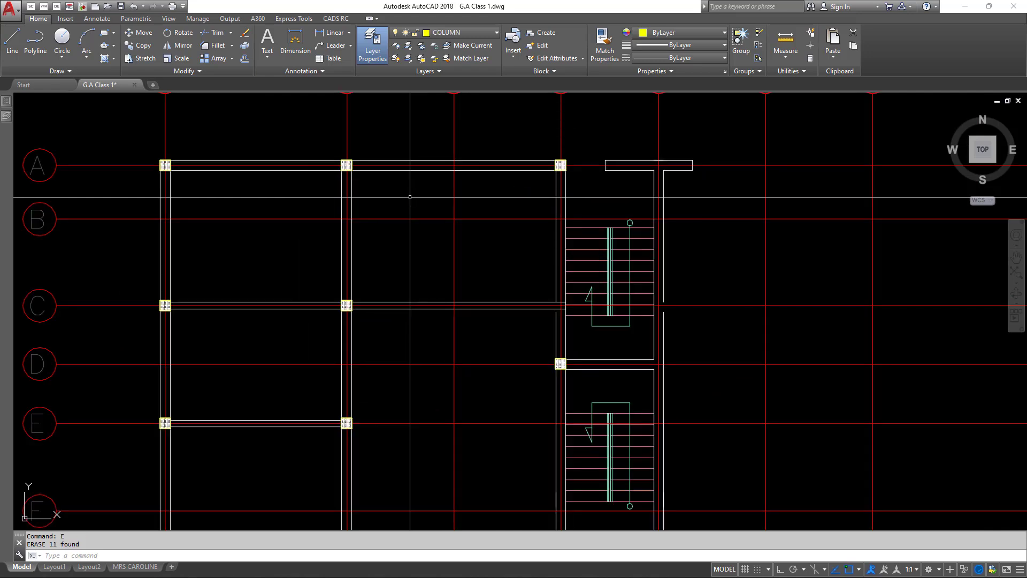
Mirror the beams and columns between grids 1 and 4 about the vertical line midway between grids 4 and 5, keeping the originals.
scroll(412, 196, "down", 2)
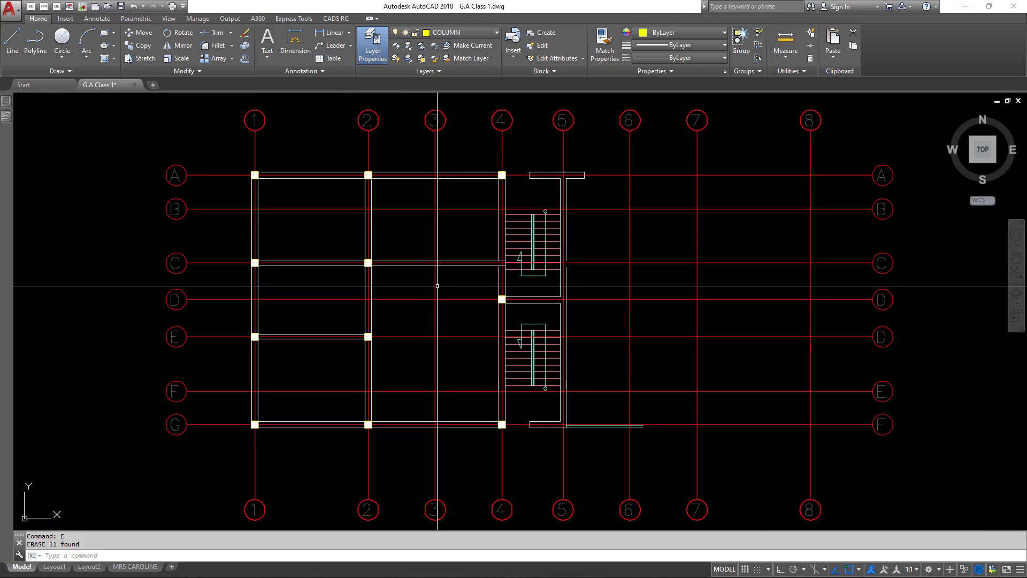
scroll(319, 208, "down", 2)
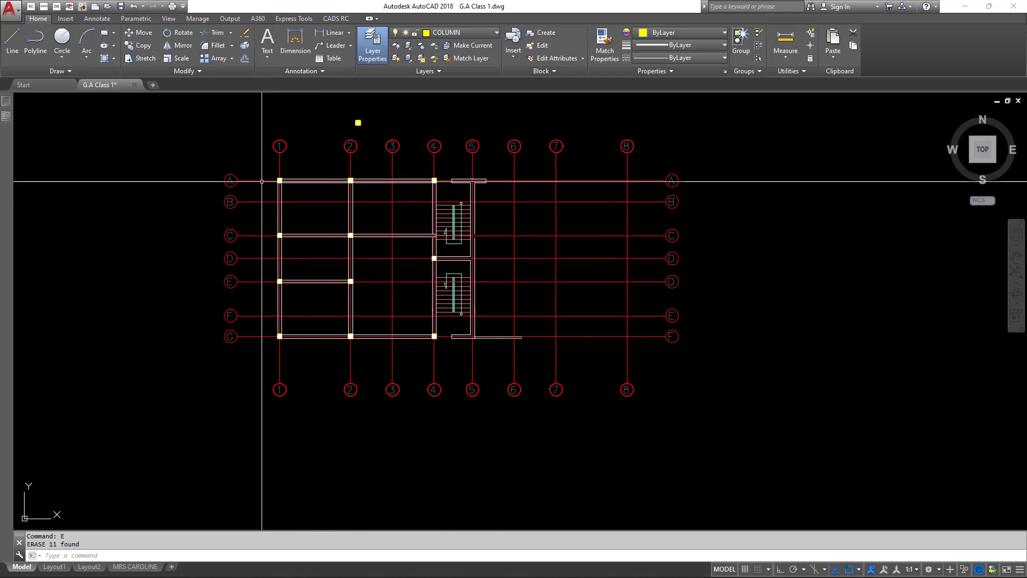
left_click(265, 161)
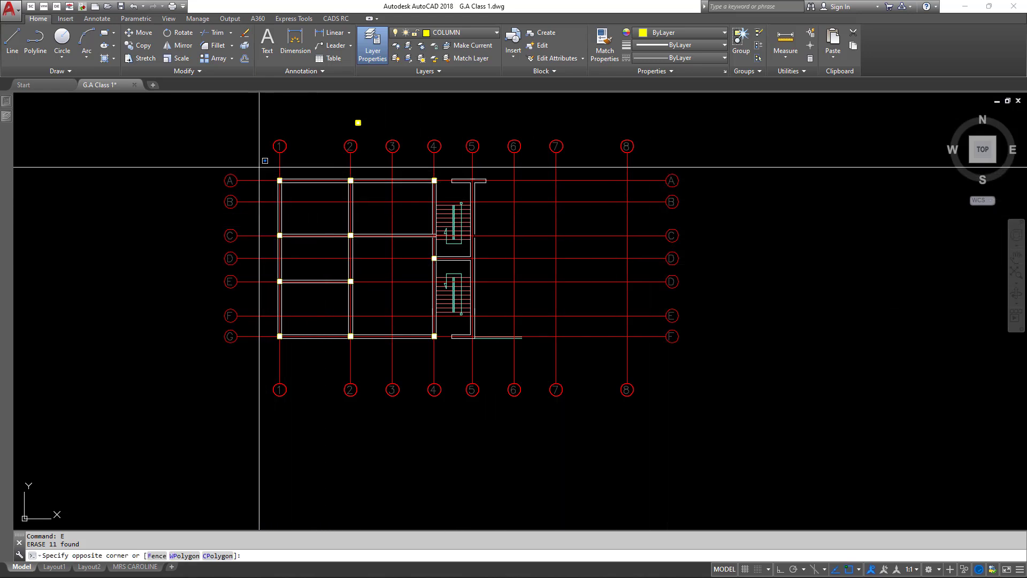
left_click(443, 348)
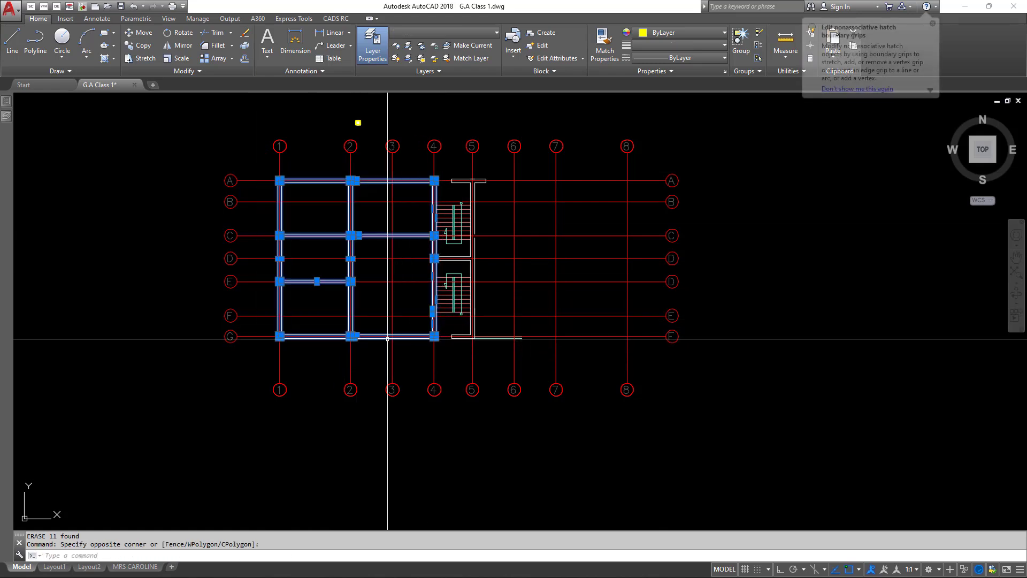
type("MI")
key("Return")
scroll(456, 140, "up", 5)
right_click(456, 140, "shift")
left_click(503, 169)
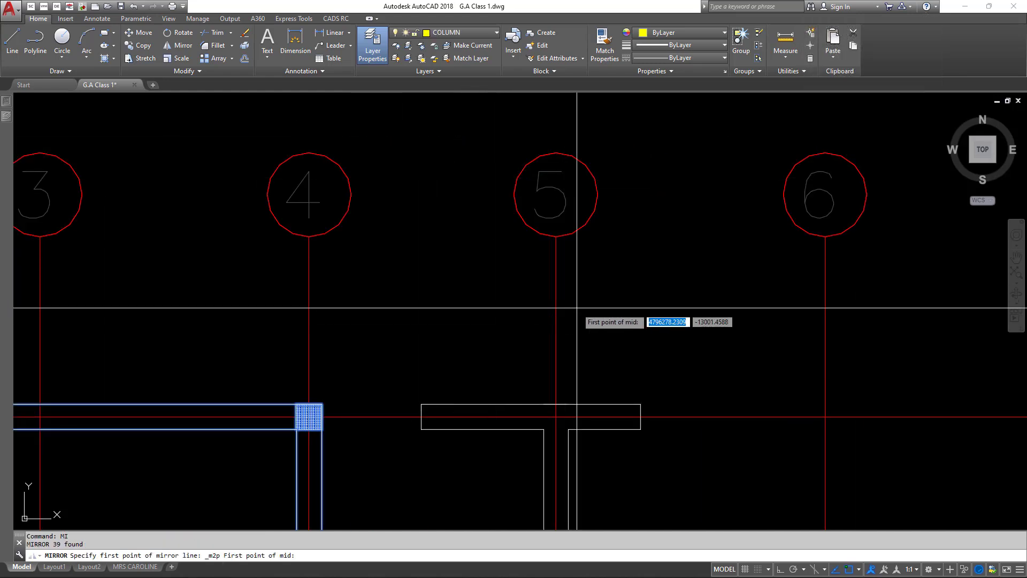
left_click(557, 309)
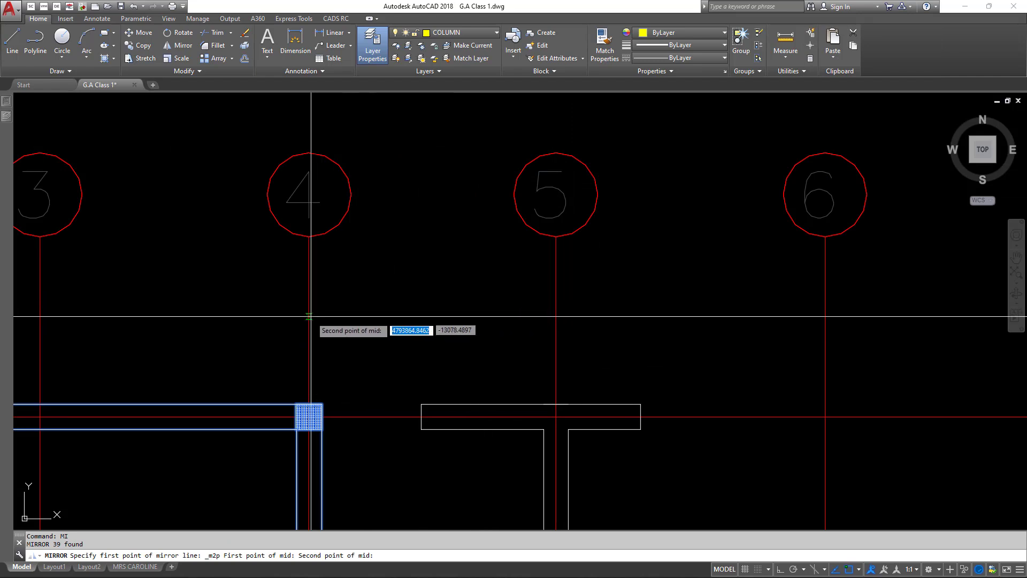
left_click(310, 316)
scroll(370, 277, "down", 6)
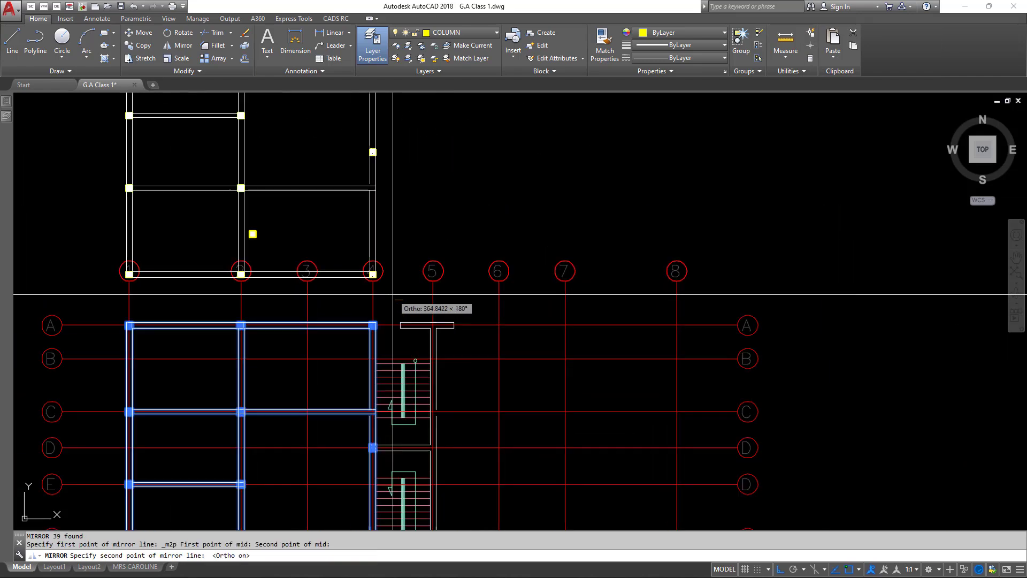
key("F8")
left_click(454, 189)
key("Return")
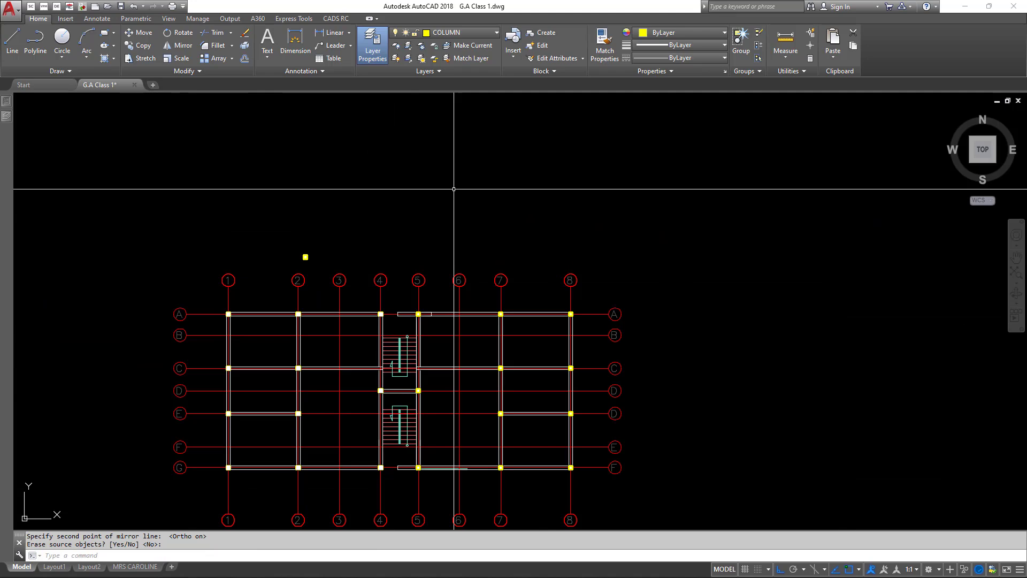
Examine the mirrored beam and column layout across grids 5 to 8 and around the staircases.
scroll(486, 401, "up", 4)
mouse_move(482, 364)
middle_mouse_down()
mouse_move(519, 299)
mouse_move(528, 301)
middle_mouse_up()
scroll(482, 289, "down", 4)
scroll(458, 275, "up", 2)
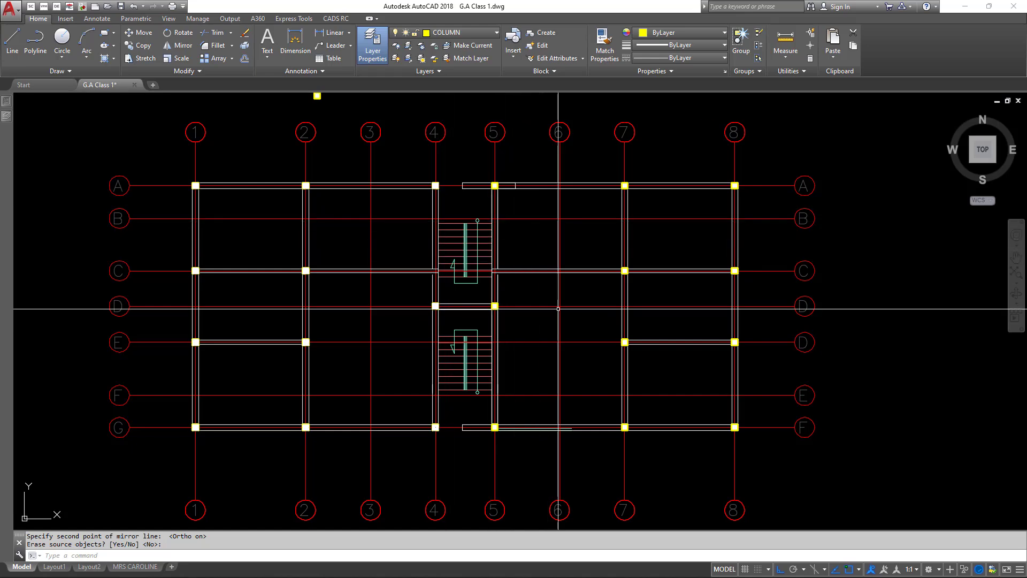
middle_click_drag(621, 365, 558, 367)
scroll(501, 455, "up", 2)
scroll(470, 344, "down", 4)
scroll(483, 301, "up", 2)
middle_click_drag(470, 285, 401, 280)
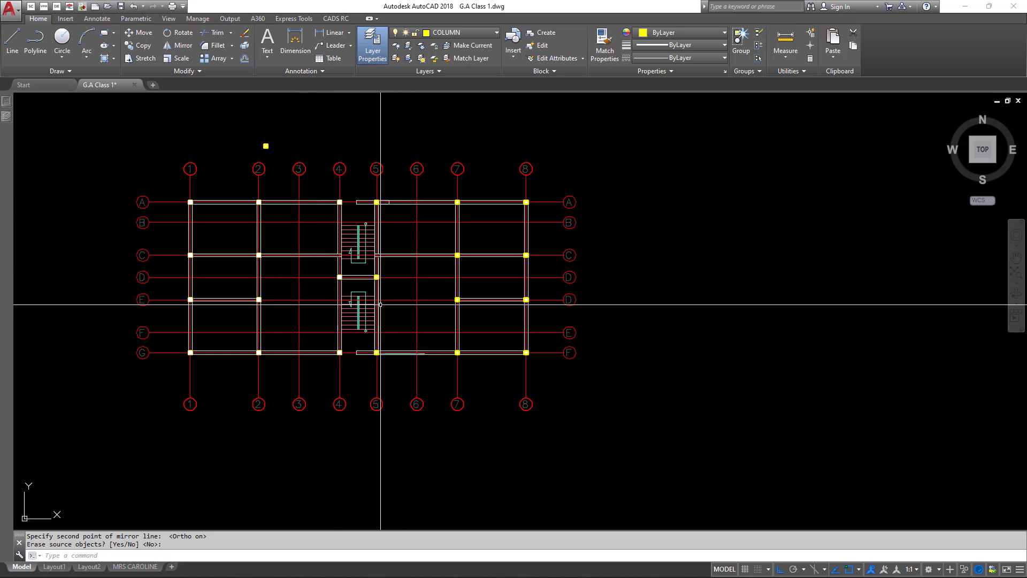
Compare the first floor plan with the Approach View elevation, examining where the upper floor steps out beyond the ground floor wall.
scroll(417, 291, "down", 5)
scroll(481, 349, "up", 4)
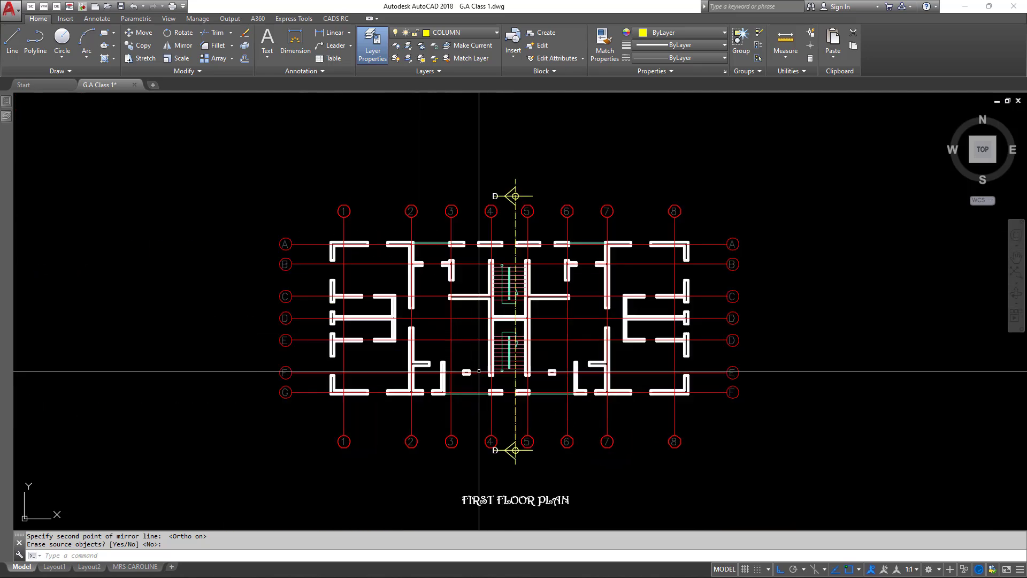
scroll(496, 327, "down", 2)
scroll(344, 213, "down", 5)
scroll(328, 223, "up", 4)
scroll(329, 267, "down", 2)
scroll(321, 331, "up", 8)
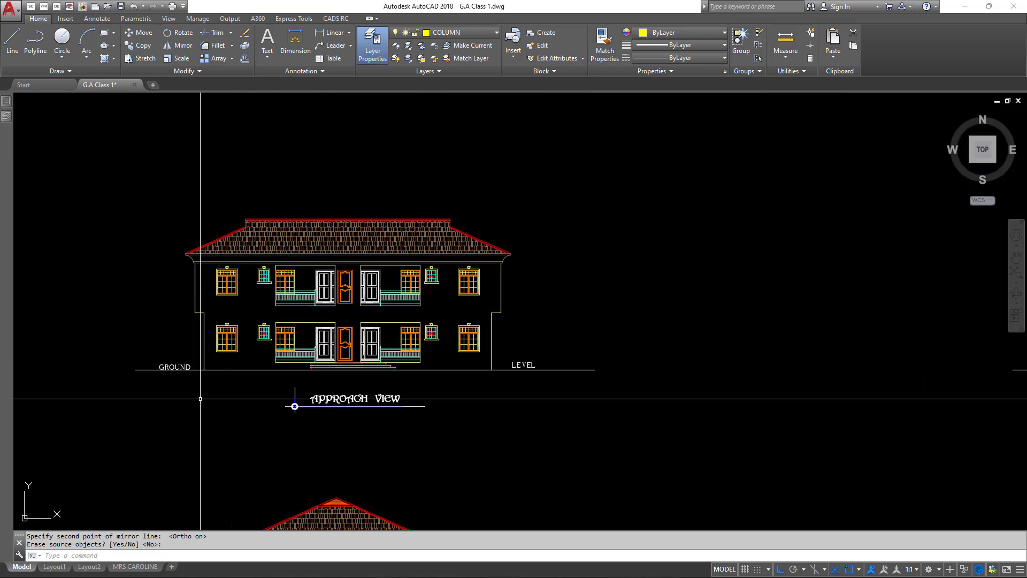
scroll(202, 311, "up", 4)
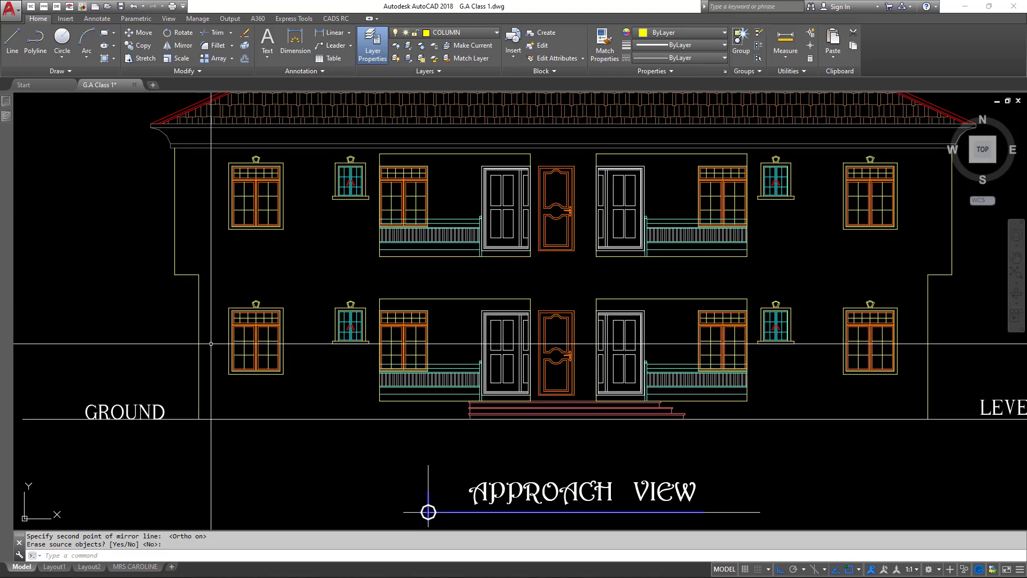
left_click(209, 339)
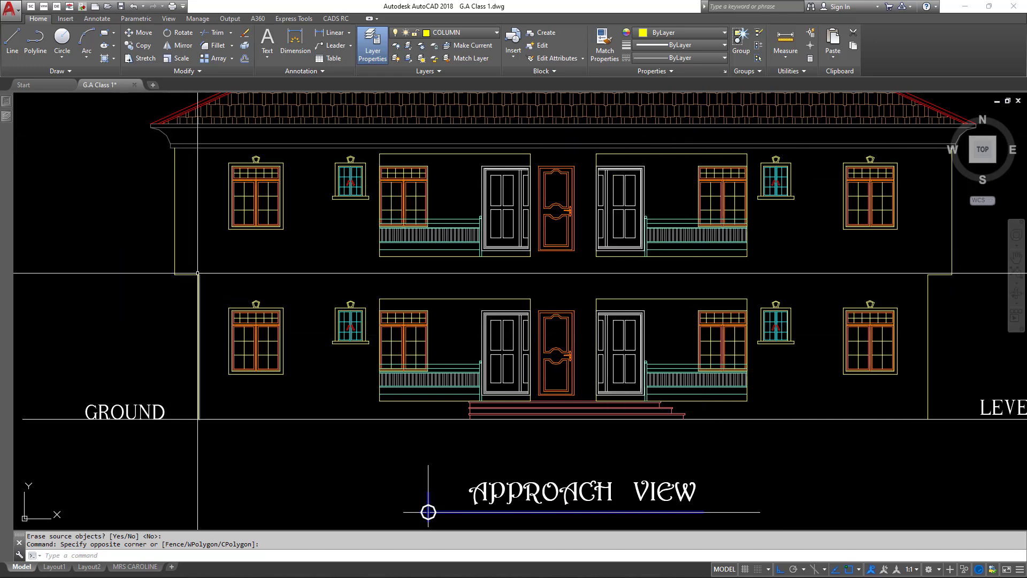
Review the overall drawing set, comparing the first floor plan with the structural layout.
scroll(198, 276, "down", 2)
scroll(502, 326, "down", 3)
scroll(541, 218, "down", 3)
scroll(550, 176, "up", 5)
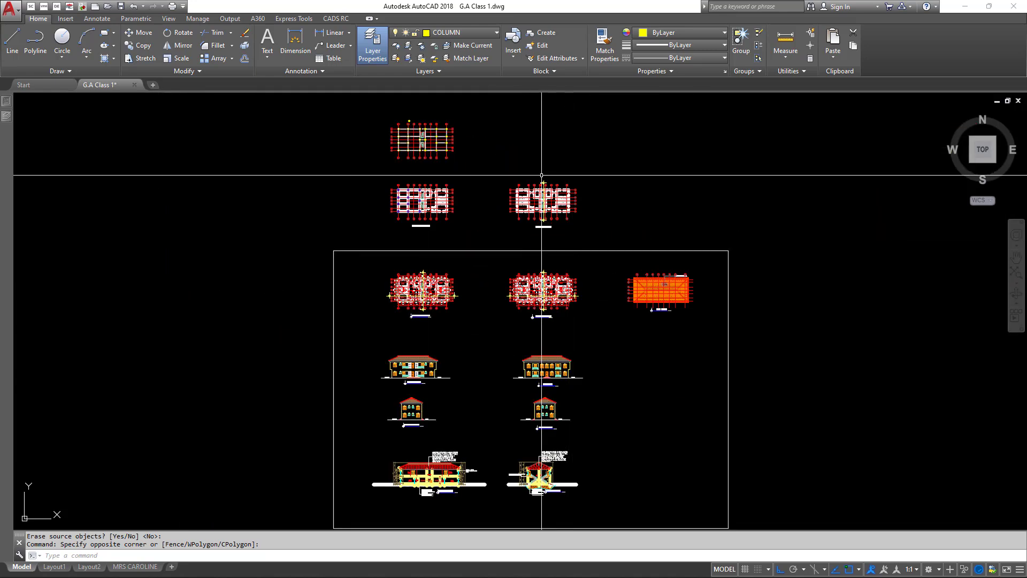
scroll(605, 287, "down", 3)
scroll(608, 298, "up", 2)
scroll(618, 264, "down", 2)
scroll(601, 280, "up", 2)
middle_click_drag(595, 263, 504, 296)
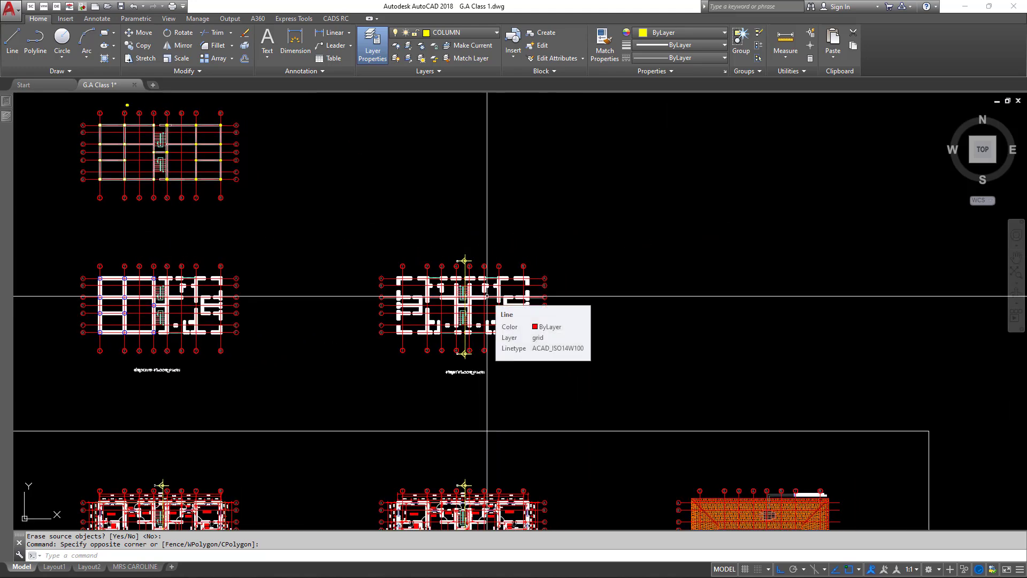
Erase the two short end lines of the leftover wall stub along grid A at grid 5.
middle_click_drag(229, 105, 410, 178)
scroll(356, 243, "up", 5)
middle_click_drag(350, 192, 467, 318)
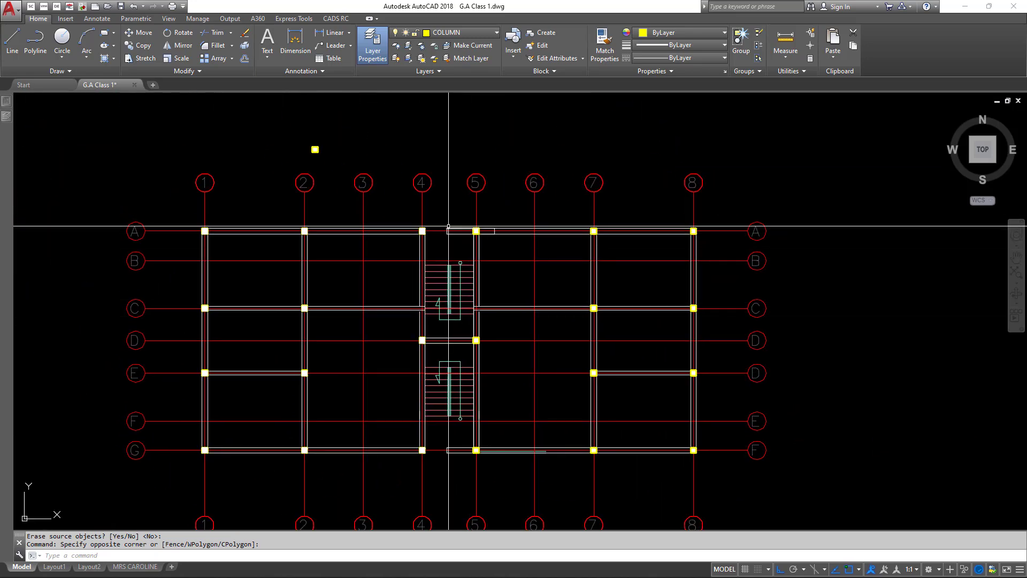
scroll(449, 229, "up", 3)
left_click(434, 244)
left_click(553, 207)
left_click(570, 246)
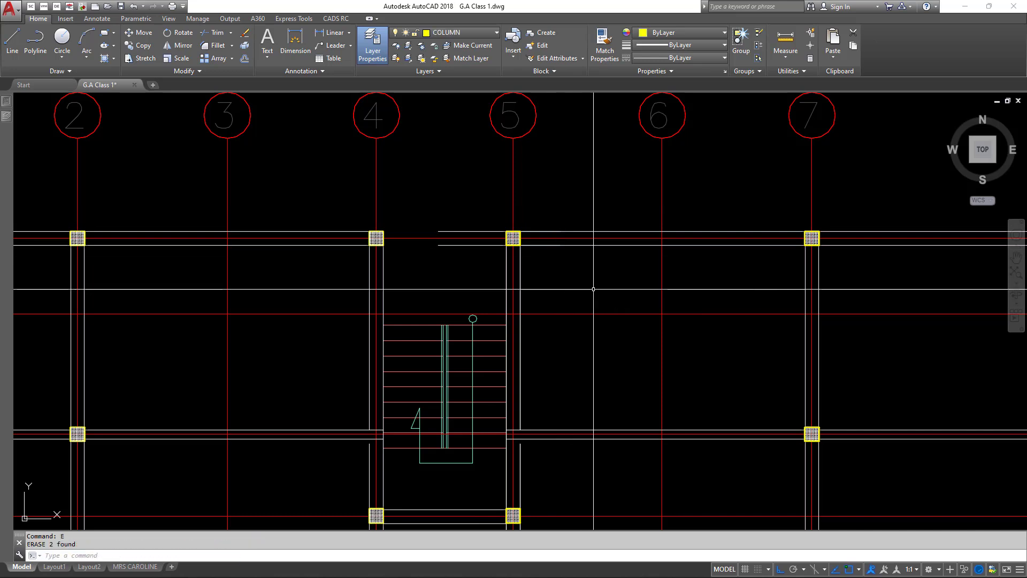
Extend the two beam lines along grid A from grid 5 across to the column at grid 4.
type("ex")
key("Return")
left_click(392, 197)
left_click(366, 197)
key("Return")
scroll(443, 303, "down", 5)
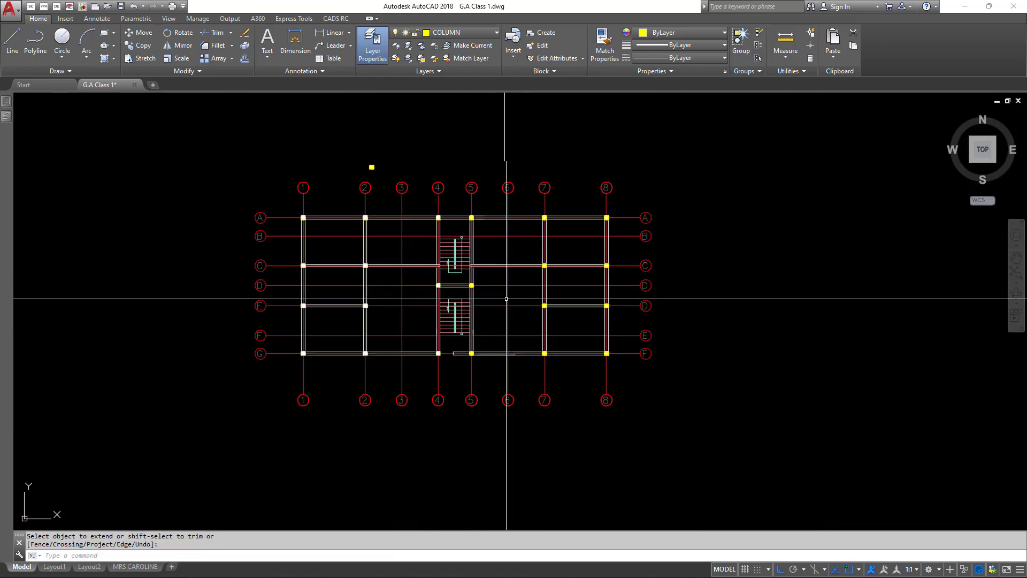